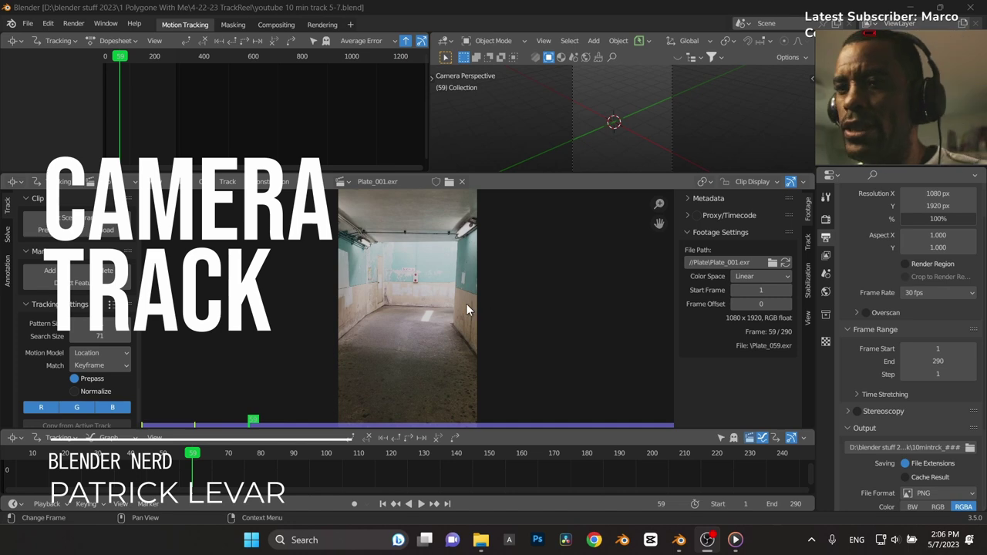
Review the Cycles render engine, sampling and Film Transparent settings in Render properties.
{"action": "left_click", "coordinate": [824, 219]}
{"action": "scroll", "coordinate": [878, 224], "scroll_direction": "up", "scroll_amount": 2}
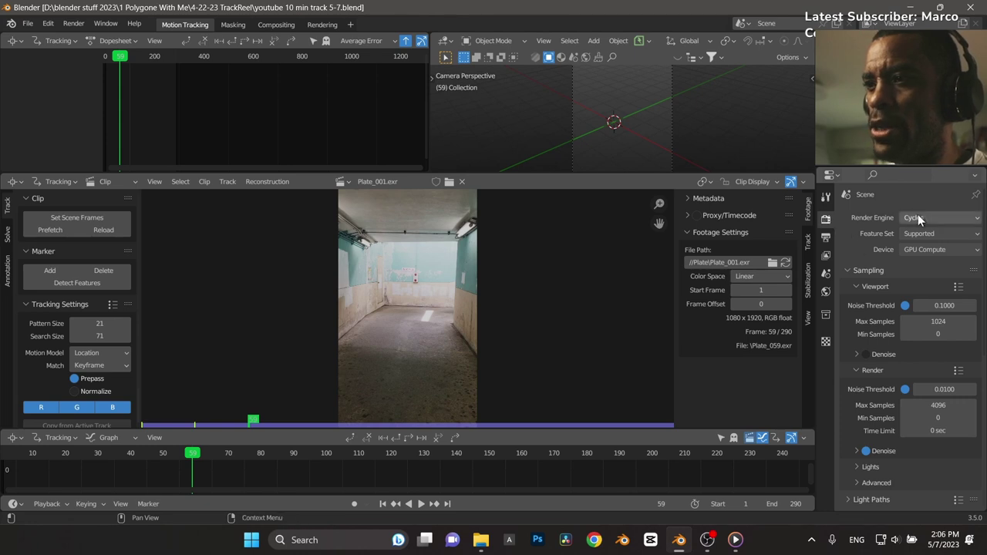
{"action": "scroll", "coordinate": [879, 320], "scroll_direction": "down", "scroll_amount": 3}
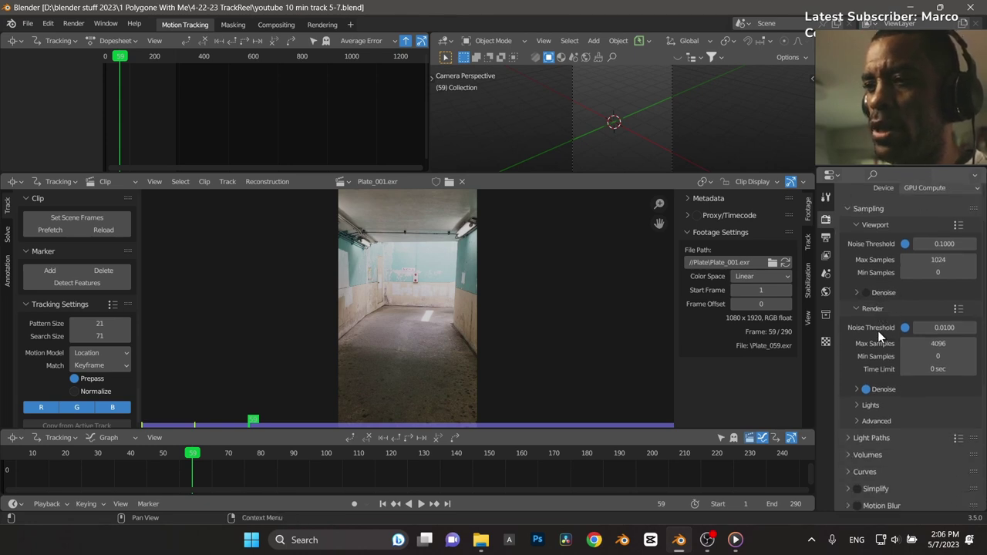
{"action": "scroll", "coordinate": [876, 355], "scroll_direction": "down", "scroll_amount": 3}
{"action": "scroll", "coordinate": [851, 423], "scroll_direction": "down", "scroll_amount": 2}
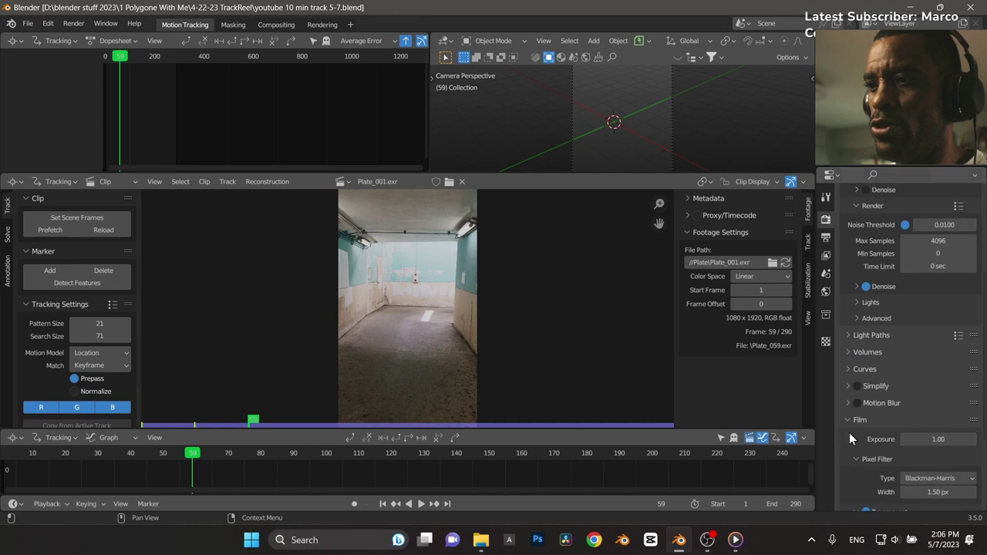
{"action": "scroll", "coordinate": [848, 431], "scroll_direction": "down", "scroll_amount": 3}
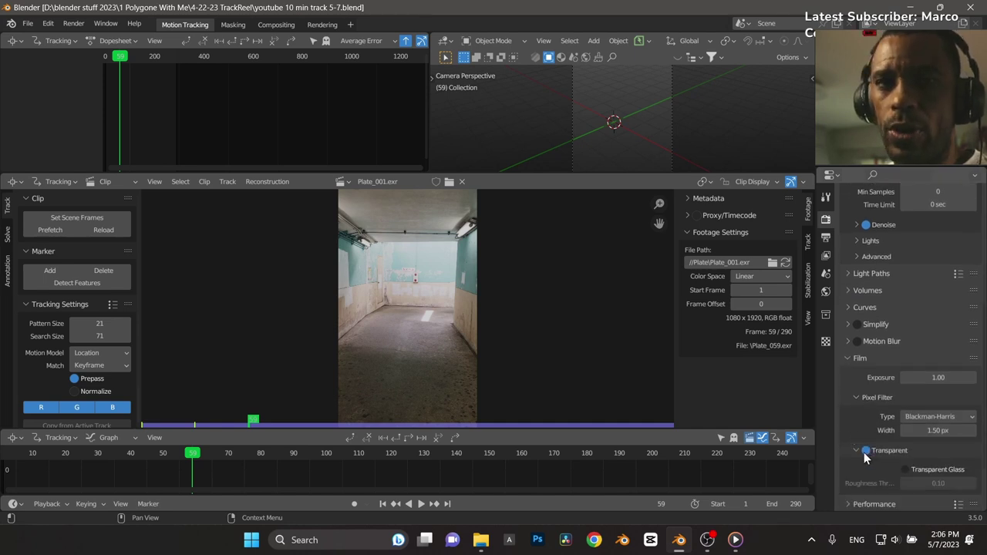
{"action": "scroll", "coordinate": [861, 442], "scroll_direction": "down", "scroll_amount": 3}
{"action": "scroll", "coordinate": [861, 442], "scroll_direction": "up", "scroll_amount": 4}
{"action": "scroll", "coordinate": [862, 428], "scroll_direction": "up", "scroll_amount": 10}
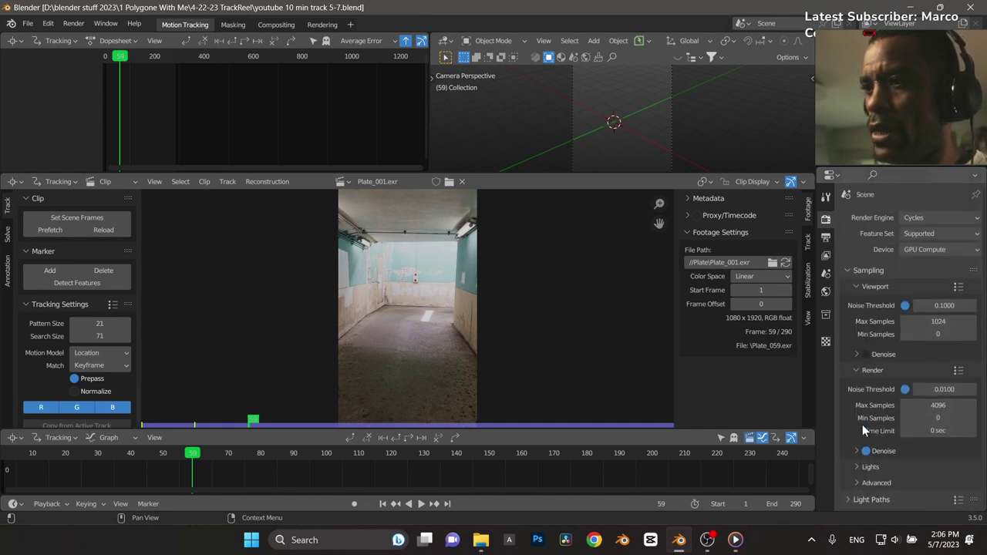
{"action": "scroll", "coordinate": [843, 286], "scroll_direction": "down", "scroll_amount": 5}
{"action": "scroll", "coordinate": [844, 286], "scroll_direction": "down", "scroll_amount": 5}
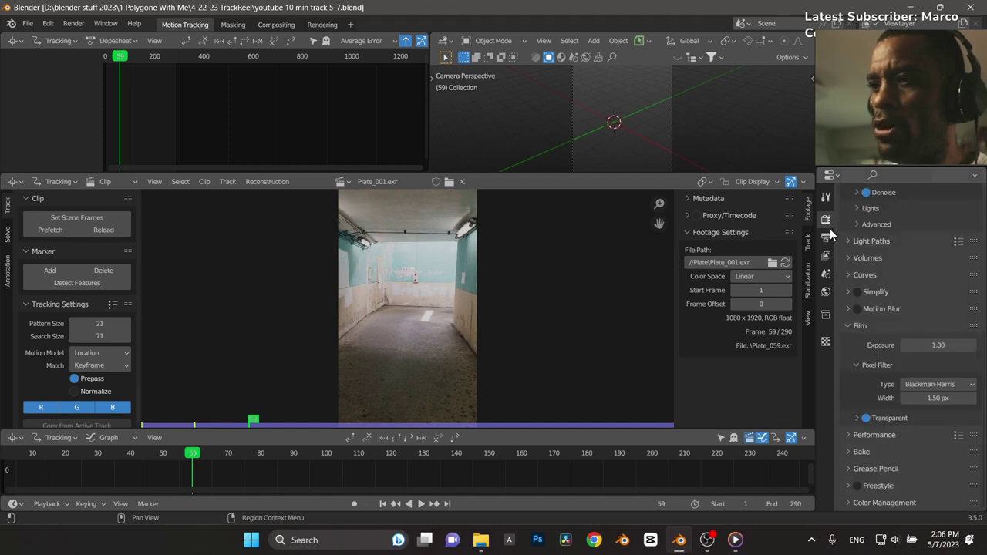
Check the Output properties: 1080×1920 resolution, frames 1–290, 30 fps.
{"action": "left_click", "coordinate": [825, 236]}
{"action": "scroll", "coordinate": [898, 303], "scroll_direction": "up", "scroll_amount": 4}
{"action": "scroll", "coordinate": [894, 298], "scroll_direction": "up", "scroll_amount": 1}
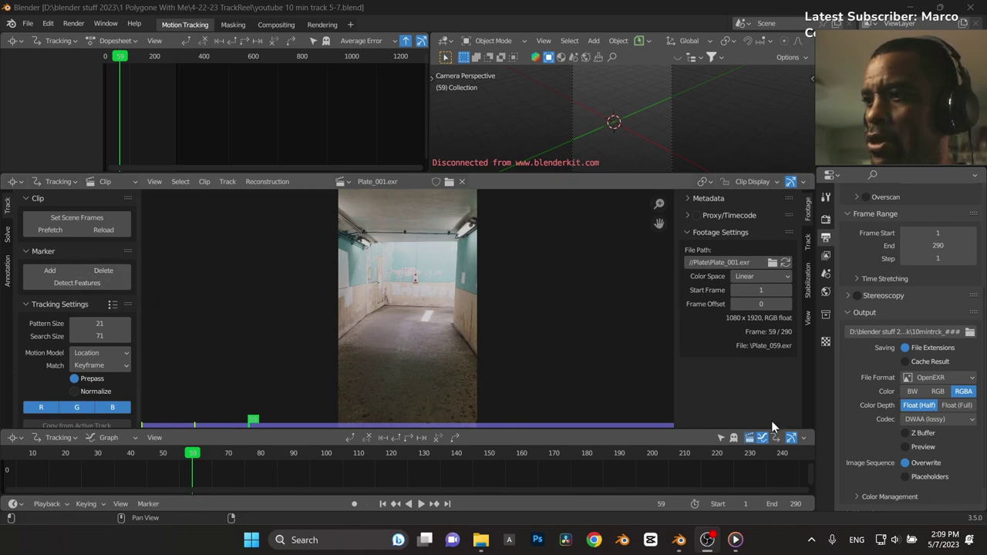
Apply the Blurry Footage tracking preset and enable Normalize.
{"action": "scroll", "coordinate": [373, 346], "scroll_direction": "down", "scroll_amount": 1}
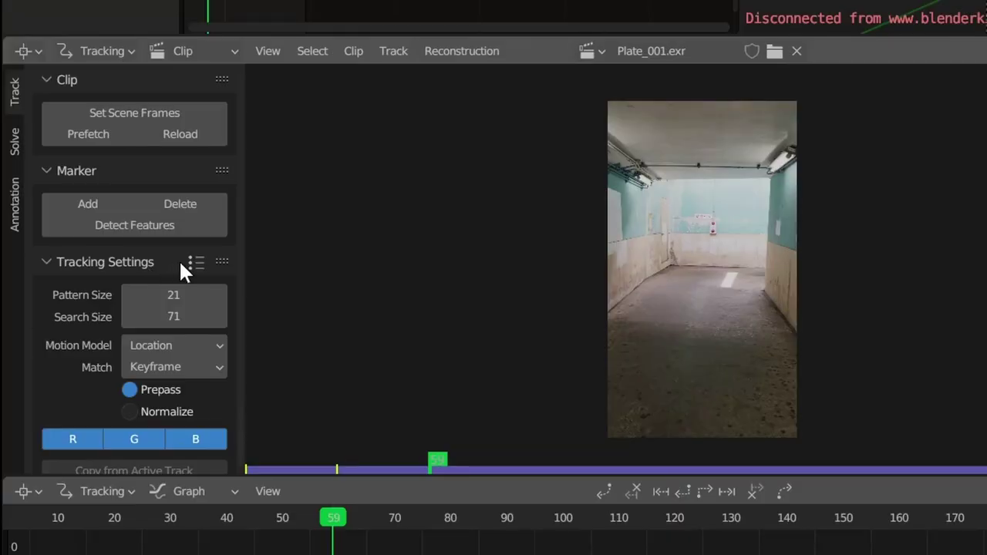
{"action": "left_click", "coordinate": [193, 262]}
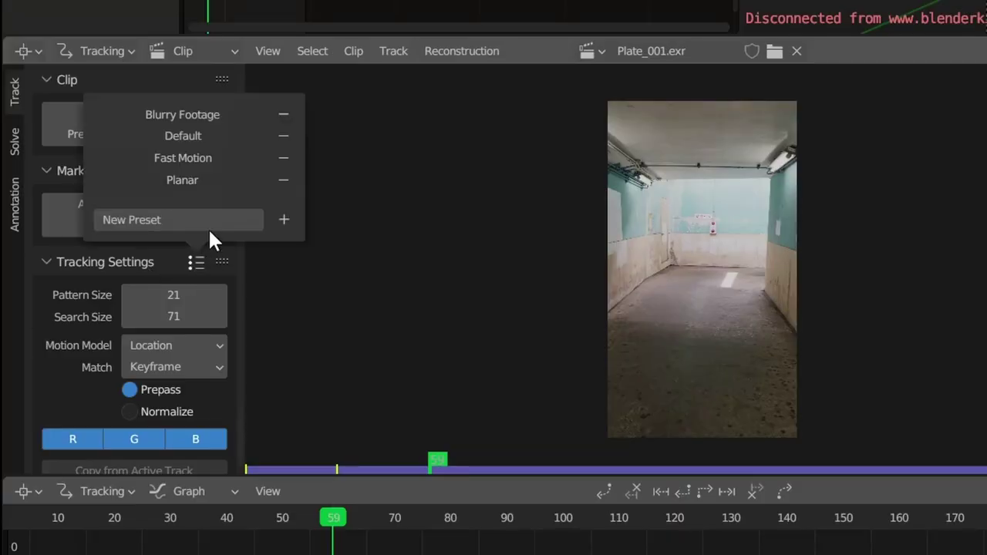
{"action": "left_click", "coordinate": [198, 114]}
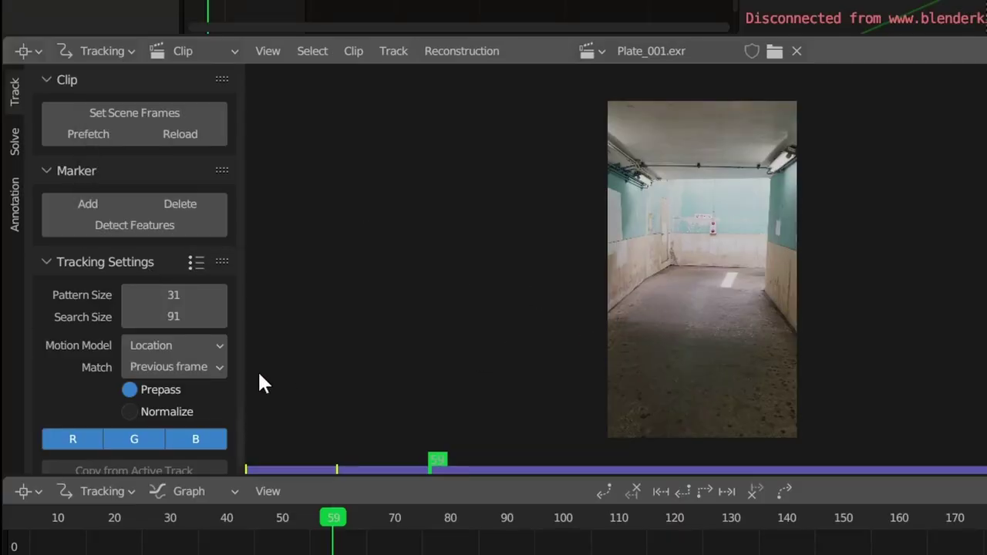
{"action": "left_click", "coordinate": [128, 411]}
{"action": "scroll", "coordinate": [57, 356], "scroll_direction": "down", "scroll_amount": 2}
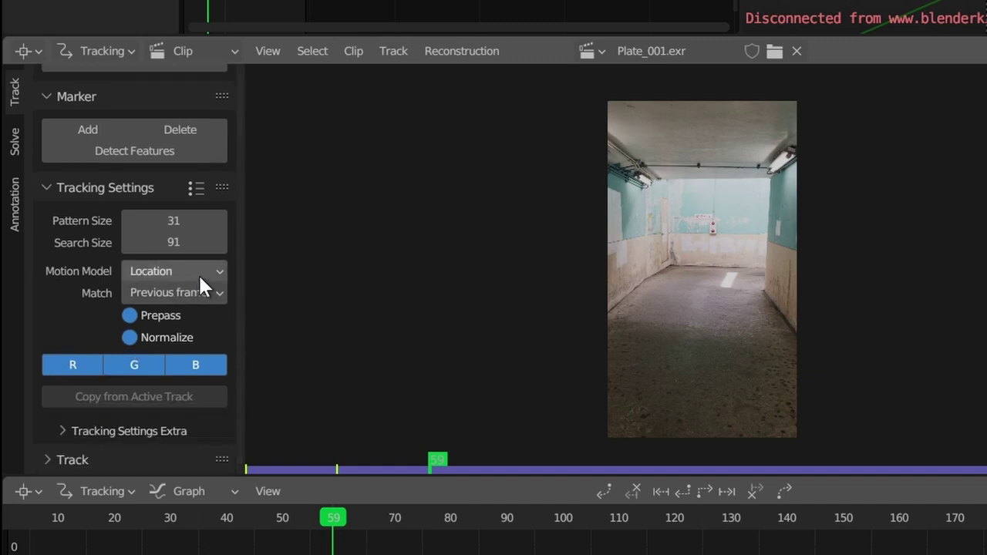
{"action": "mouse_move", "coordinate": [340, 527]}
{"action": "left_mouse_down"}
{"action": "mouse_move", "coordinate": [557, 504]}
{"action": "mouse_move", "coordinate": [615, 487]}
{"action": "mouse_move", "coordinate": [265, 480]}
{"action": "mouse_move", "coordinate": [654, 493]}
{"action": "mouse_move", "coordinate": [105, 474]}
{"action": "left_mouse_up"}
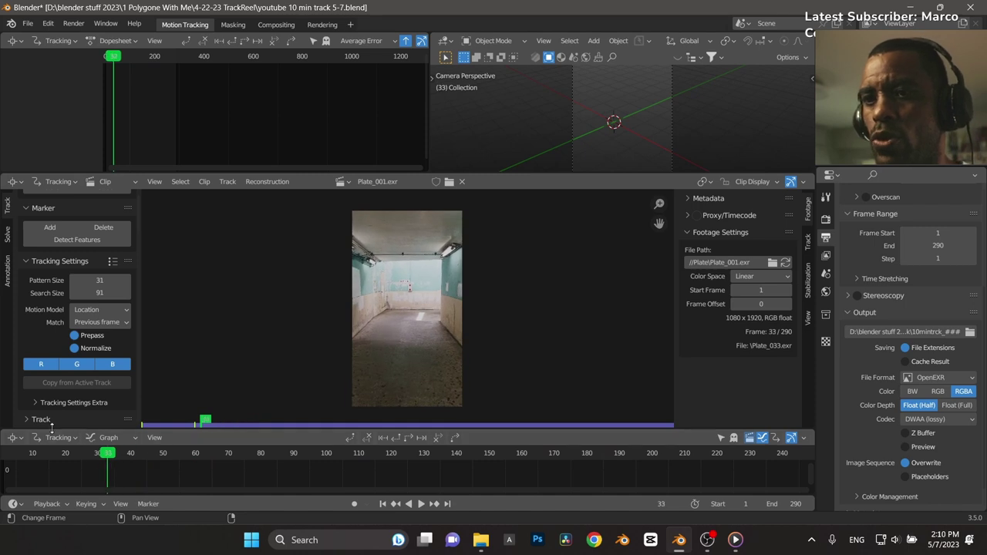
Set the Motion Model to Perspective and the correlation threshold to 0.9.
{"action": "left_click", "coordinate": [97, 309]}
{"action": "left_click", "coordinate": [101, 324]}
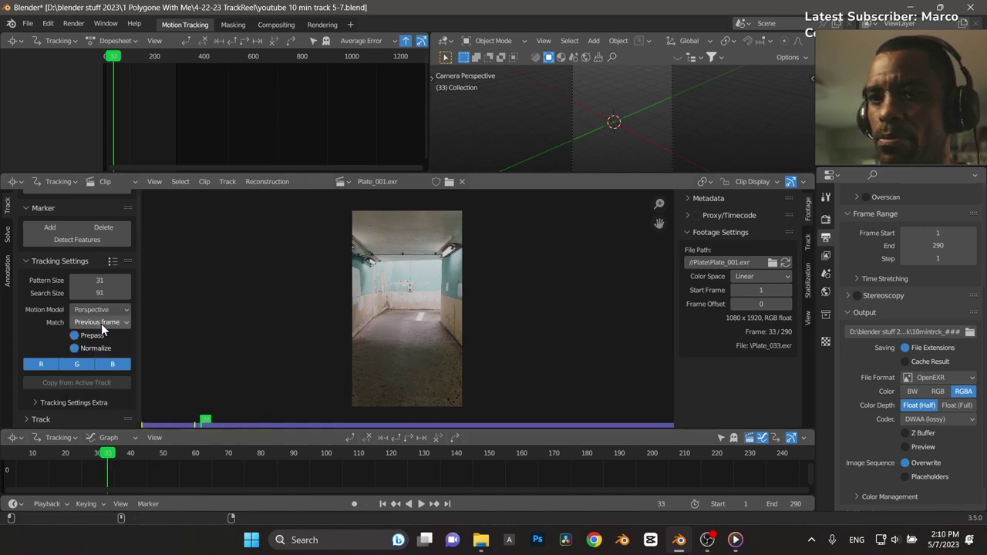
{"action": "left_click", "coordinate": [59, 401]}
{"action": "scroll", "coordinate": [62, 397], "scroll_direction": "down", "scroll_amount": 2}
{"action": "left_click", "coordinate": [108, 373]}
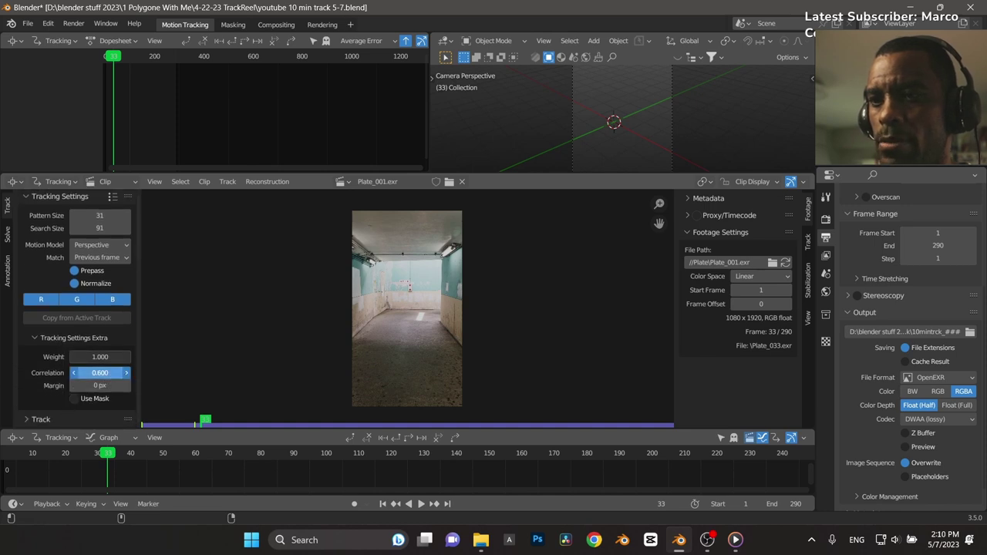
{"action": "type", "text": "0.9"}
{"action": "key", "text": "Return"}
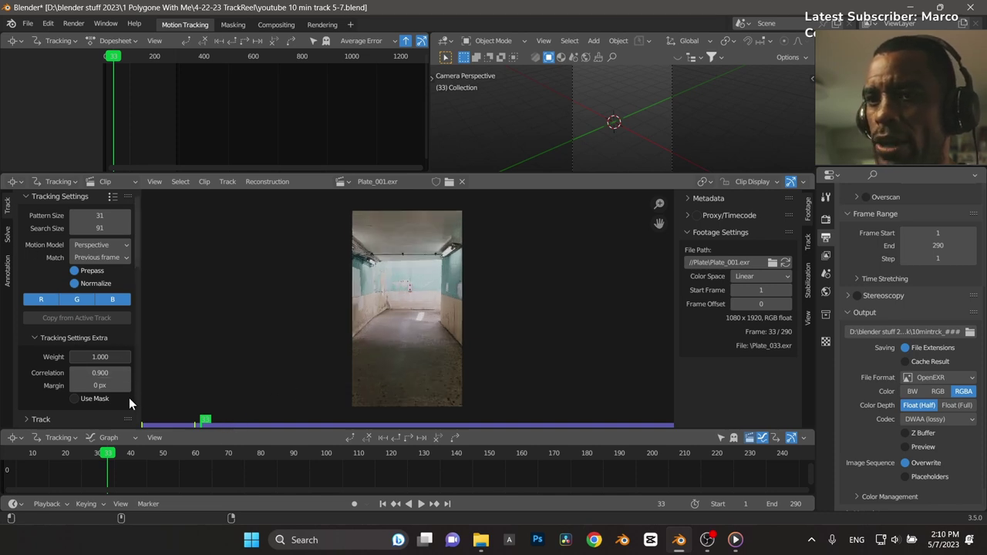
{"action": "scroll", "coordinate": [57, 315], "scroll_direction": "up", "scroll_amount": 2}
{"action": "scroll", "coordinate": [57, 315], "scroll_direction": "up", "scroll_amount": 2}
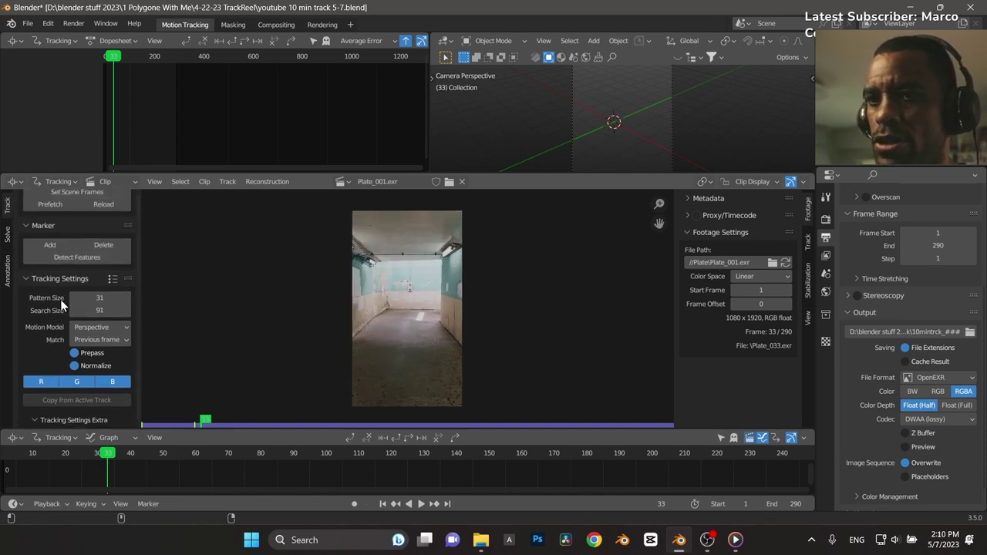
Detect features and track them forward, then detect on the last frame and track backward.
{"action": "left_click", "coordinate": [86, 259]}
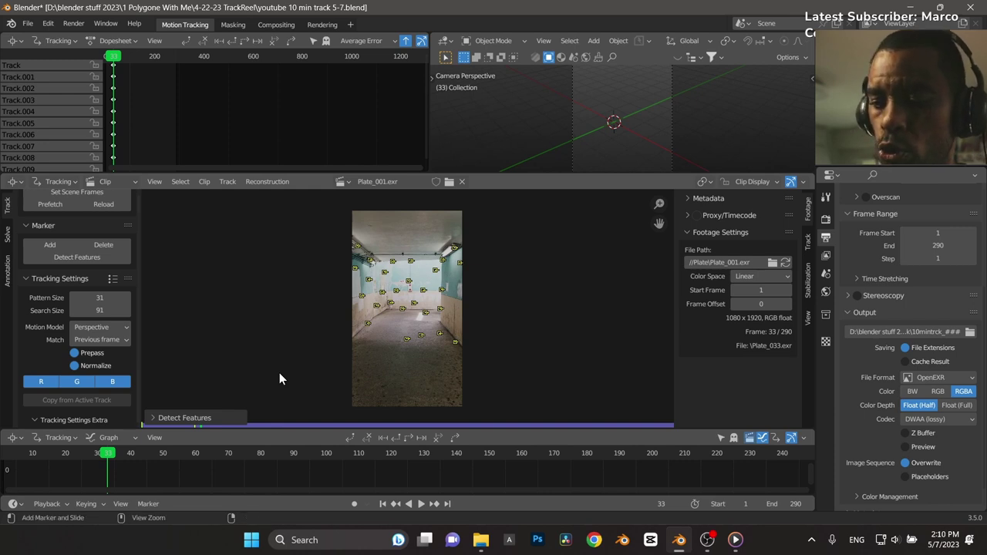
{"action": "key", "text": "ctrl+t"}
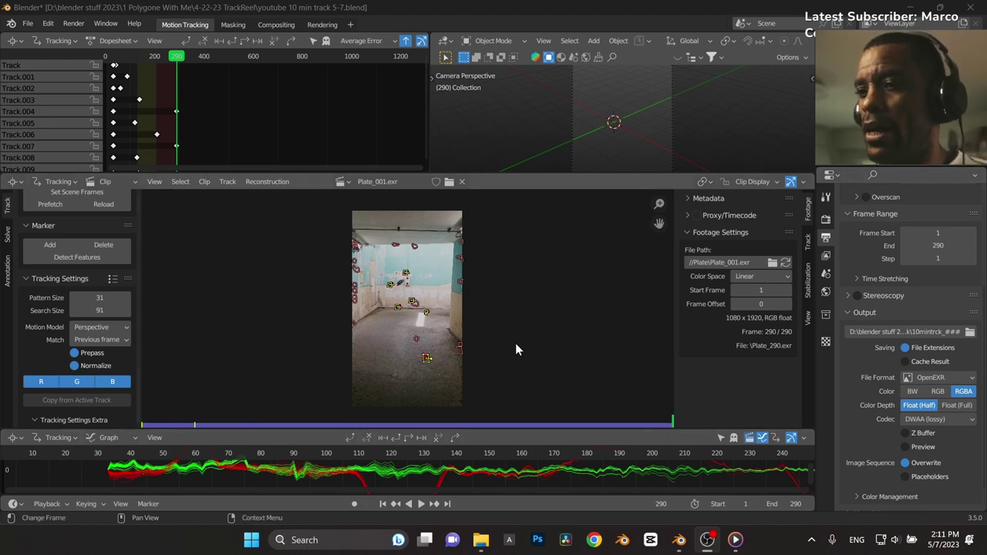
{"action": "left_click", "coordinate": [496, 312]}
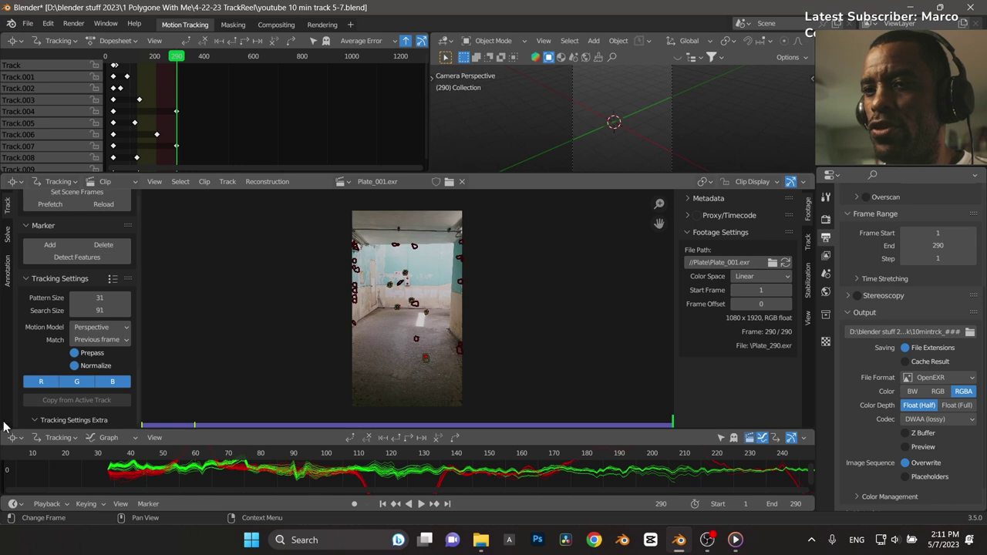
{"action": "left_click", "coordinate": [78, 257]}
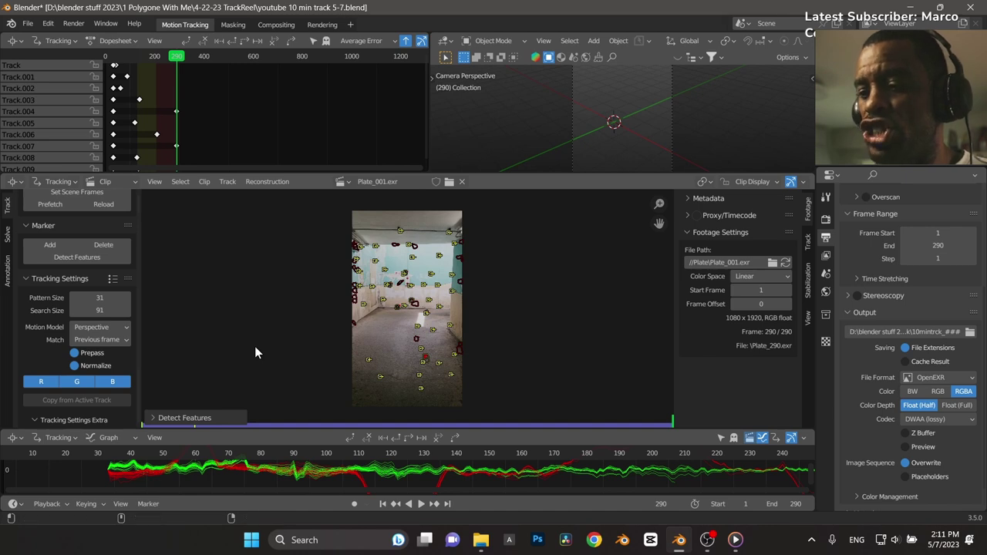
{"action": "key", "text": "shift+ctrl+t"}
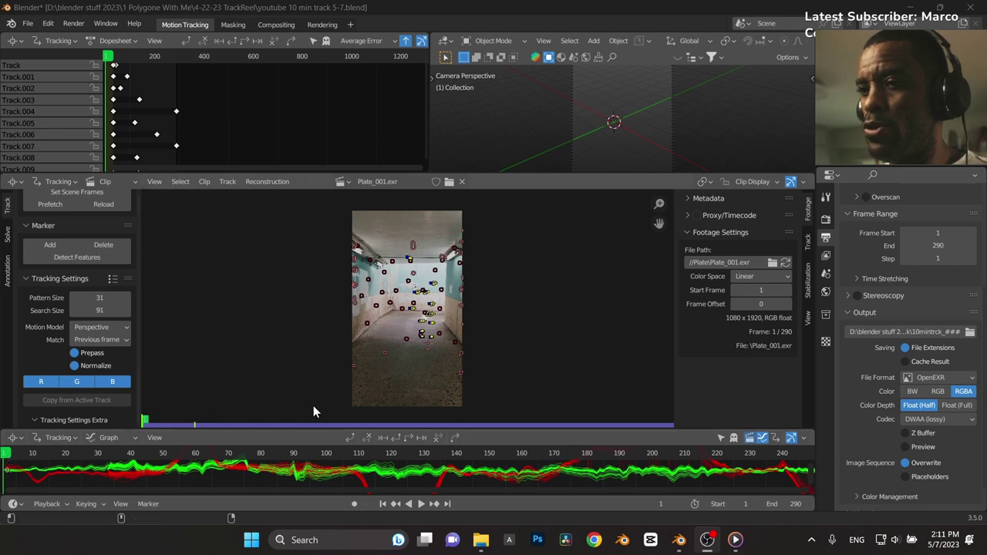
Detect new features on frame 1 and track them forward to the end.
{"action": "left_click", "coordinate": [388, 378]}
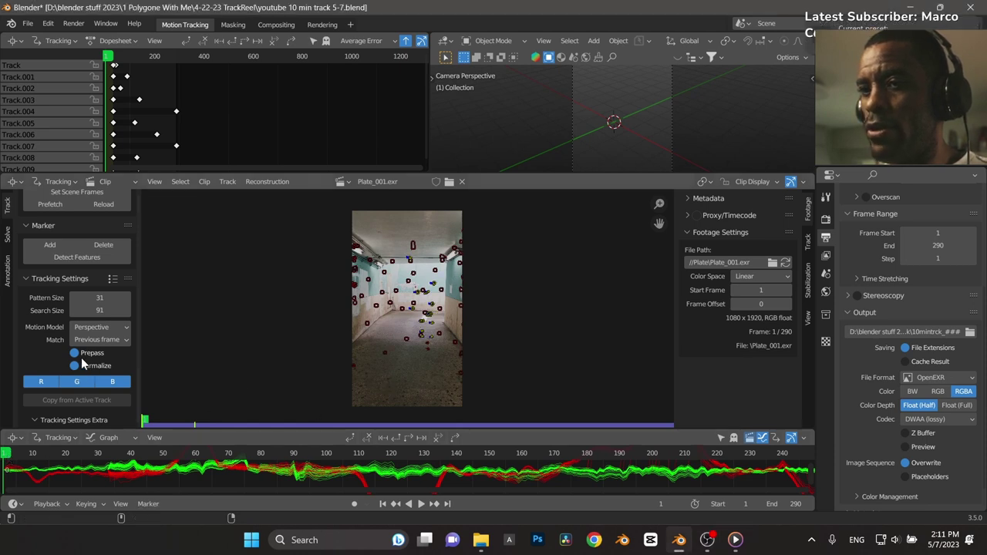
{"action": "left_click", "coordinate": [73, 258]}
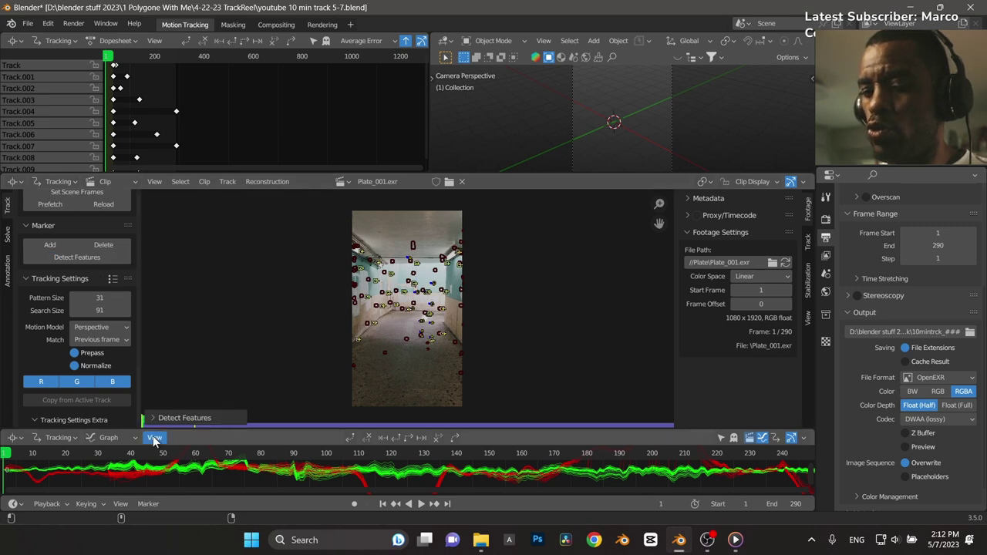
{"action": "key", "text": "shift+Right"}
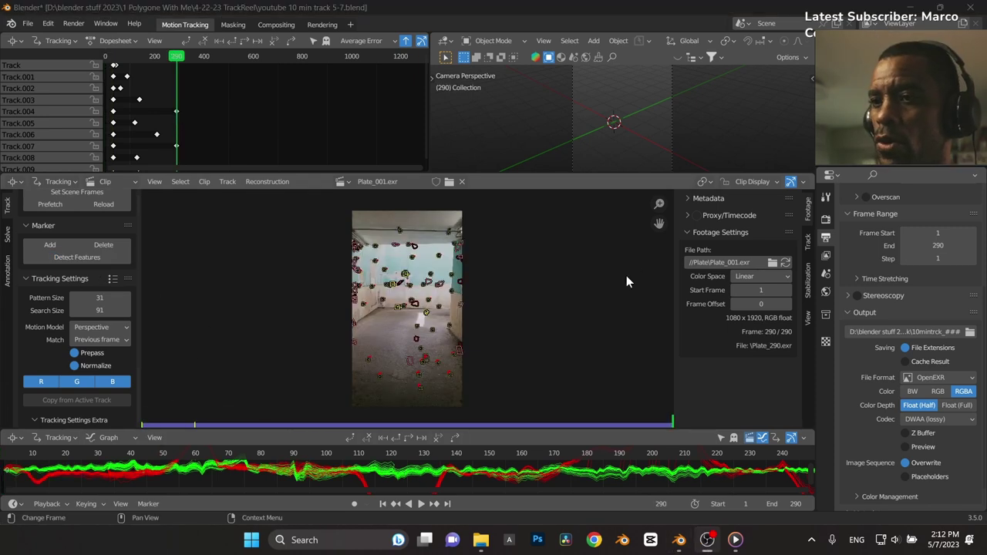
Detect features at frame 130 and track them forward to the end.
{"action": "left_click", "coordinate": [424, 459]}
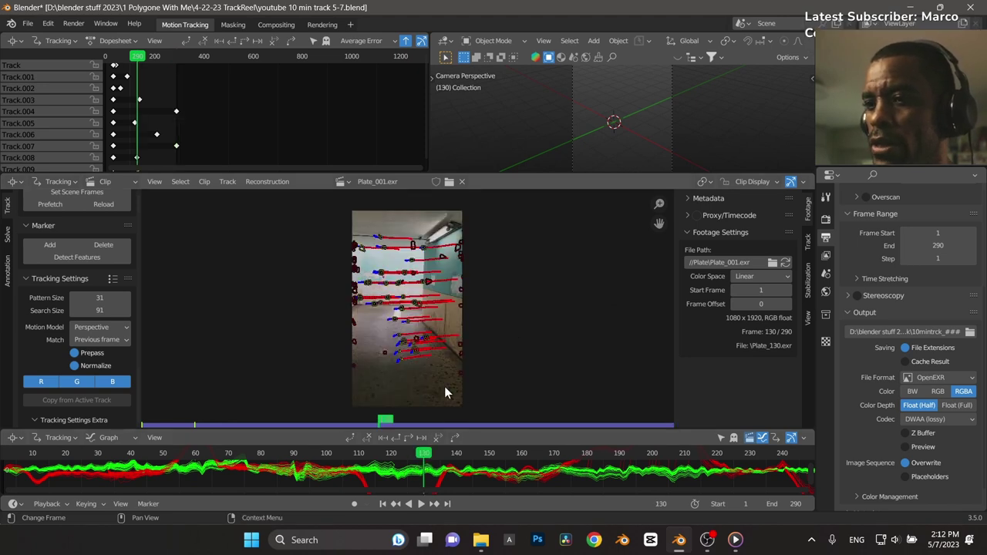
{"action": "left_click", "coordinate": [68, 259]}
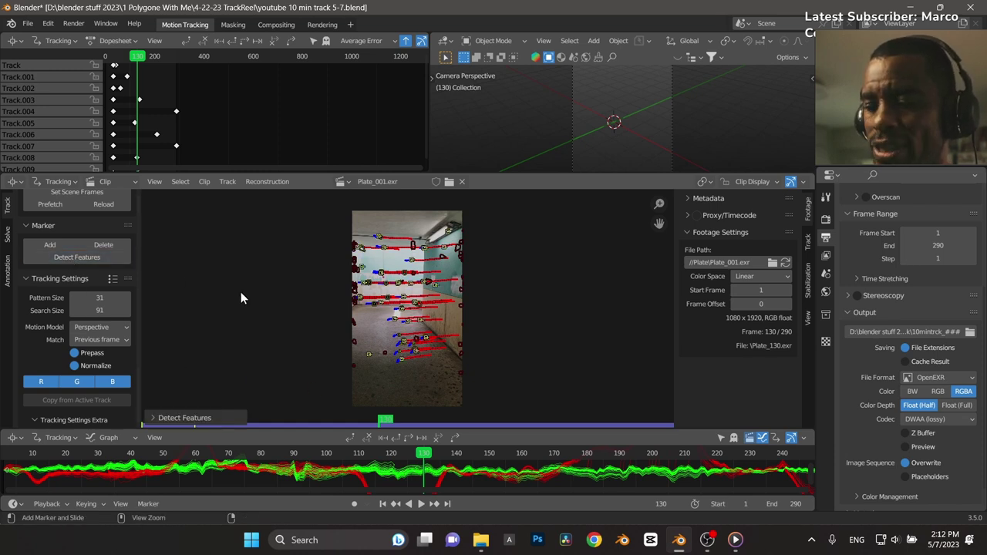
{"action": "key", "text": "shift+Right"}
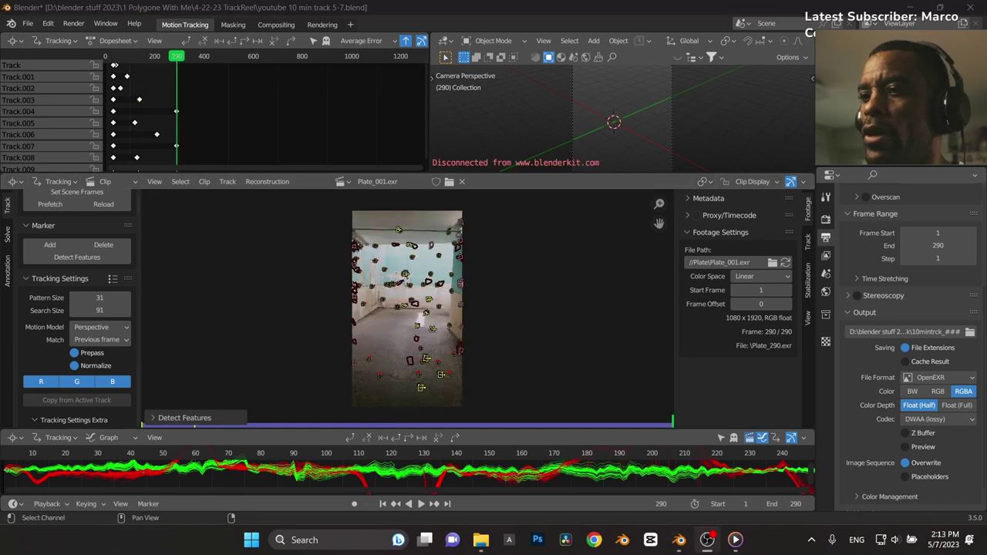
Detect more features at frame 130, track them backward, and deselect the markers.
{"action": "left_click", "coordinate": [422, 455]}
{"action": "left_click_drag", "start_coordinate": [423, 457], "coordinate": [426, 458]}
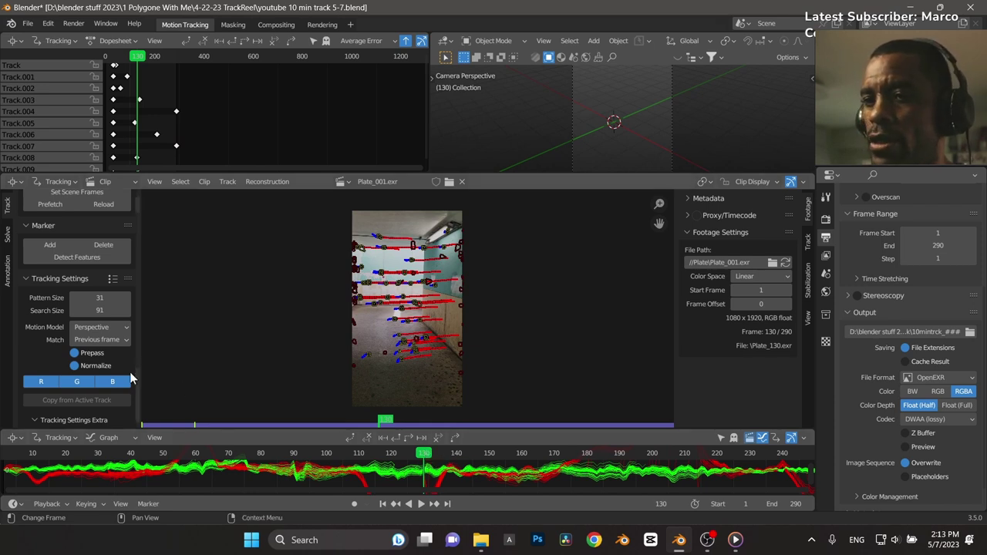
{"action": "left_click", "coordinate": [87, 257]}
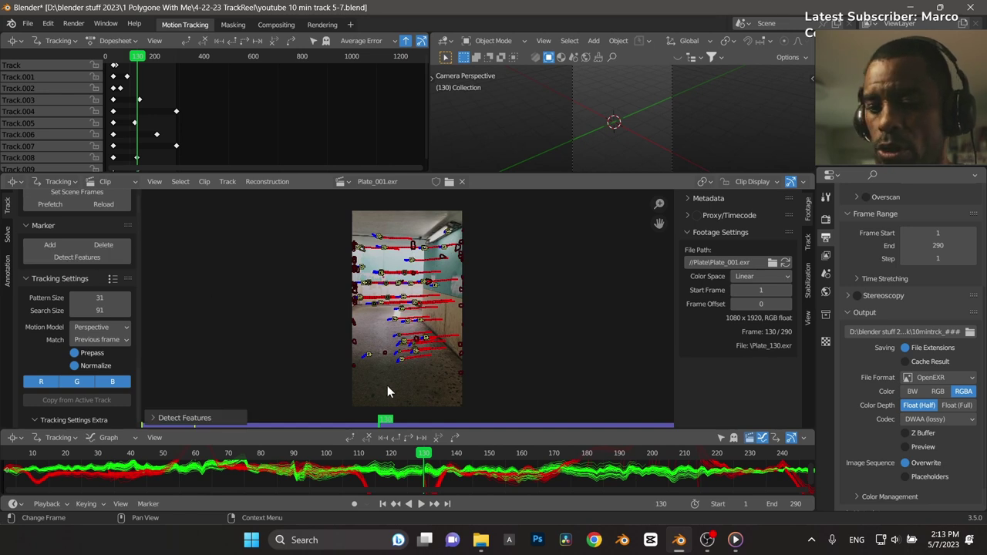
{"action": "key", "text": "shift+ctrl+t"}
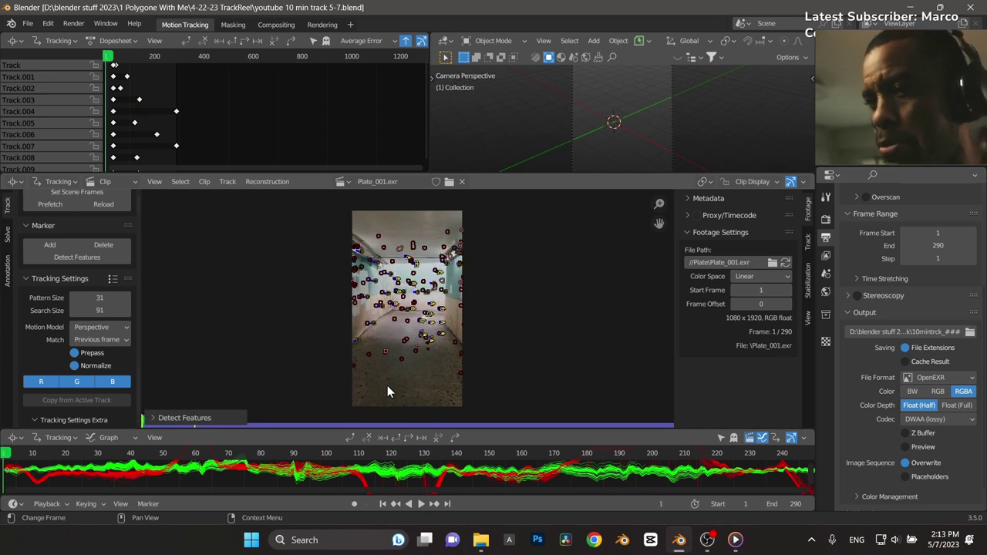
{"action": "left_click", "coordinate": [390, 384]}
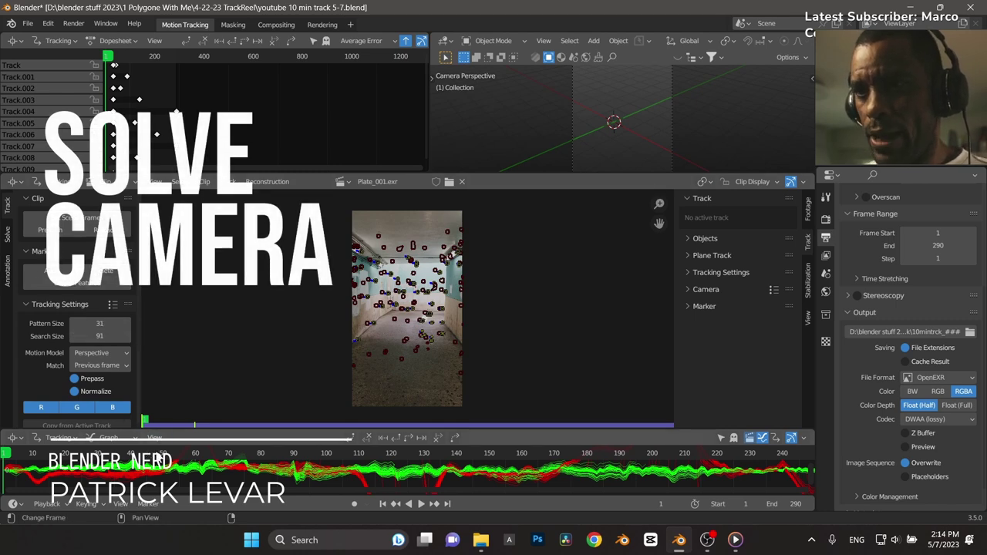
Set the tracking Pattern Size to 108 and Search Size to 138.
{"action": "mouse_move", "coordinate": [158, 458]}
{"action": "left_mouse_down"}
{"action": "mouse_move", "coordinate": [472, 472]}
{"action": "mouse_move", "coordinate": [353, 461]}
{"action": "left_mouse_up"}
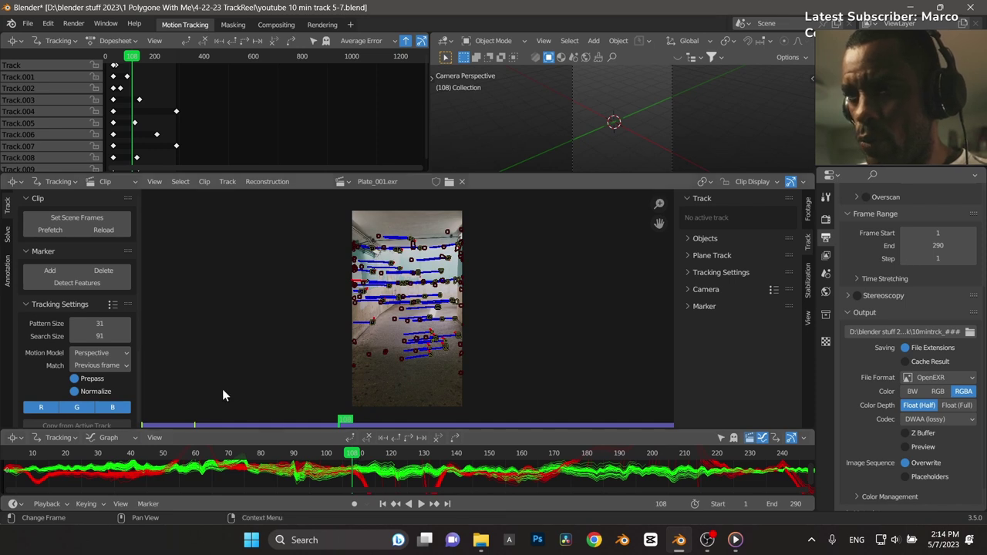
{"action": "left_click", "coordinate": [99, 323]}
{"action": "type", "text": "08"}
{"action": "key", "text": "Return"}
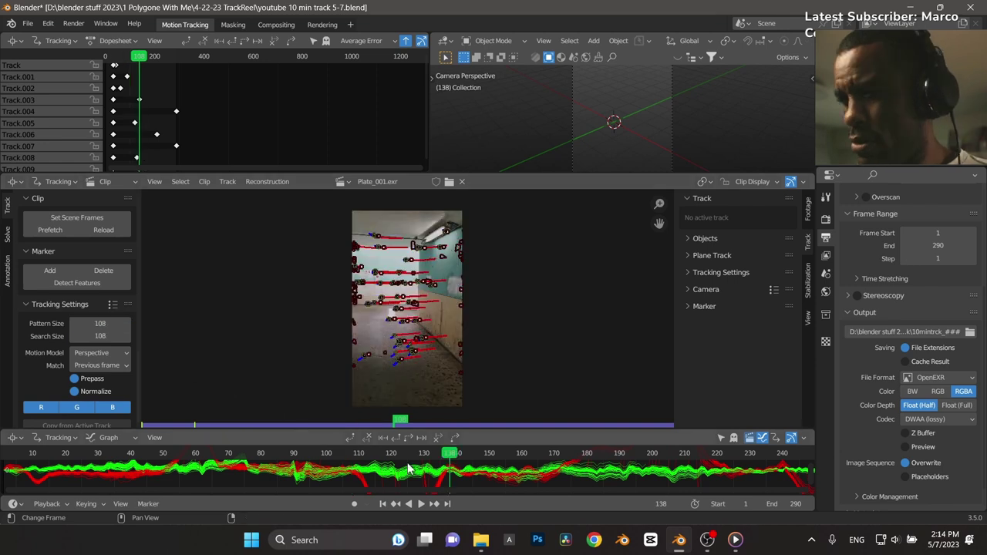
{"action": "left_click_drag", "start_coordinate": [100, 336], "coordinate": [108, 335]}
{"action": "left_click", "coordinate": [104, 336]}
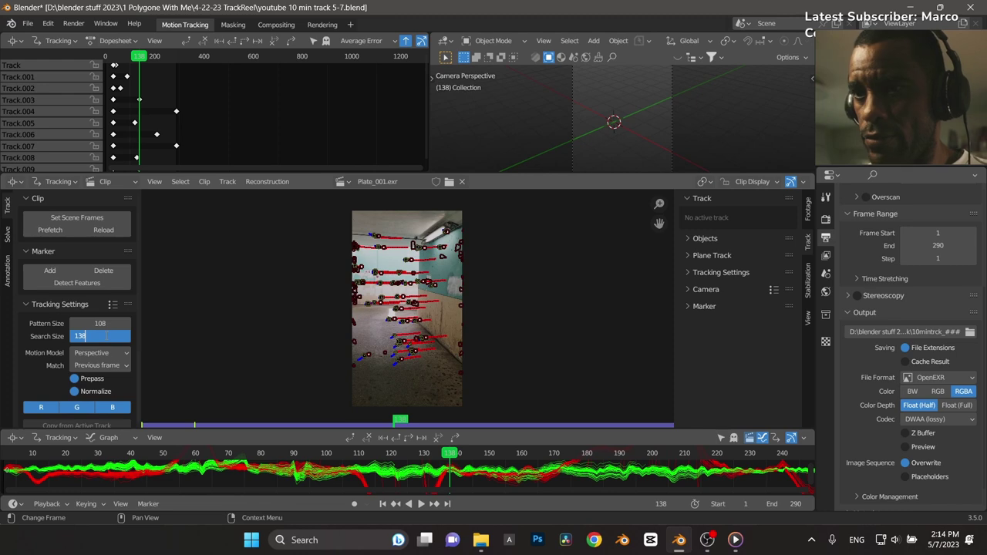
{"action": "key", "text": "Return"}
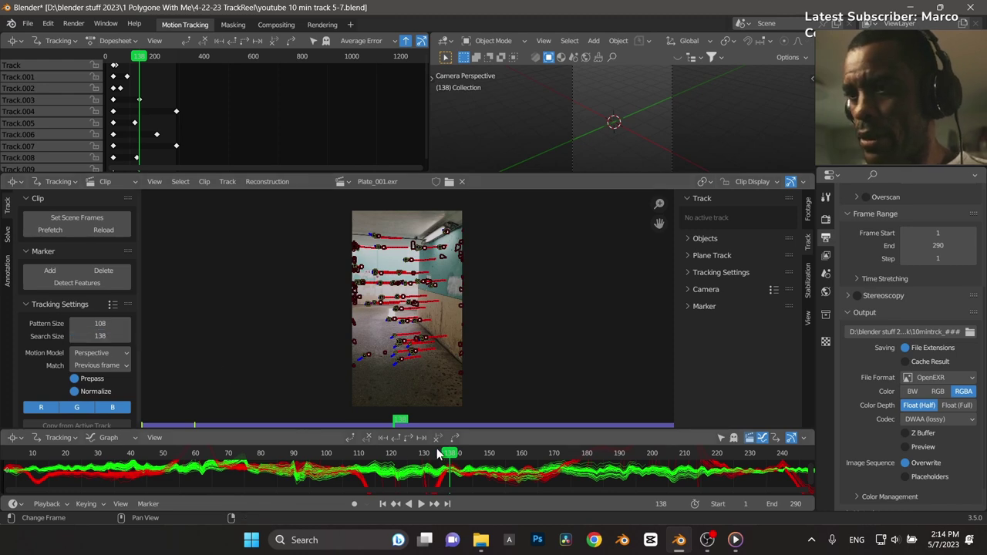
Enlarge the motion graph editor and centre the track curves.
{"action": "scroll", "coordinate": [437, 468], "scroll_direction": "down", "scroll_amount": 1}
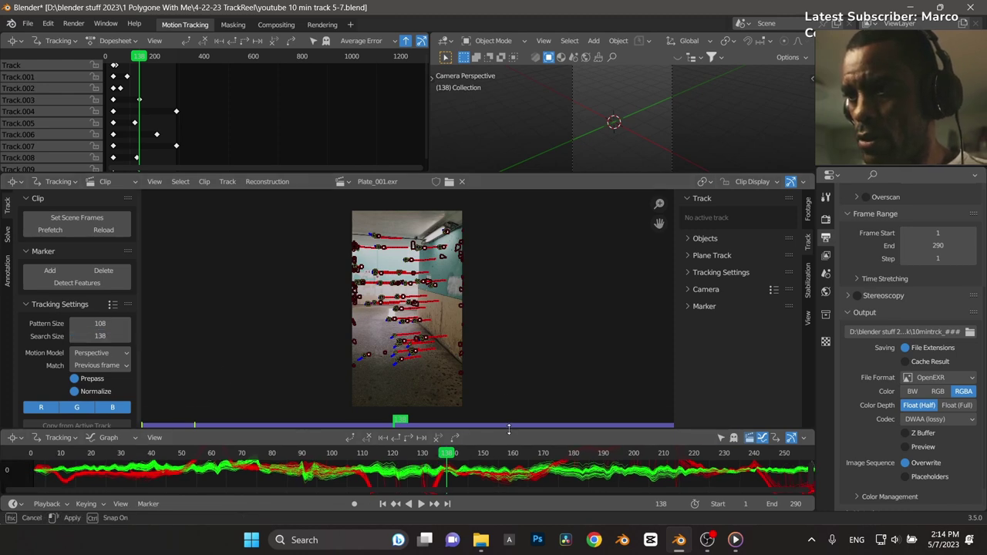
{"action": "left_click_drag", "start_coordinate": [508, 431], "coordinate": [524, 366]}
{"action": "scroll", "coordinate": [543, 451], "scroll_direction": "down", "scroll_amount": 4}
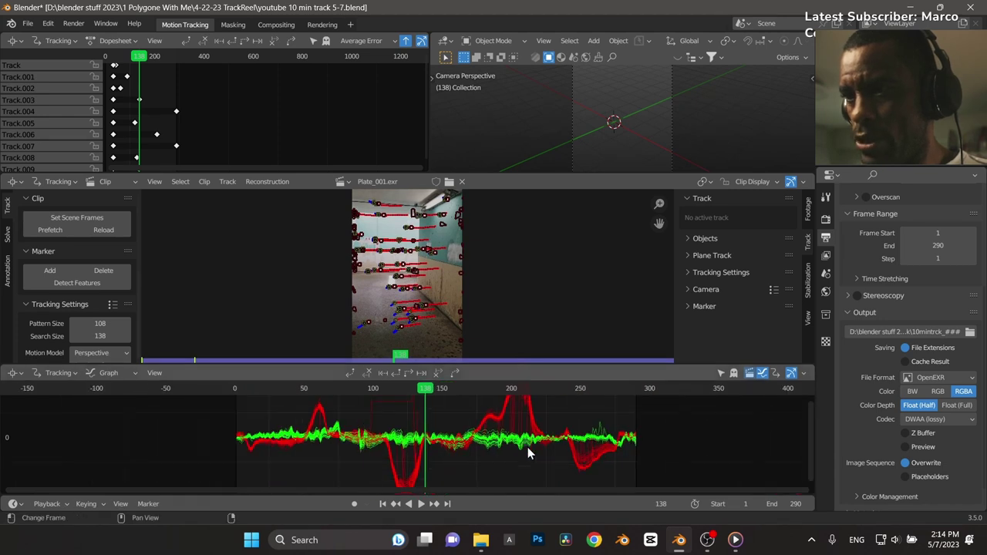
{"action": "scroll", "coordinate": [497, 455], "scroll_direction": "down", "scroll_amount": 1}
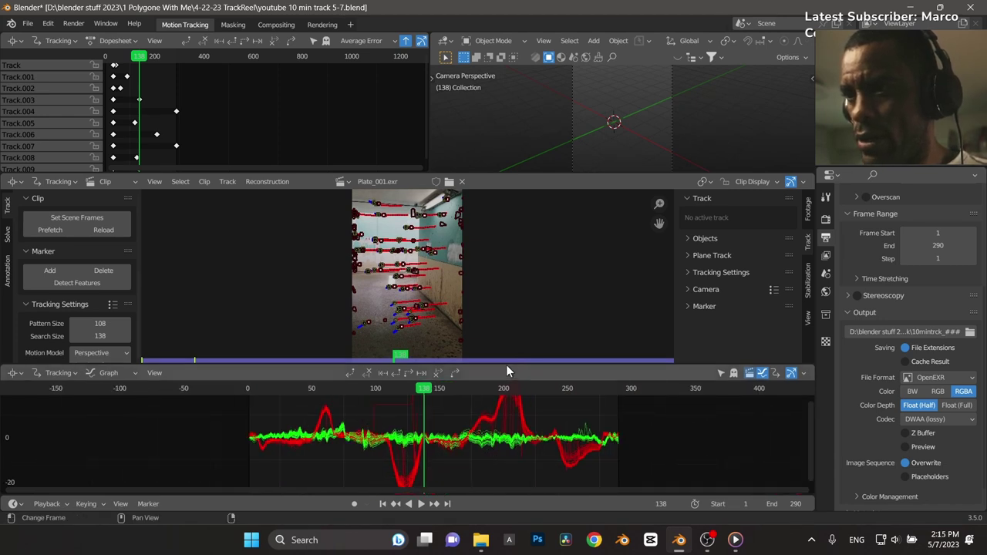
{"action": "left_click_drag", "start_coordinate": [505, 364], "coordinate": [502, 317]}
{"action": "scroll", "coordinate": [484, 416], "scroll_direction": "up", "scroll_amount": 3}
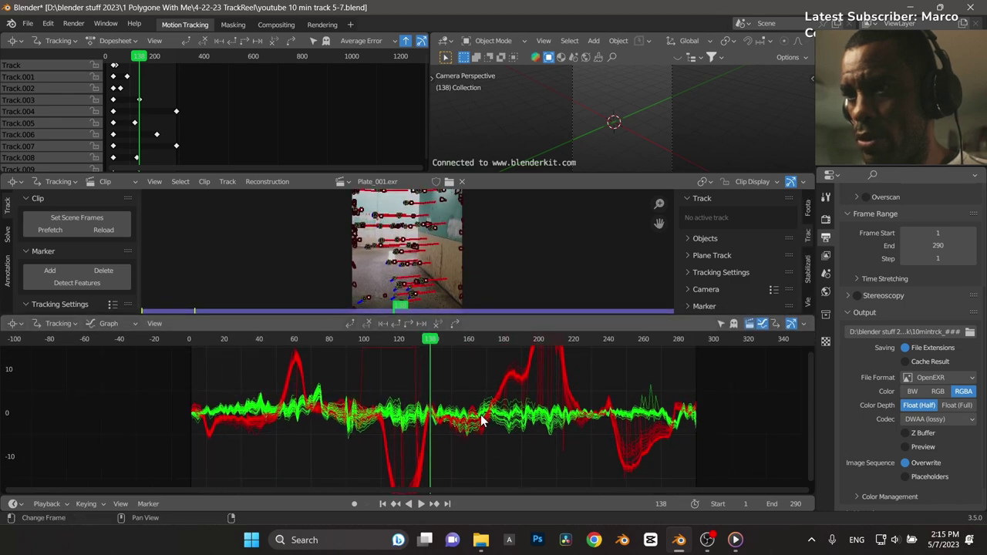
{"action": "scroll", "coordinate": [476, 429], "scroll_direction": "up", "scroll_amount": 1}
{"action": "middle_click_drag", "start_coordinate": [475, 422], "coordinate": [370, 426]}
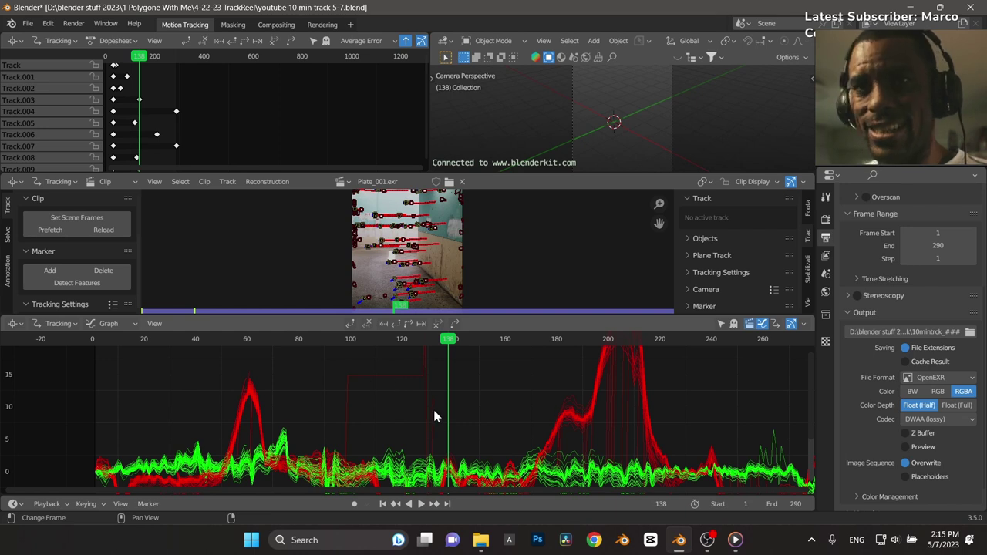
Delete the spiking curves of Track.136 and Track.109.
{"action": "left_click", "coordinate": [372, 376]}
{"action": "key", "text": "x"}
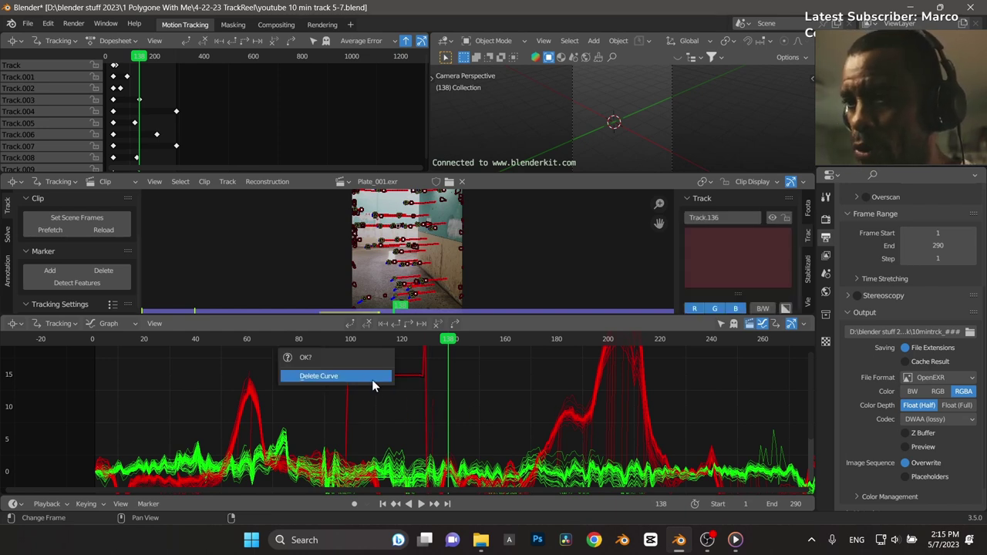
{"action": "left_click", "coordinate": [371, 378]}
{"action": "left_click", "coordinate": [432, 420]}
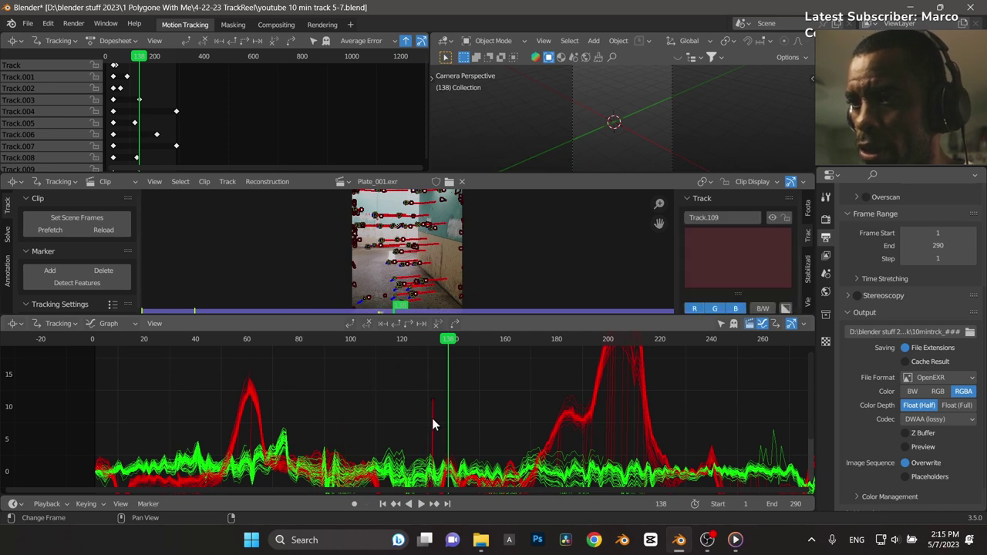
{"action": "key", "text": "x"}
{"action": "left_click", "coordinate": [432, 420]}
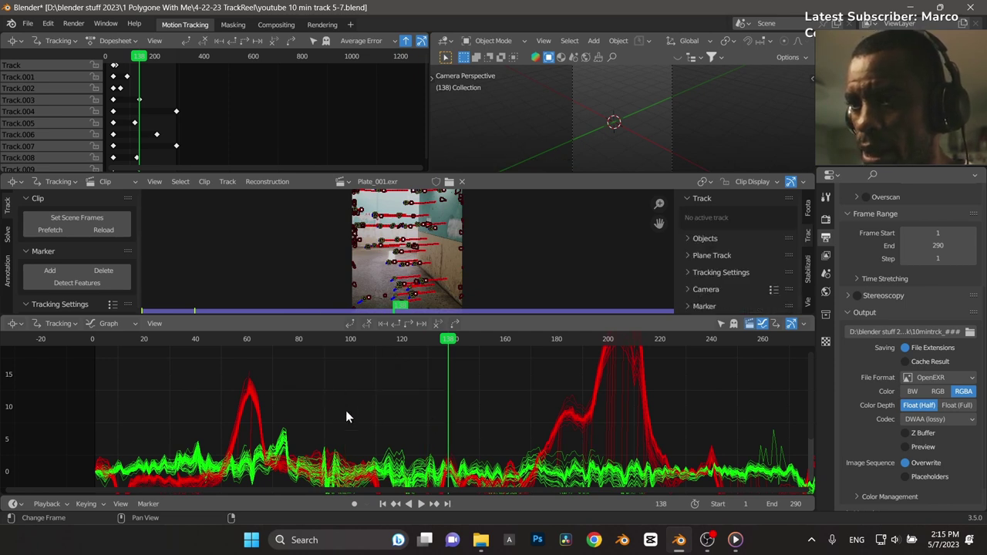
Delete two more erratic track curves in the later frames of the graph.
{"action": "mouse_move", "coordinate": [370, 422]}
{"action": "middle_mouse_down"}
{"action": "mouse_move", "coordinate": [435, 459]}
{"action": "mouse_move", "coordinate": [494, 449]}
{"action": "middle_mouse_up"}
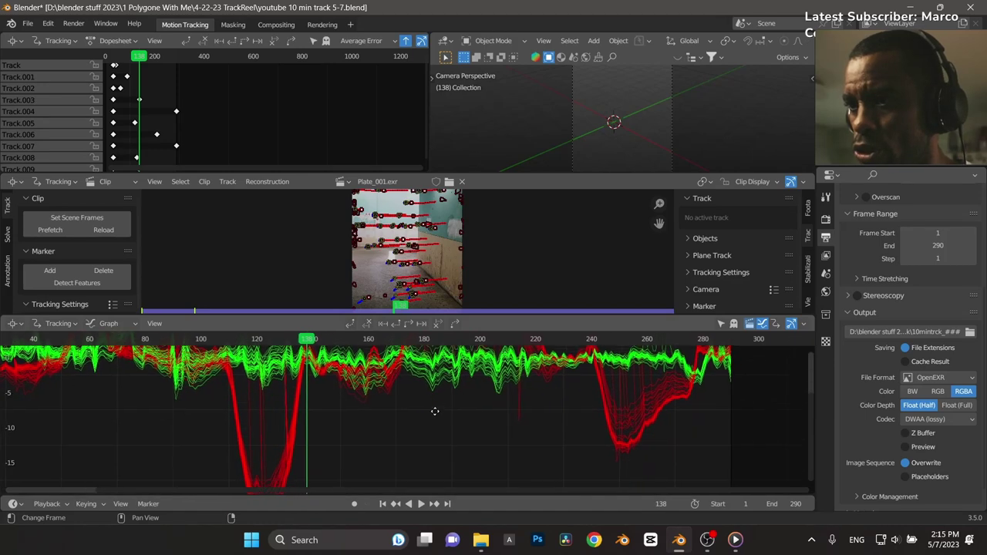
{"action": "left_click", "coordinate": [496, 441]}
{"action": "key", "text": "x"}
{"action": "left_click", "coordinate": [496, 441]}
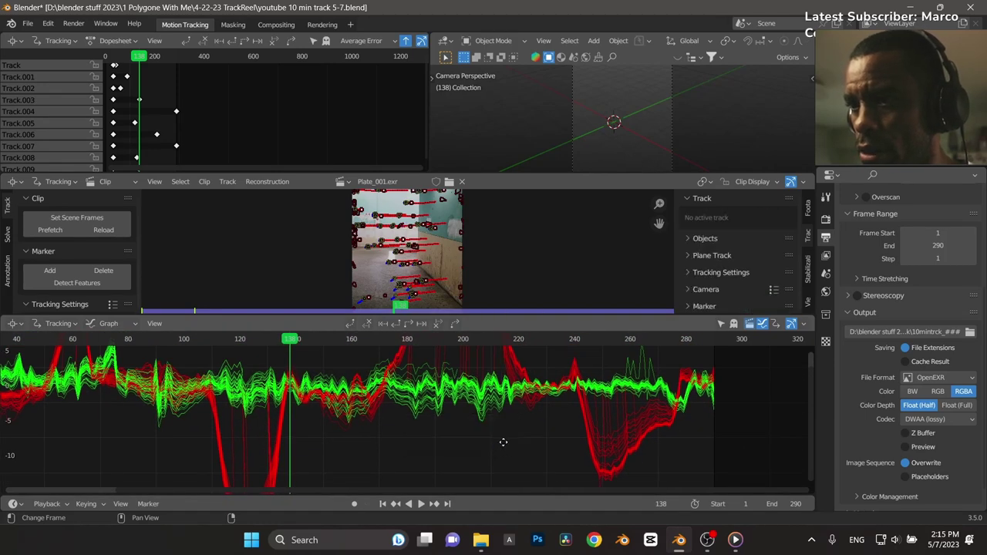
{"action": "middle_click_drag", "start_coordinate": [503, 441], "coordinate": [529, 412]}
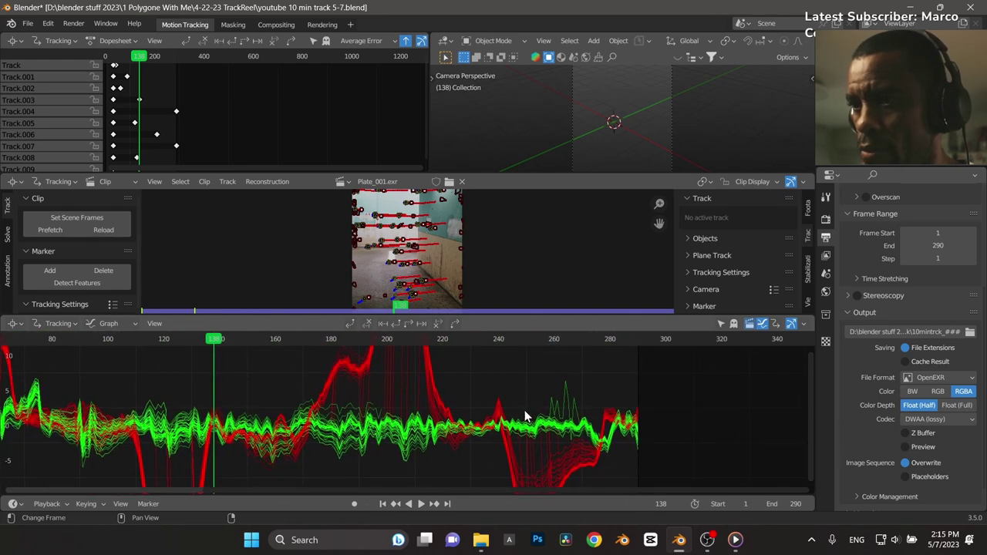
{"action": "left_click", "coordinate": [553, 400]}
{"action": "key", "text": "x"}
{"action": "left_click", "coordinate": [555, 398]}
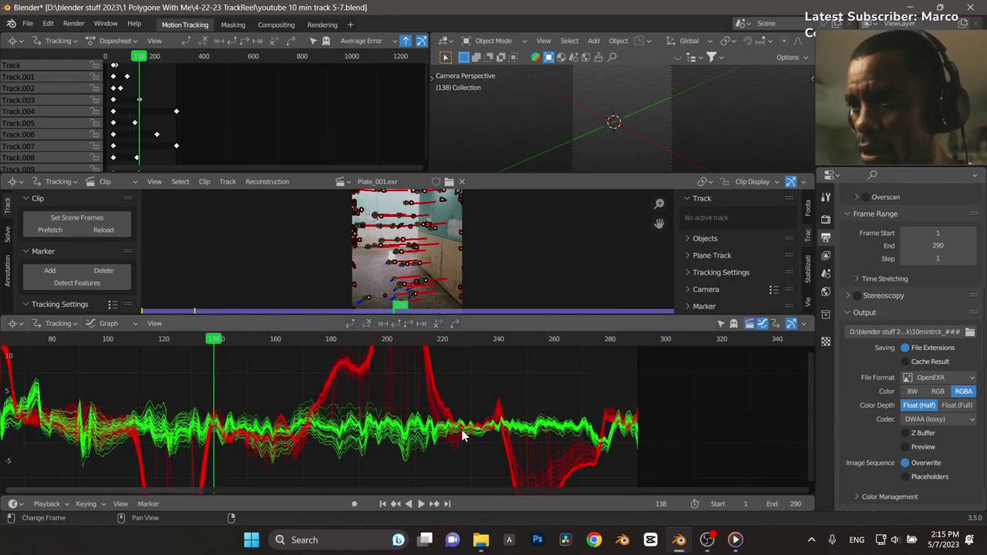
Fit all remaining curves and shrink the graph so the clip view has more room.
{"action": "key", "text": "Home"}
{"action": "left_click_drag", "start_coordinate": [494, 314], "coordinate": [494, 389]}
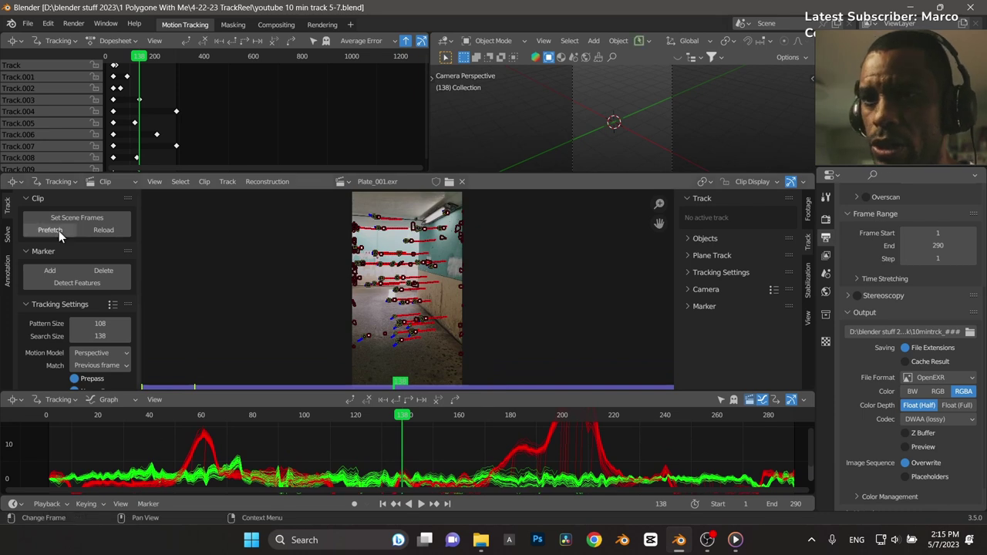
{"action": "left_click", "coordinate": [10, 234]}
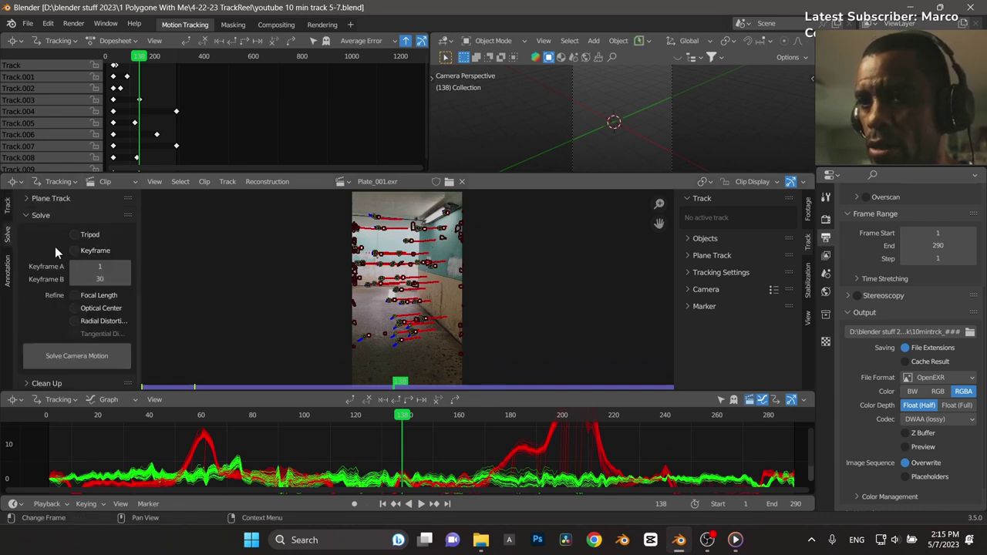
{"action": "left_click", "coordinate": [7, 210]}
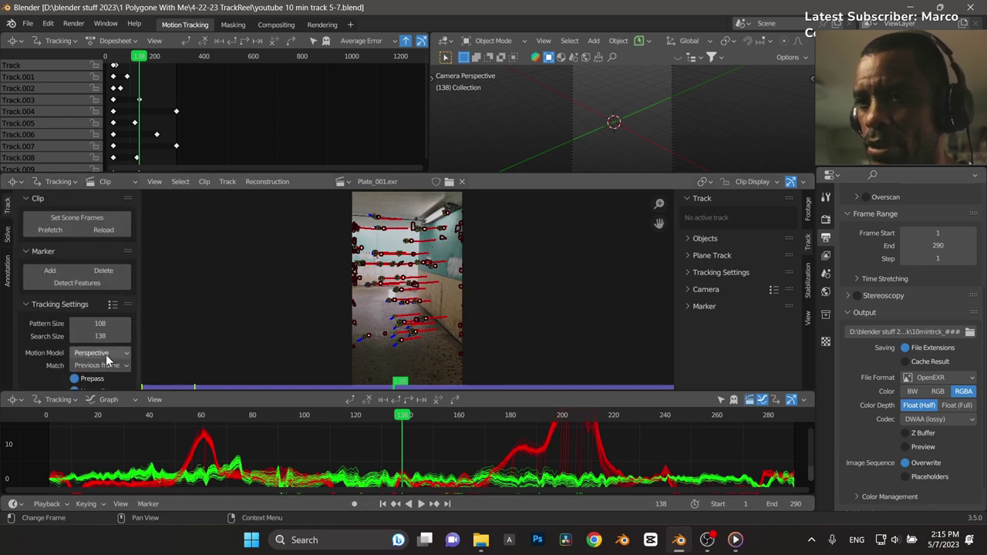
Set both tracking Pattern Size and Search Size to 5.
{"action": "left_click", "coordinate": [108, 327]}
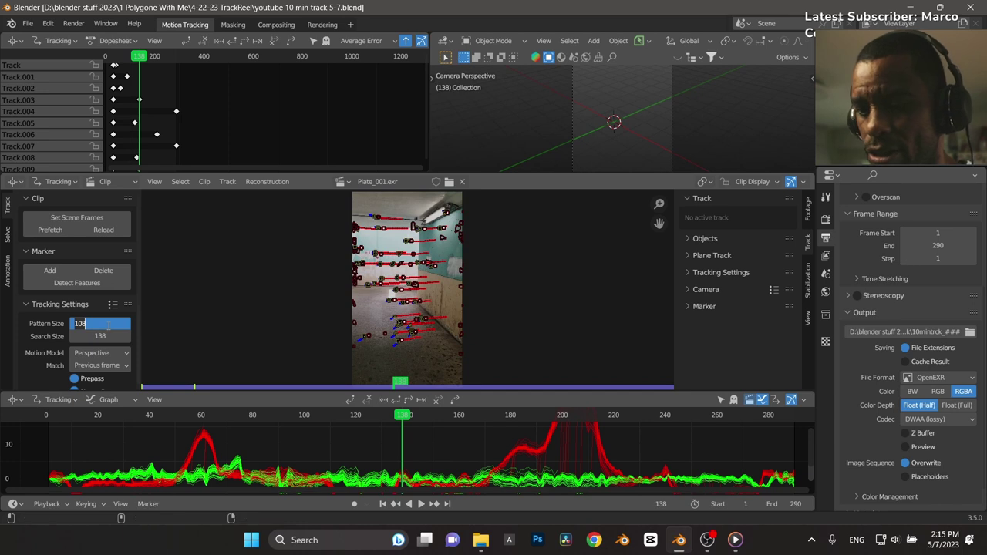
{"action": "left_click", "coordinate": [107, 340]}
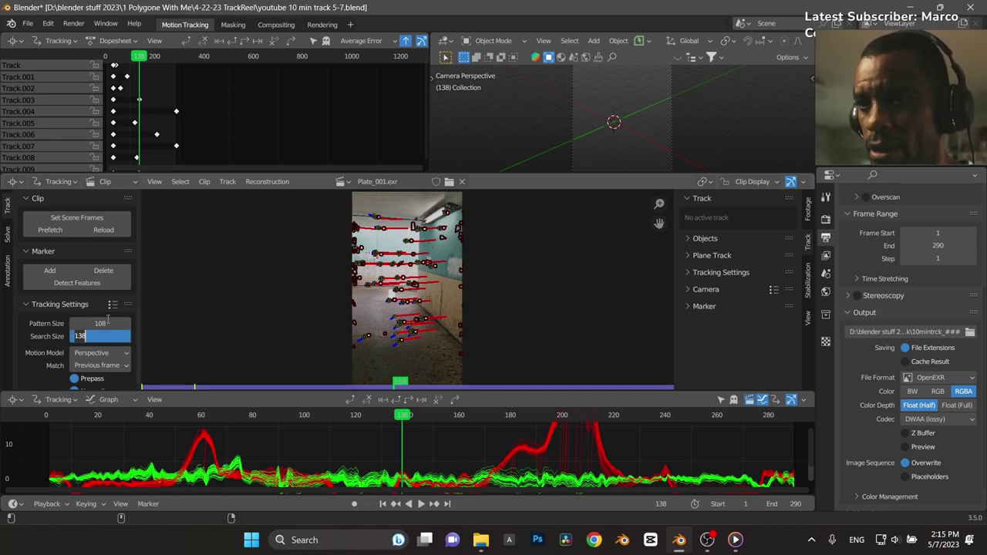
{"action": "key", "text": "Return"}
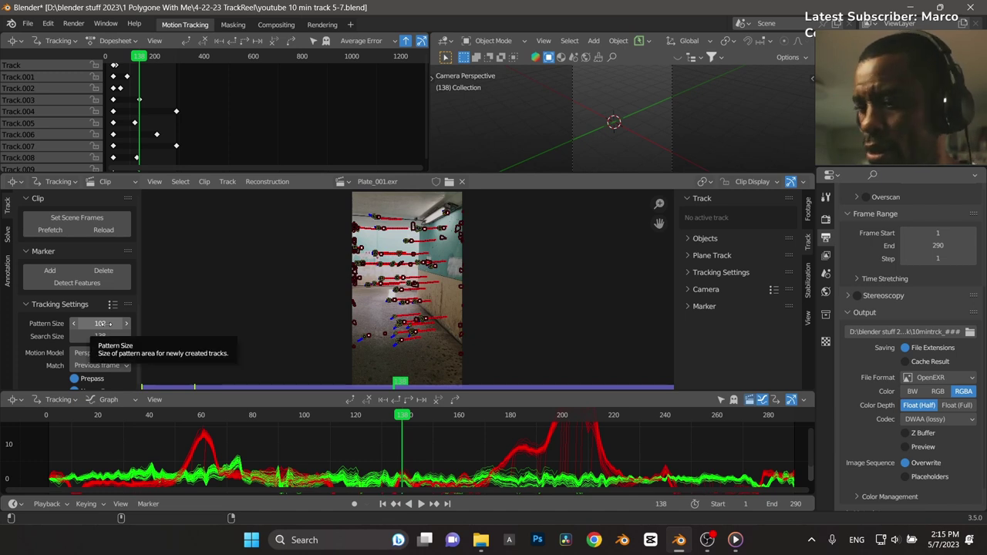
{"action": "mouse_move", "coordinate": [108, 323]}
{"action": "left_mouse_down"}
{"action": "mouse_move", "coordinate": [69, 322]}
{"action": "mouse_move", "coordinate": [77, 336]}
{"action": "left_mouse_up"}
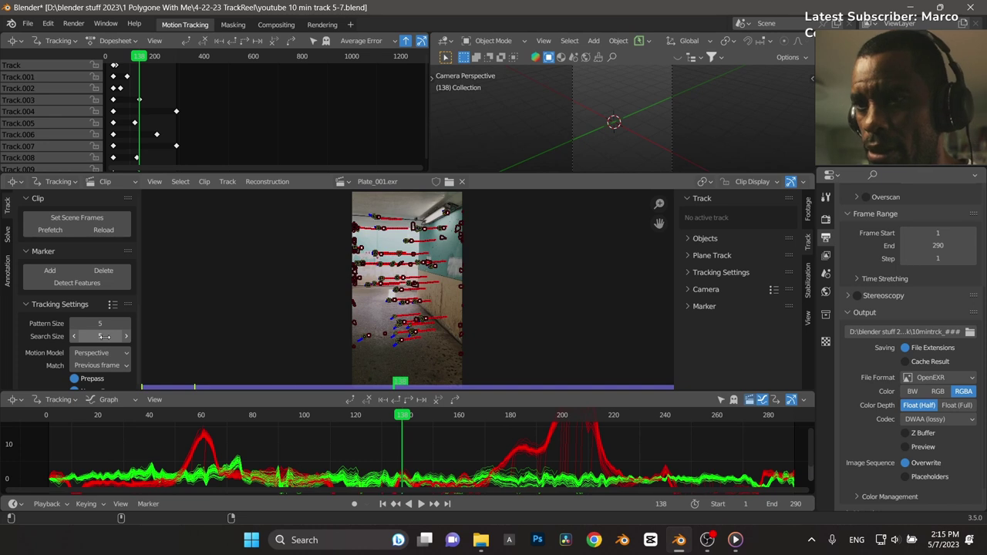
Set solve Keyframe A to 108 and Keyframe B to 138 using clipboard history.
{"action": "left_click", "coordinate": [9, 241]}
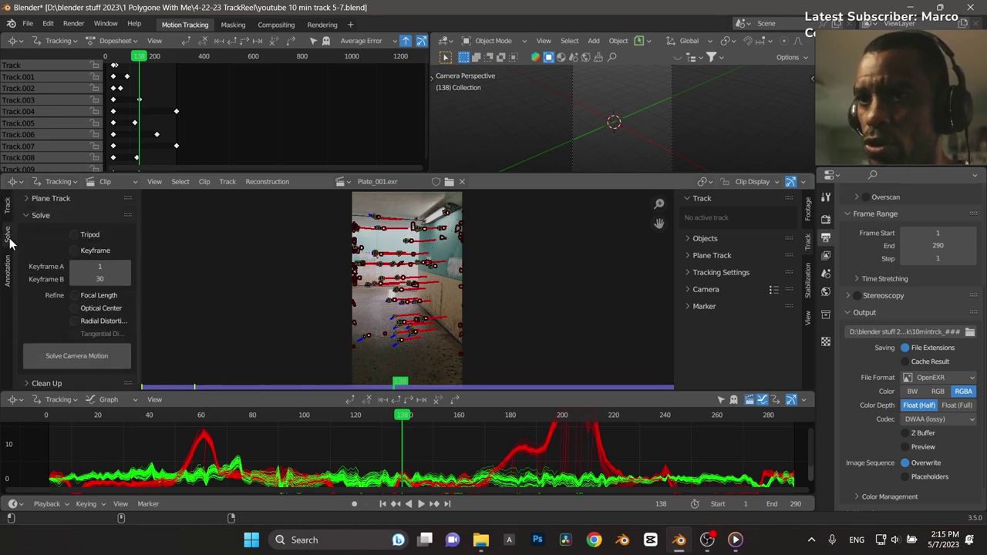
{"action": "left_click", "coordinate": [103, 268]}
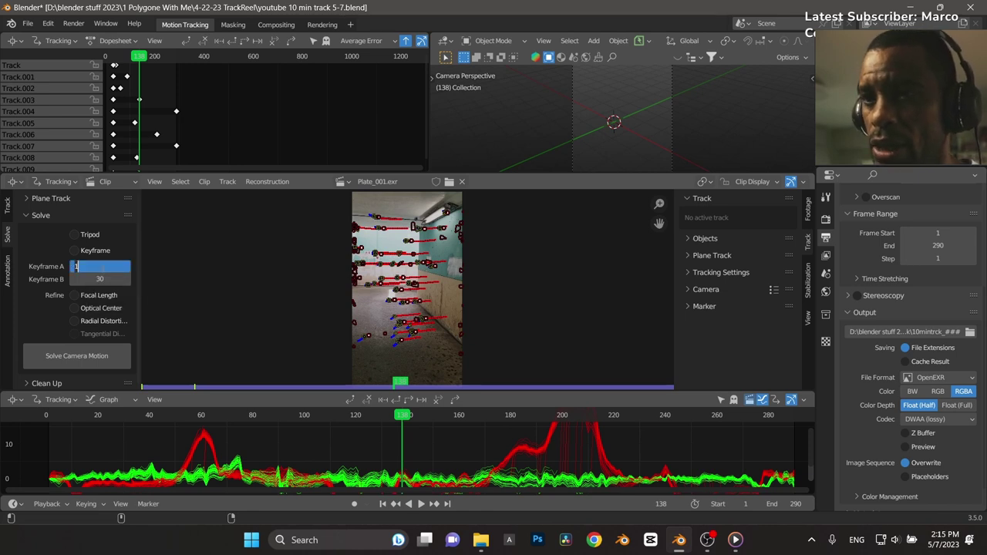
{"action": "key", "text": "super+v"}
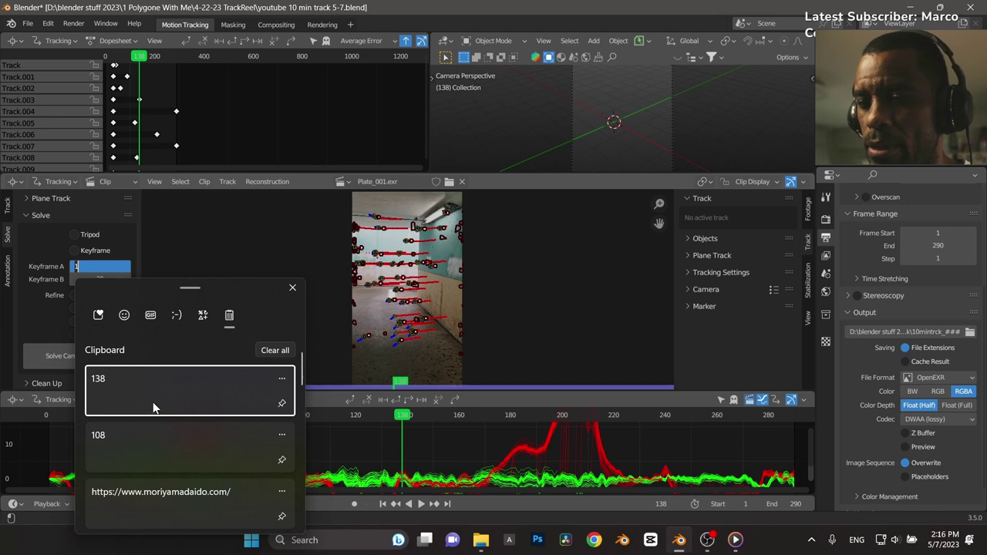
{"action": "left_click", "coordinate": [156, 435]}
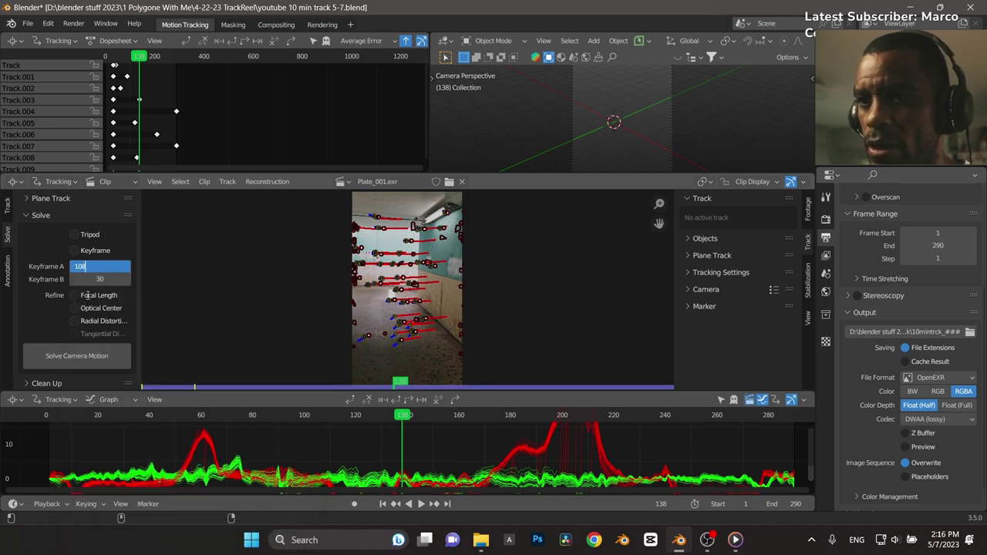
{"action": "key", "text": "Return"}
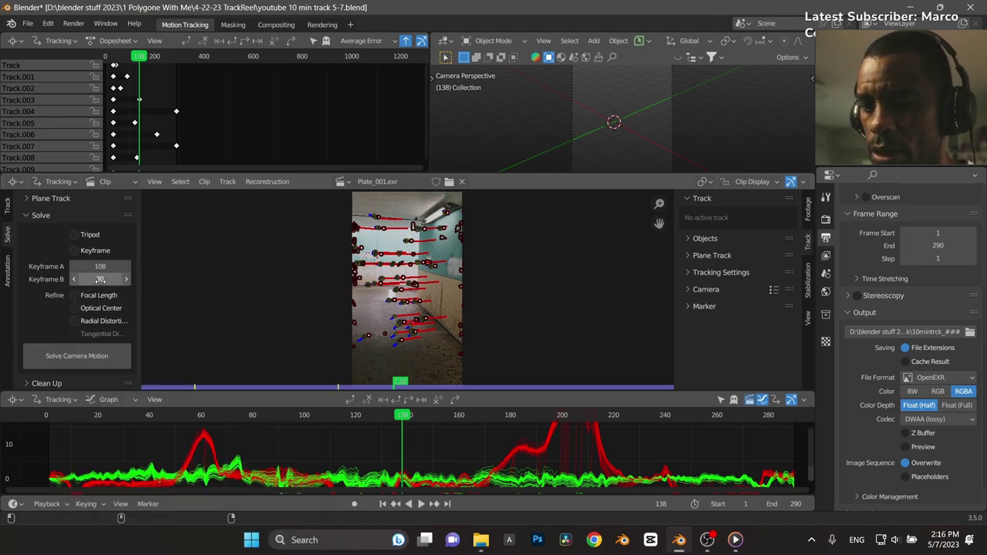
{"action": "key", "text": "super+v"}
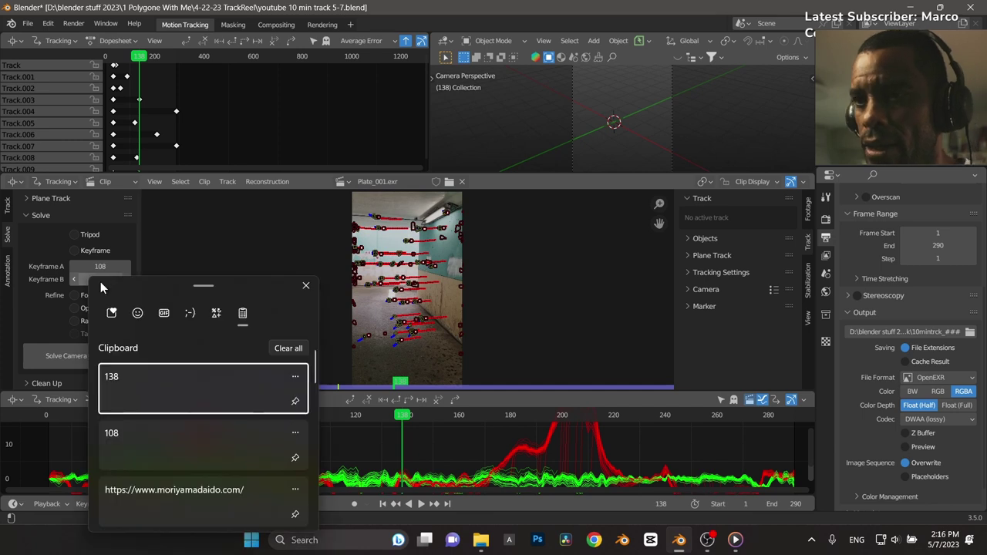
{"action": "left_click", "coordinate": [148, 378]}
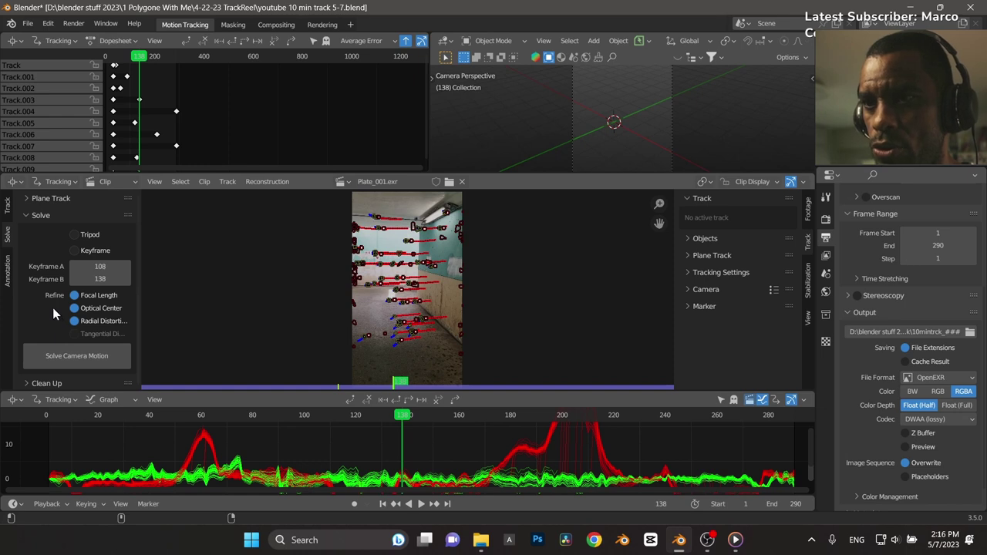
{"action": "scroll", "coordinate": [52, 307], "scroll_direction": "down", "scroll_amount": 2}
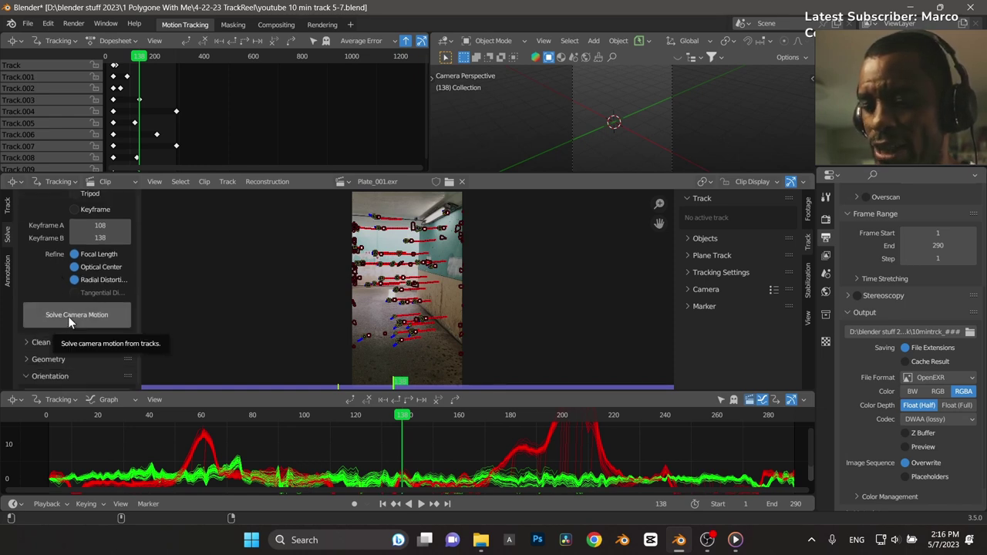
Save the tracking project and solve the camera motion, yielding a 4.16 px error.
{"action": "key", "text": "ctrl+s"}
{"action": "left_click", "coordinate": [283, 319]}
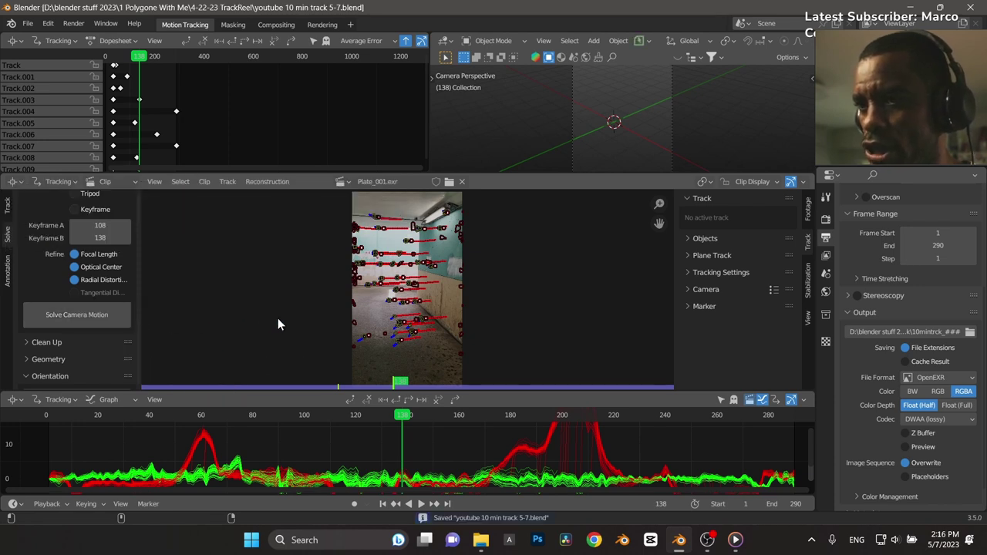
{"action": "left_click", "coordinate": [84, 315]}
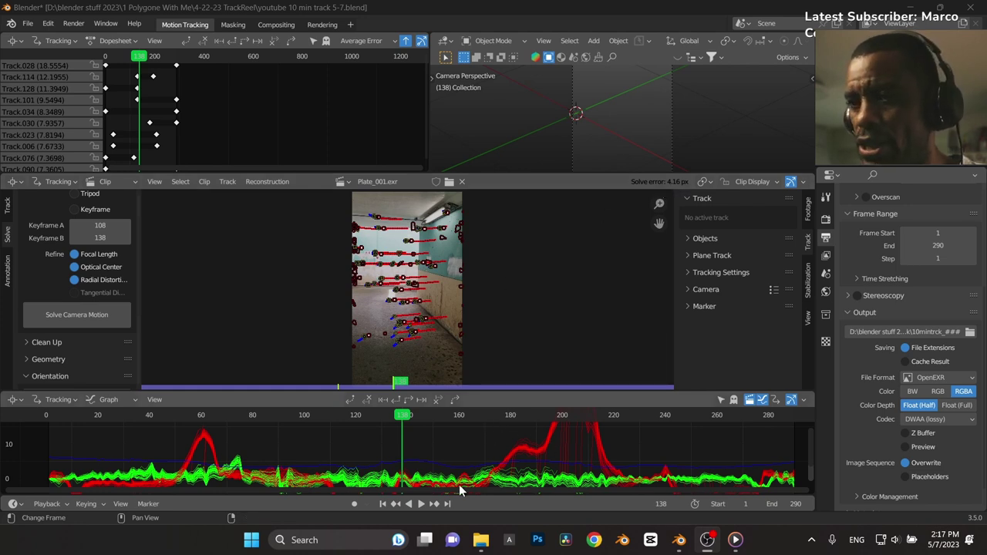
Pan the graph to inspect the error curves around frame 138.
{"action": "middle_click_drag", "start_coordinate": [697, 458], "coordinate": [539, 452]}
{"action": "middle_click_drag", "start_coordinate": [252, 455], "coordinate": [299, 446]}
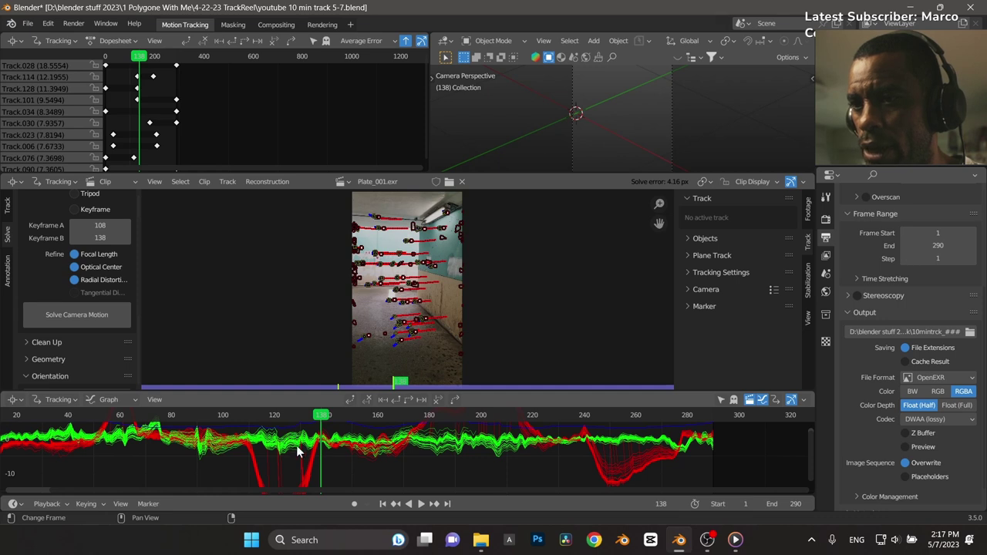
{"action": "middle_click_drag", "start_coordinate": [314, 454], "coordinate": [502, 394]}
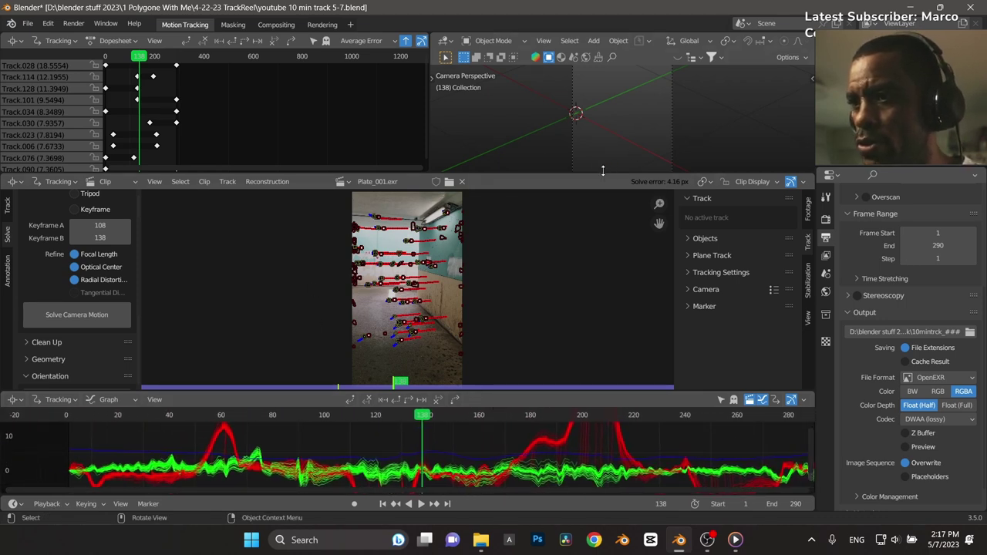
Enlarge the dopesheet, 3D view and clip editor areas.
{"action": "left_click_drag", "start_coordinate": [603, 172], "coordinate": [603, 255]}
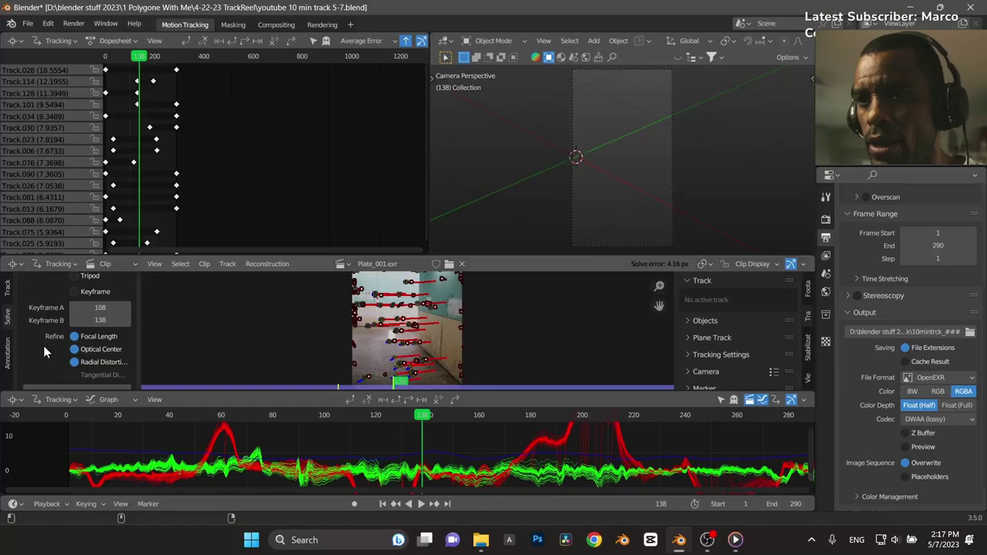
{"action": "scroll", "coordinate": [43, 345], "scroll_direction": "down", "scroll_amount": 5}
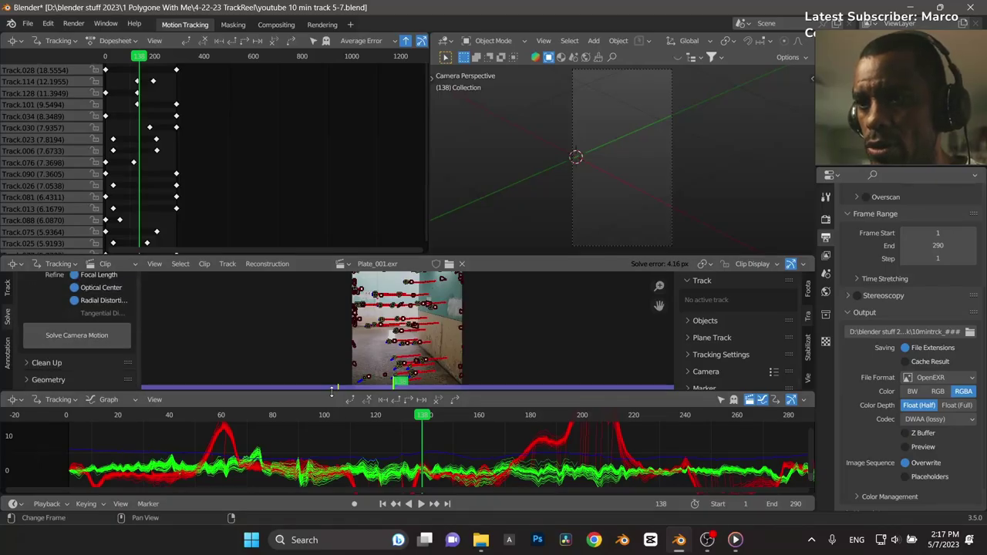
{"action": "left_click_drag", "start_coordinate": [332, 393], "coordinate": [332, 418]}
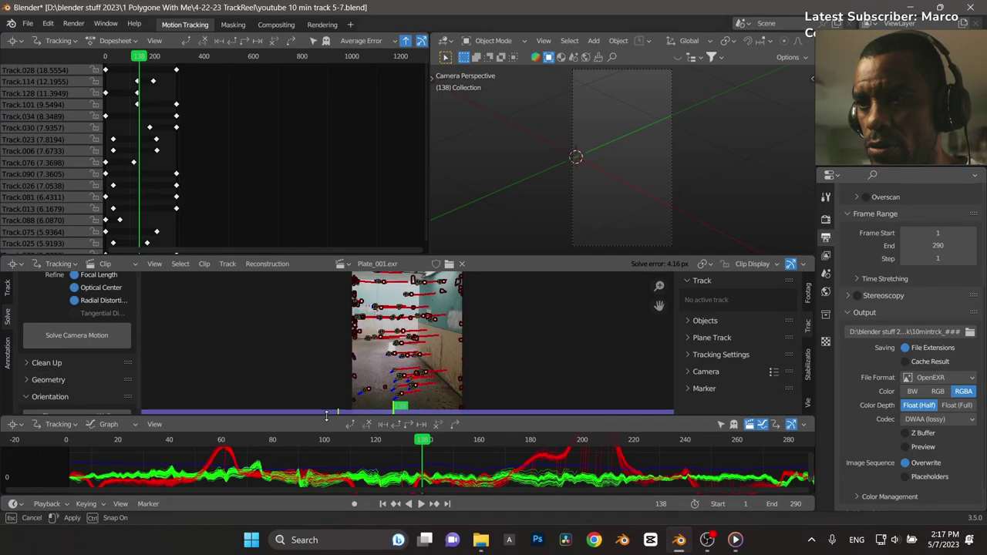
Clean up tracks with error above 10 using the Delete Track action.
{"action": "left_click", "coordinate": [32, 361]}
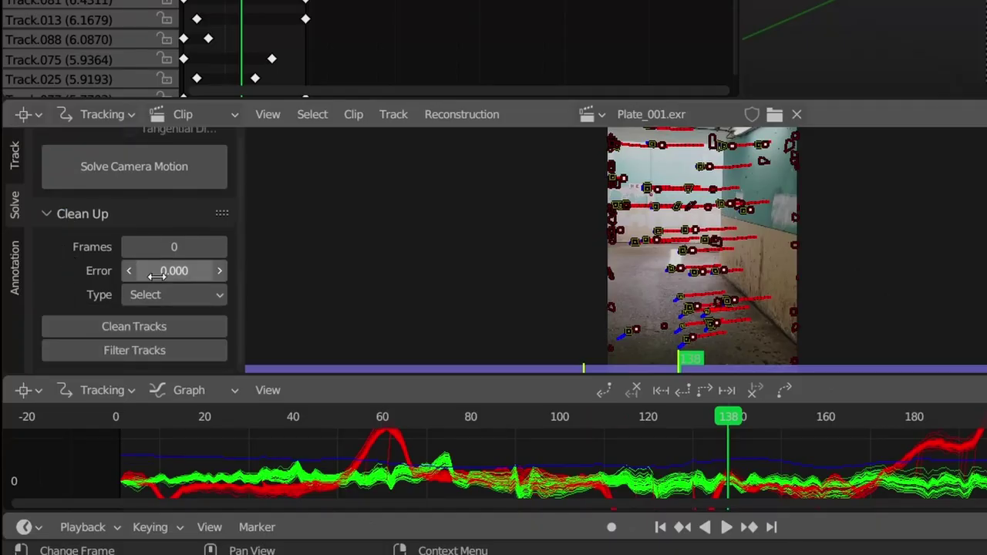
{"action": "left_click", "coordinate": [176, 271]}
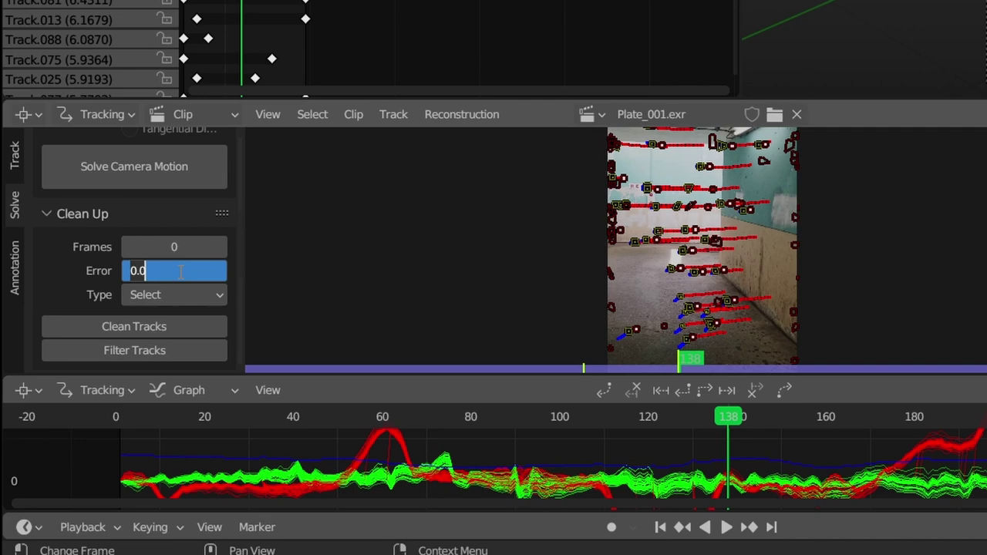
{"action": "type", "text": "10"}
{"action": "key", "text": "Return"}
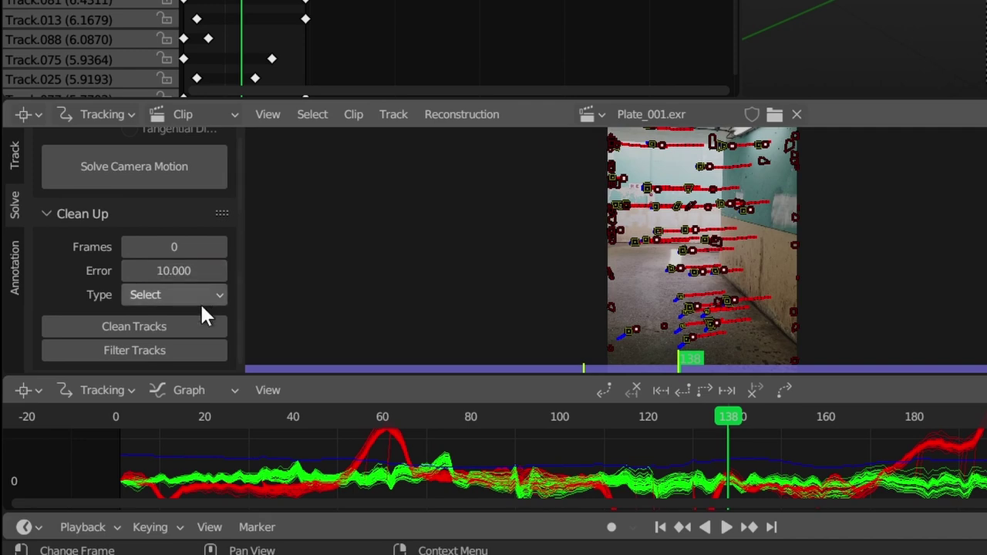
{"action": "left_click", "coordinate": [200, 298]}
{"action": "left_click", "coordinate": [216, 341]}
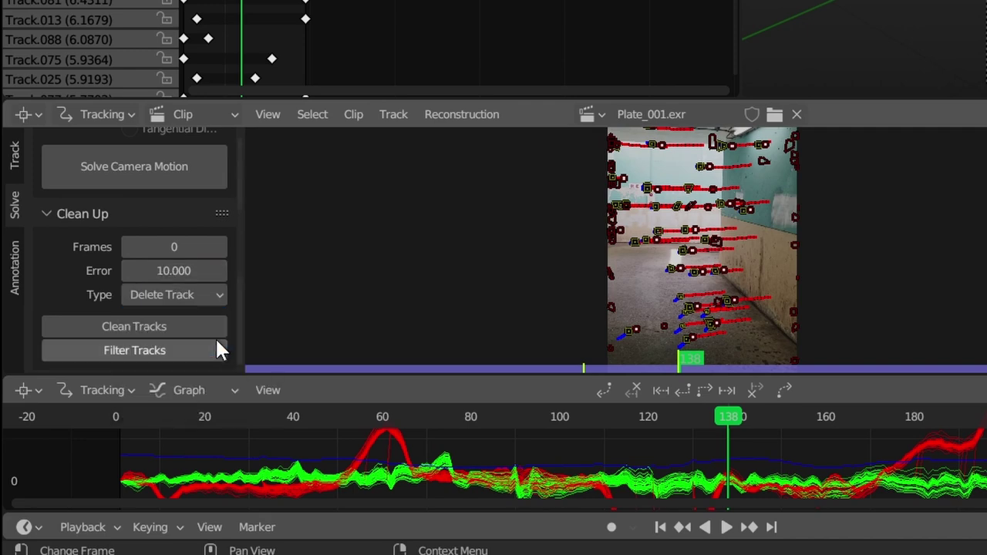
{"action": "left_click", "coordinate": [110, 323]}
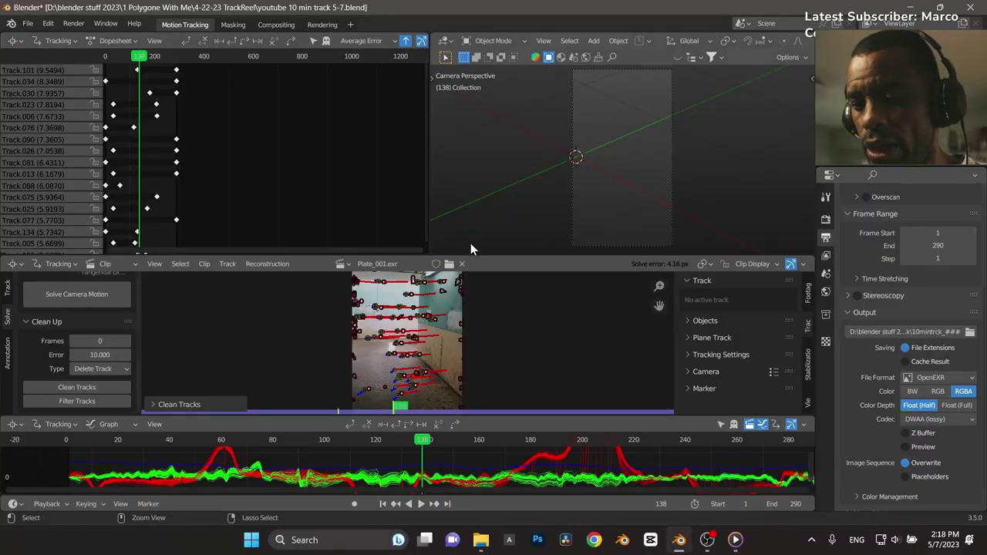
Save, delete tracks with error above 9, save again, and re-solve the camera.
{"action": "key", "text": "ctrl+s"}
{"action": "left_click", "coordinate": [554, 246]}
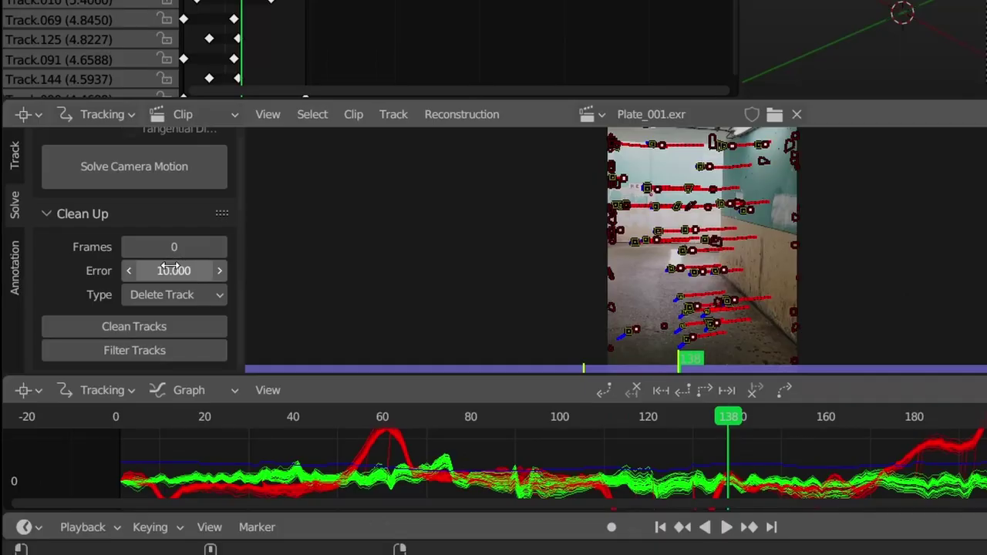
{"action": "left_click", "coordinate": [98, 352]}
{"action": "type", "text": "9"}
{"action": "key", "text": "Return"}
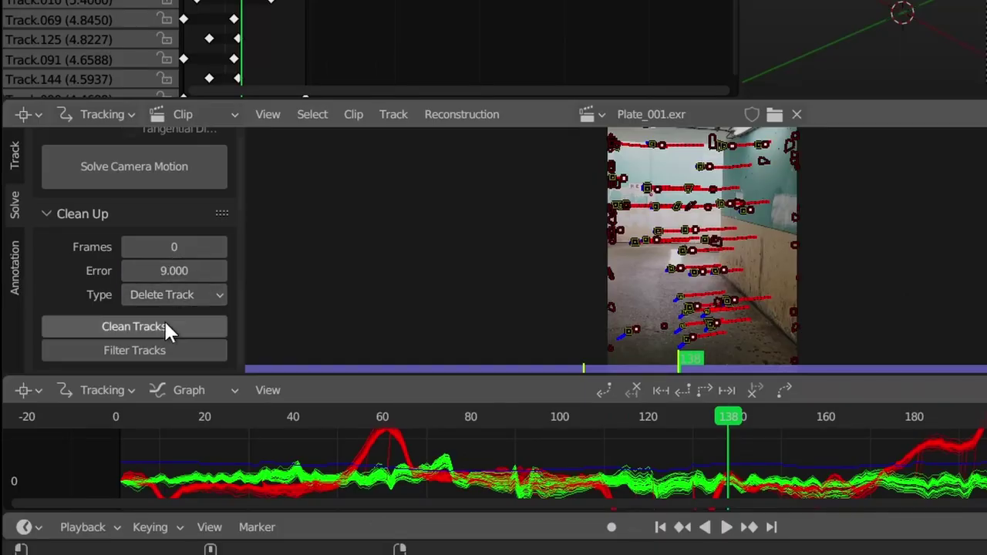
{"action": "left_click", "coordinate": [164, 323]}
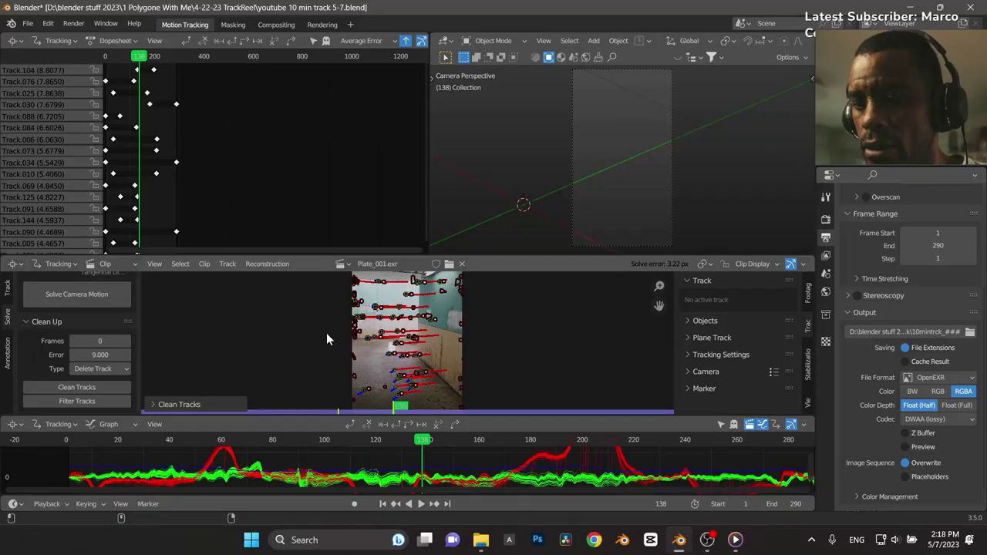
{"action": "key", "text": "ctrl+s"}
{"action": "left_click", "coordinate": [409, 330]}
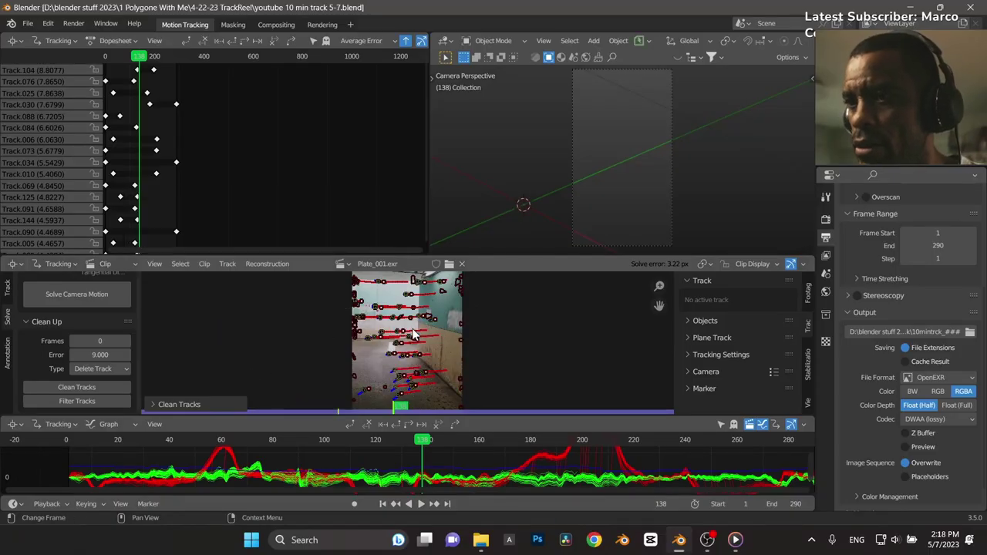
{"action": "left_click", "coordinate": [92, 297]}
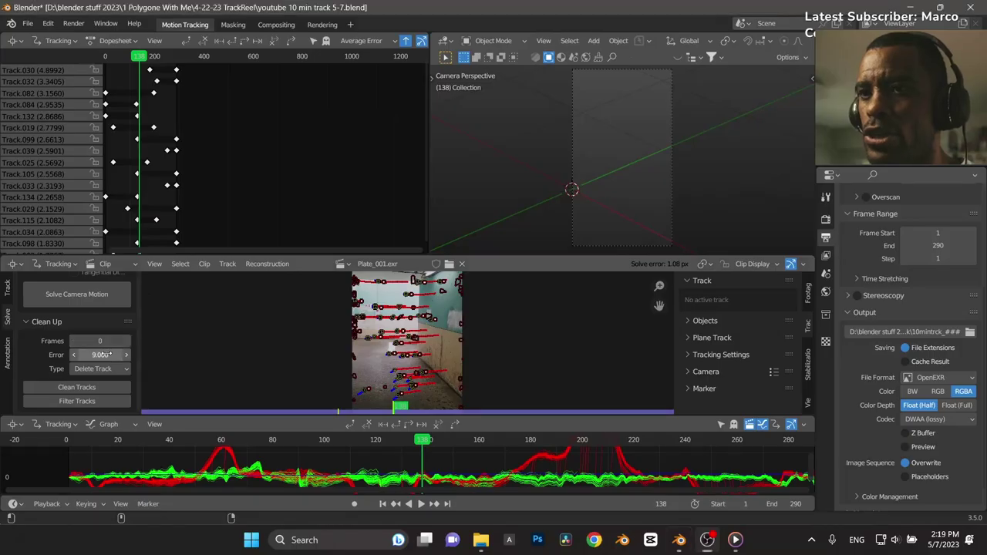
Clean up tracks erring above 3.5, re-solve the camera, and save.
{"action": "left_click", "coordinate": [100, 354]}
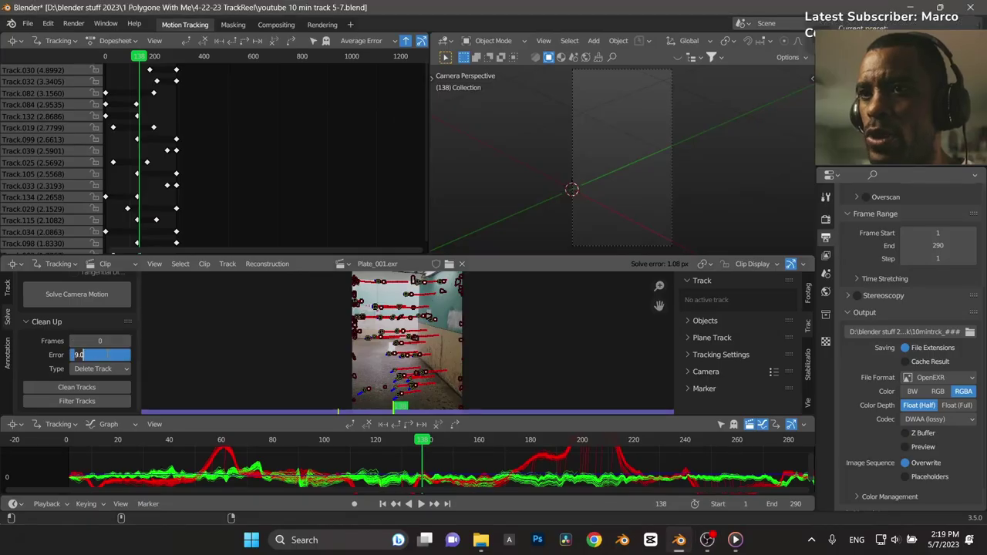
{"action": "type", "text": "3.5"}
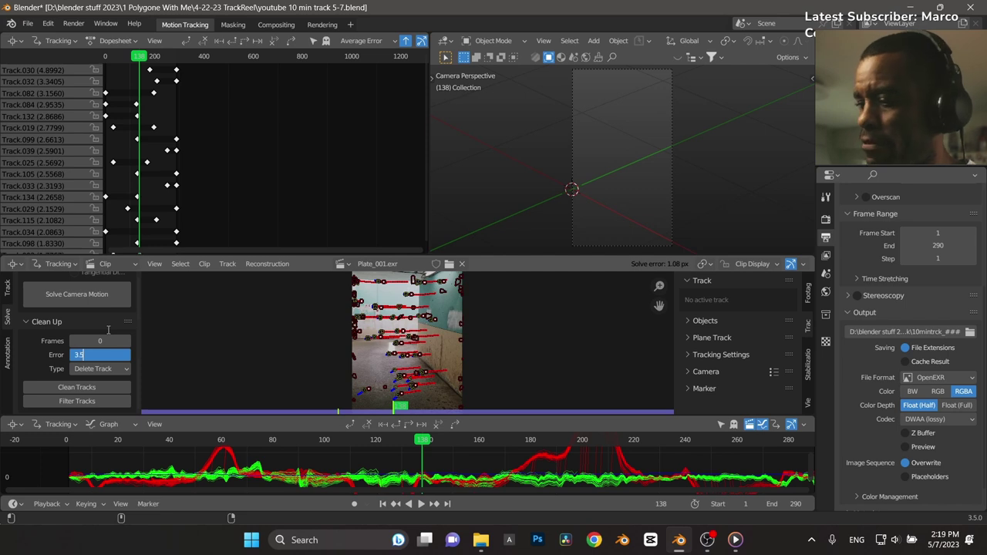
{"action": "key", "text": "Return"}
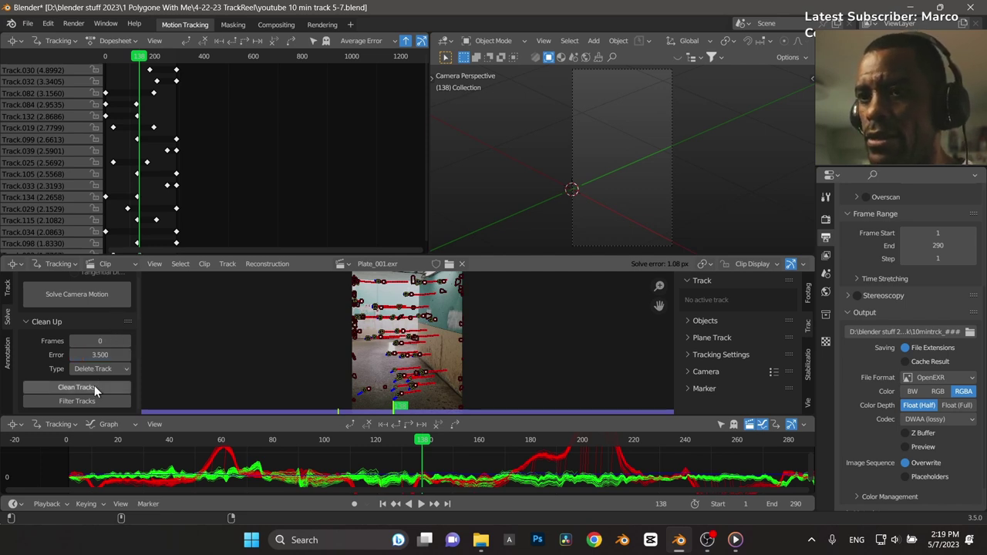
{"action": "left_click", "coordinate": [94, 387]}
{"action": "left_click", "coordinate": [66, 297]}
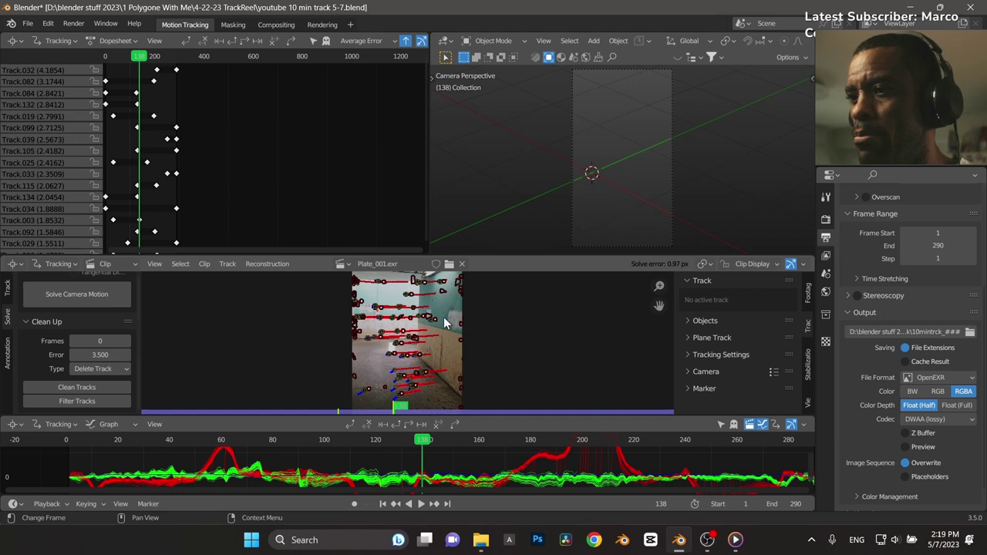
{"action": "key", "text": "ctrl+s"}
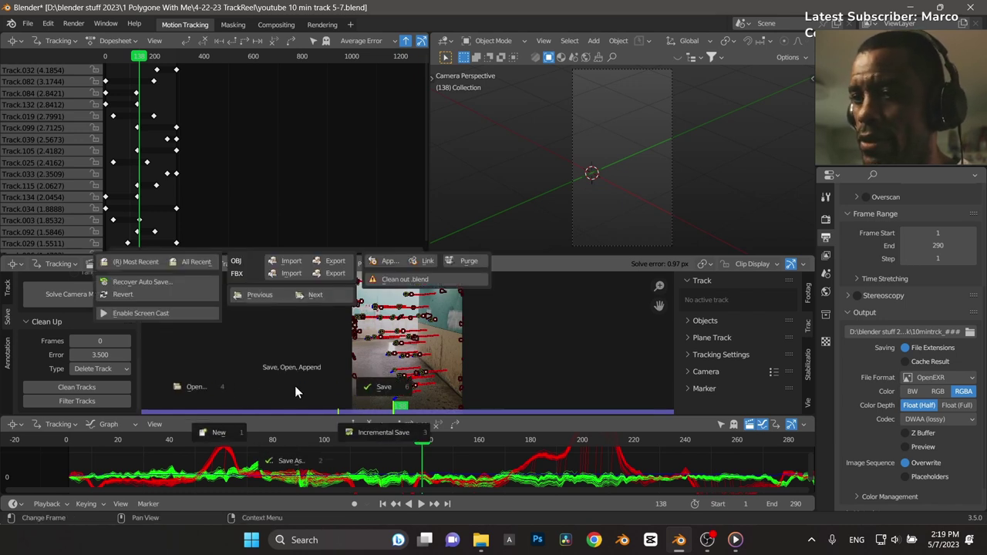
{"action": "left_click", "coordinate": [320, 390]}
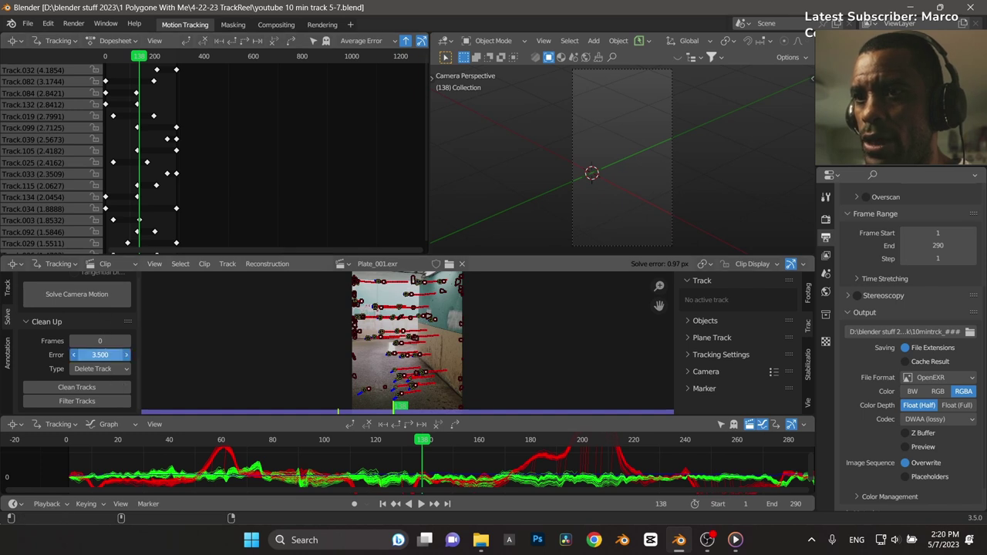
Delete tracks above error 3, save, and re-solve the camera to 0.74 px.
{"action": "left_click", "coordinate": [100, 354]}
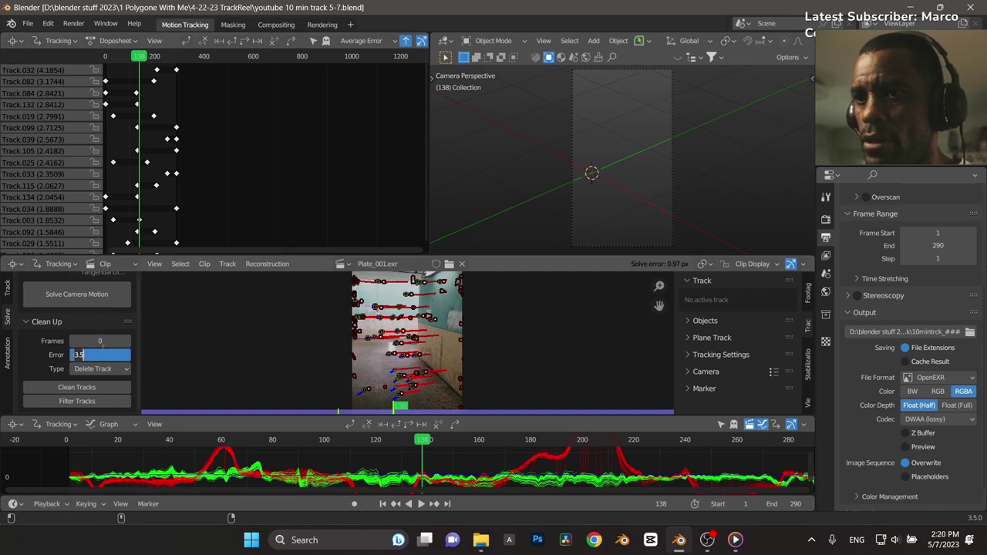
{"action": "type", "text": "3"}
{"action": "key", "text": "Return"}
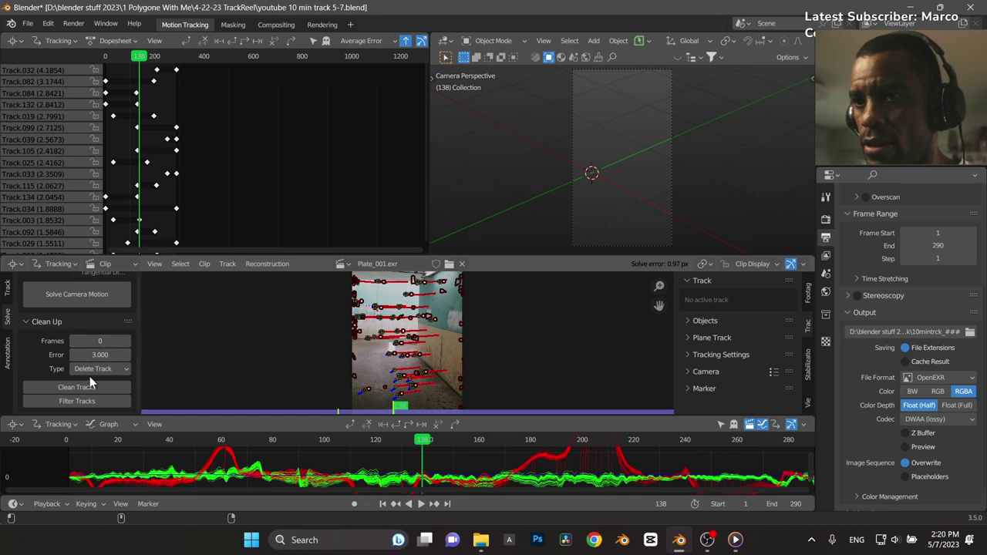
{"action": "left_click", "coordinate": [89, 385]}
{"action": "key", "text": "ctrl+s"}
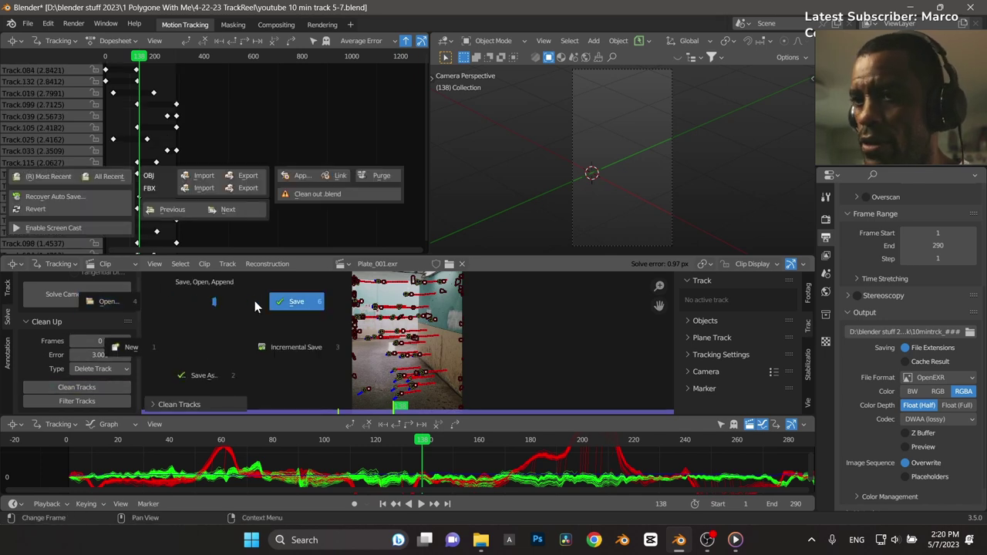
{"action": "left_click", "coordinate": [277, 300]}
{"action": "left_click", "coordinate": [112, 297]}
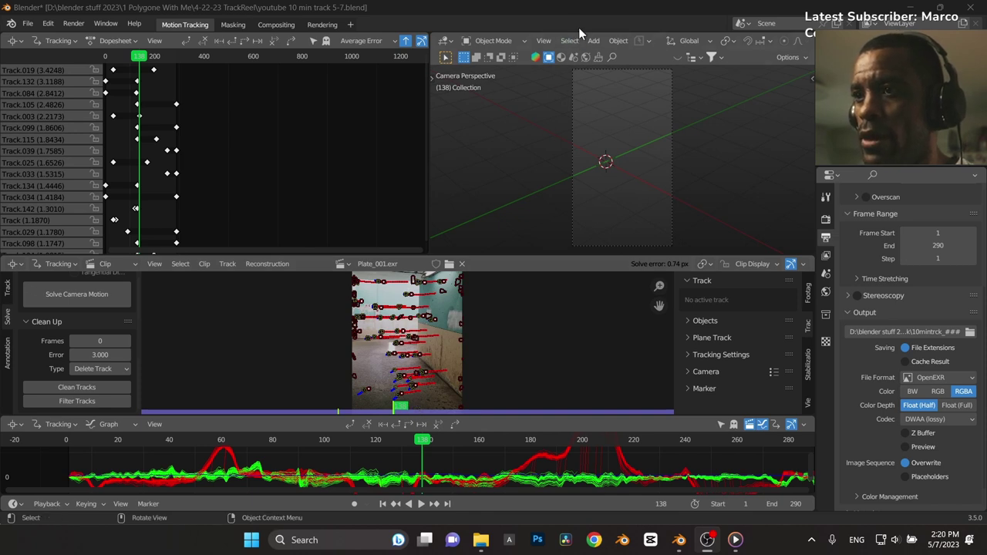
Save an incremental copy of the tracking project.
{"action": "key", "text": "ctrl+s"}
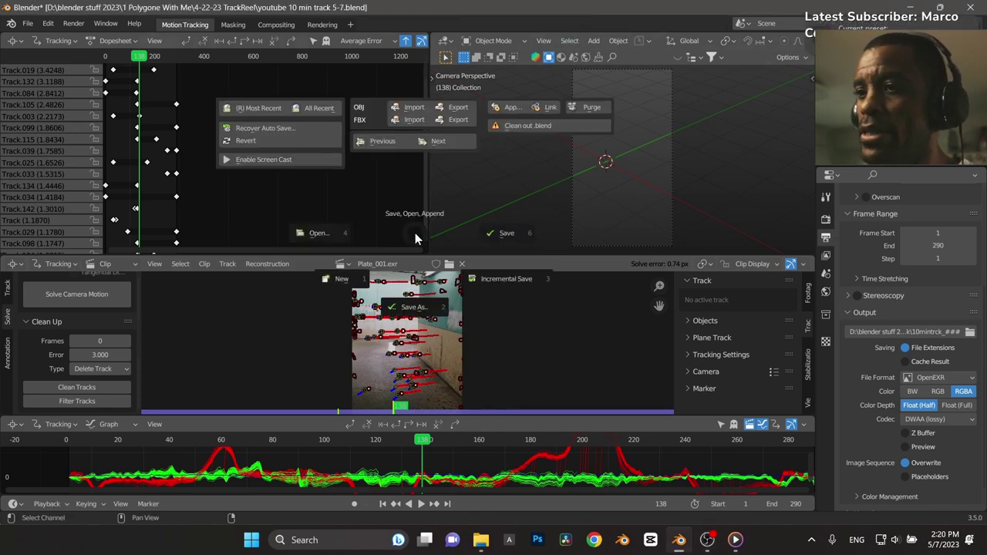
{"action": "left_click", "coordinate": [514, 283]}
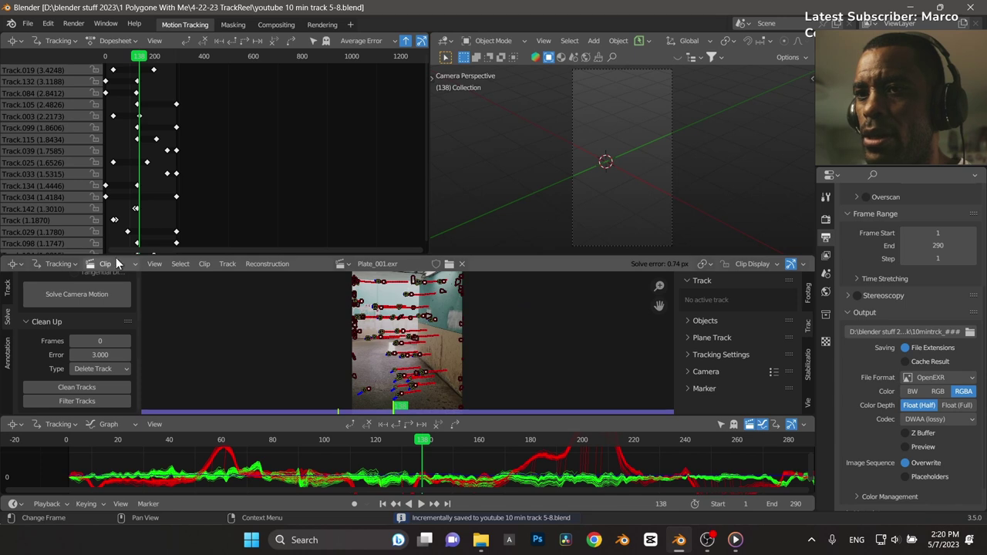
{"action": "mouse_move", "coordinate": [293, 247]}
{"action": "middle_mouse_down"}
{"action": "mouse_move", "coordinate": [324, 149]}
{"action": "mouse_move", "coordinate": [301, 259]}
{"action": "middle_mouse_up"}
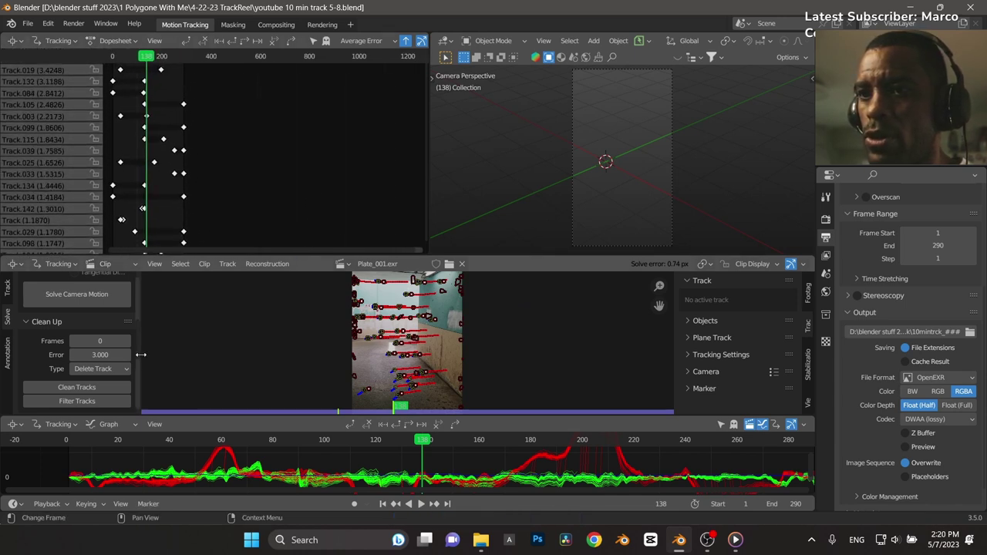
Clean tracks above error 2, re-solve the camera to 0.36 px, and save.
{"action": "left_click", "coordinate": [74, 355]}
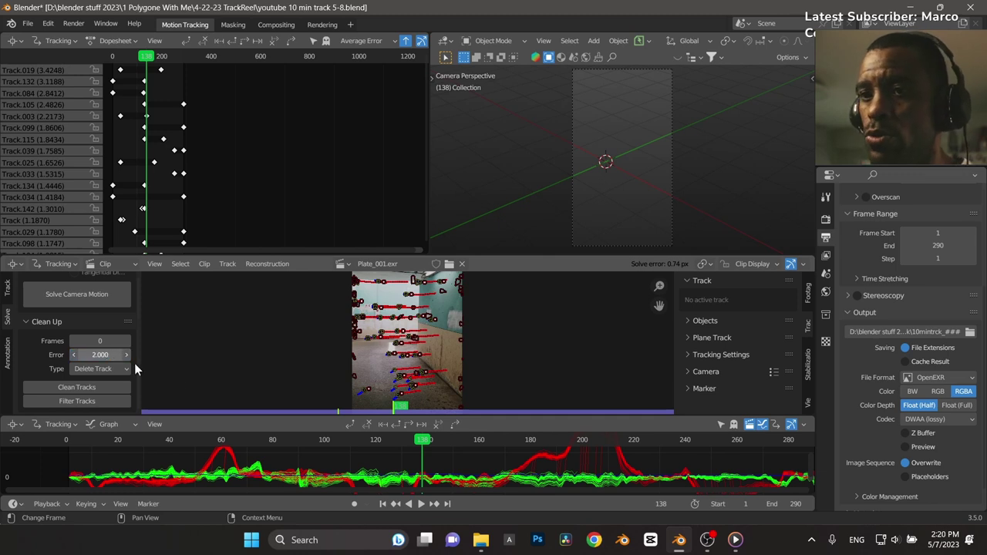
{"action": "left_click", "coordinate": [84, 388]}
{"action": "left_click", "coordinate": [80, 285]}
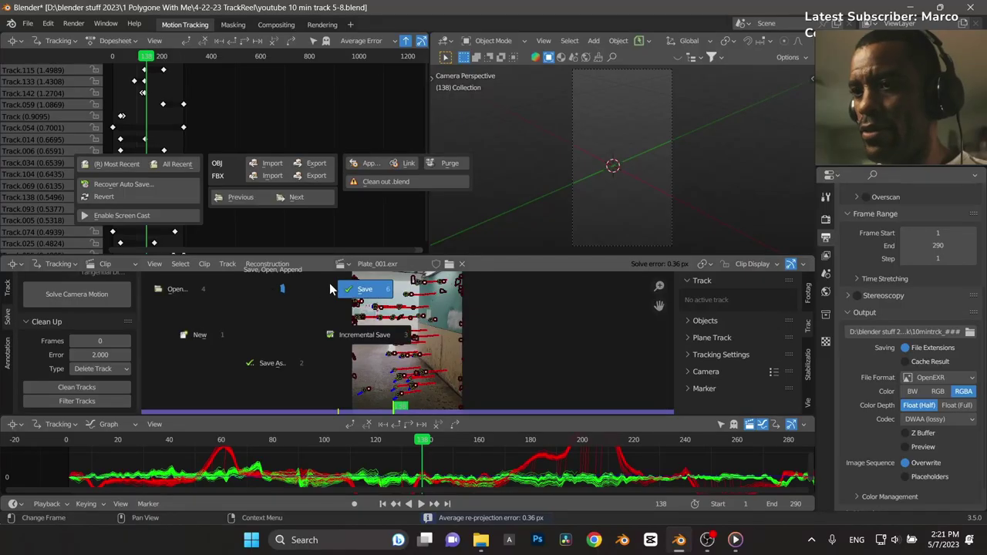
{"action": "key", "text": "ctrl+s"}
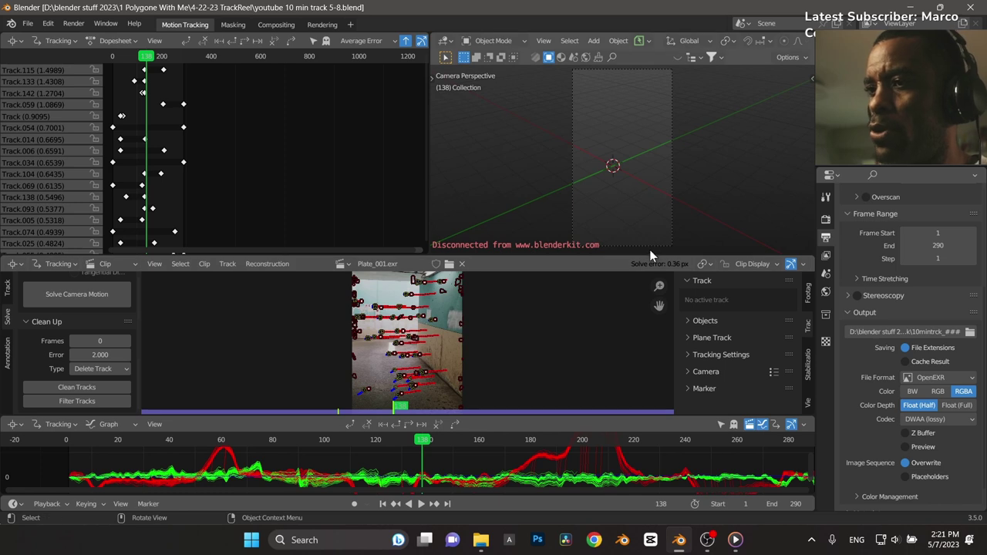
{"action": "left_click_drag", "start_coordinate": [647, 255], "coordinate": [637, 237]}
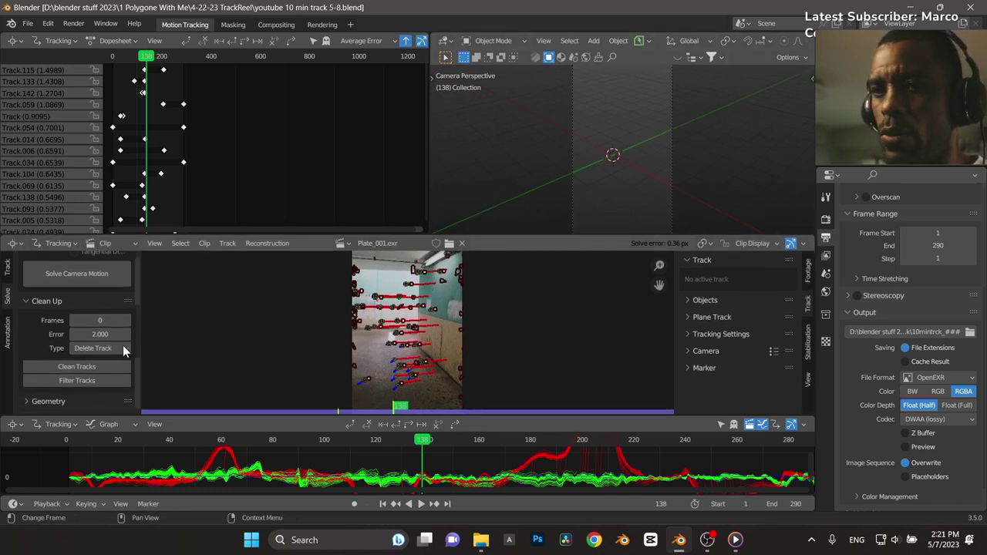
In the Solve tab's Scene Setup, use Set as Background, then Setup Tracking Scene.
{"action": "scroll", "coordinate": [21, 304], "scroll_direction": "up", "scroll_amount": 5}
{"action": "left_click", "coordinate": [6, 286]}
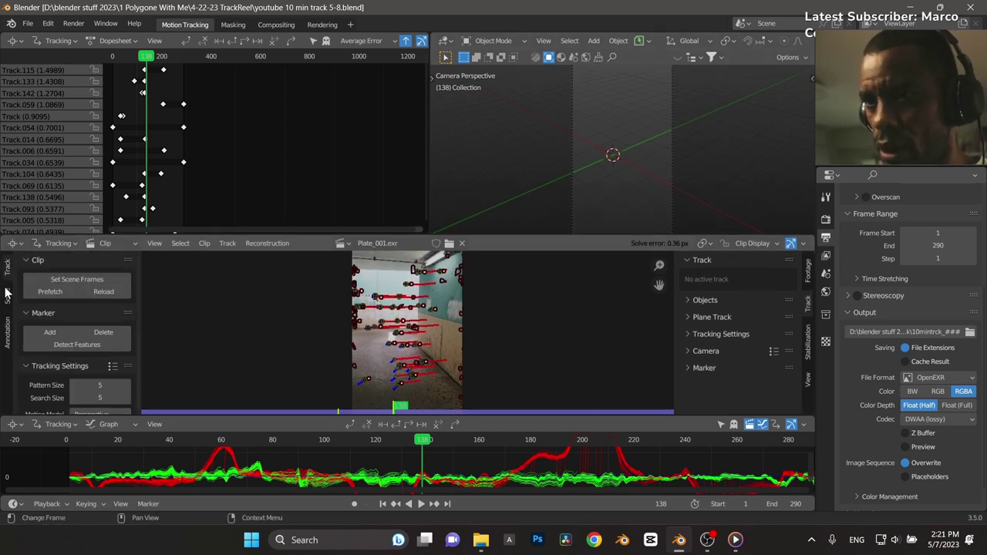
{"action": "left_click", "coordinate": [6, 293]}
{"action": "left_click", "coordinate": [6, 296]}
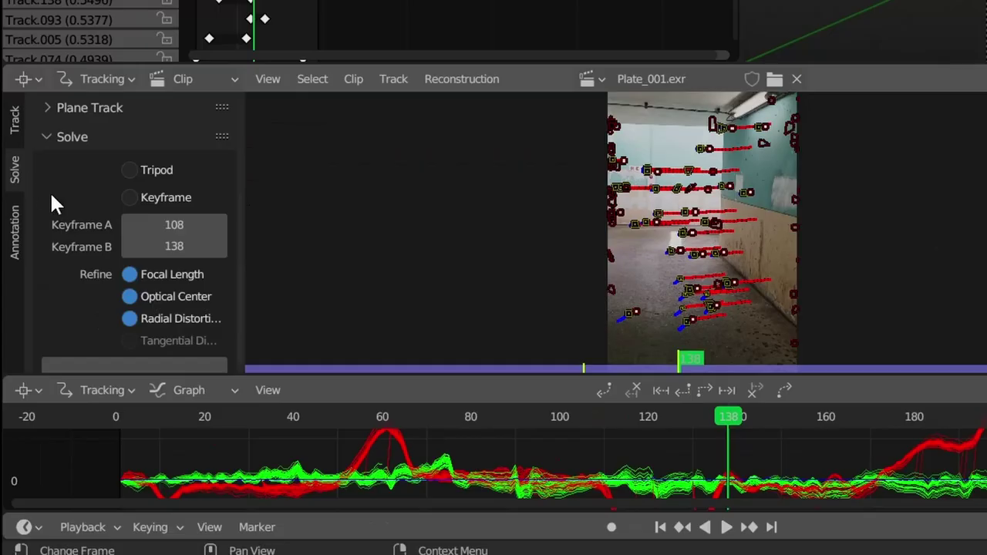
{"action": "scroll", "coordinate": [69, 344], "scroll_direction": "down", "scroll_amount": 2}
{"action": "scroll", "coordinate": [69, 345], "scroll_direction": "down", "scroll_amount": 2}
{"action": "scroll", "coordinate": [67, 346], "scroll_direction": "down", "scroll_amount": 3}
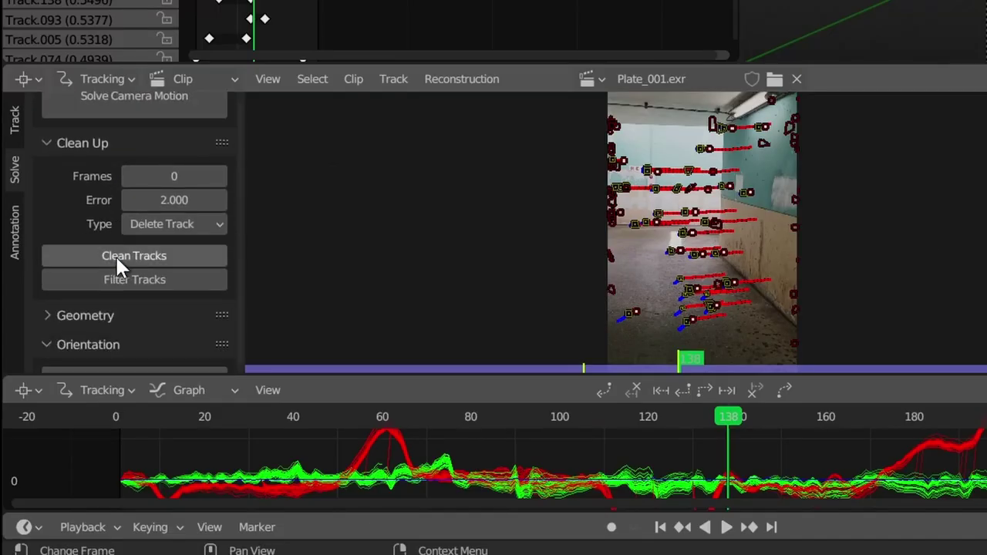
{"action": "scroll", "coordinate": [90, 299], "scroll_direction": "down", "scroll_amount": 2}
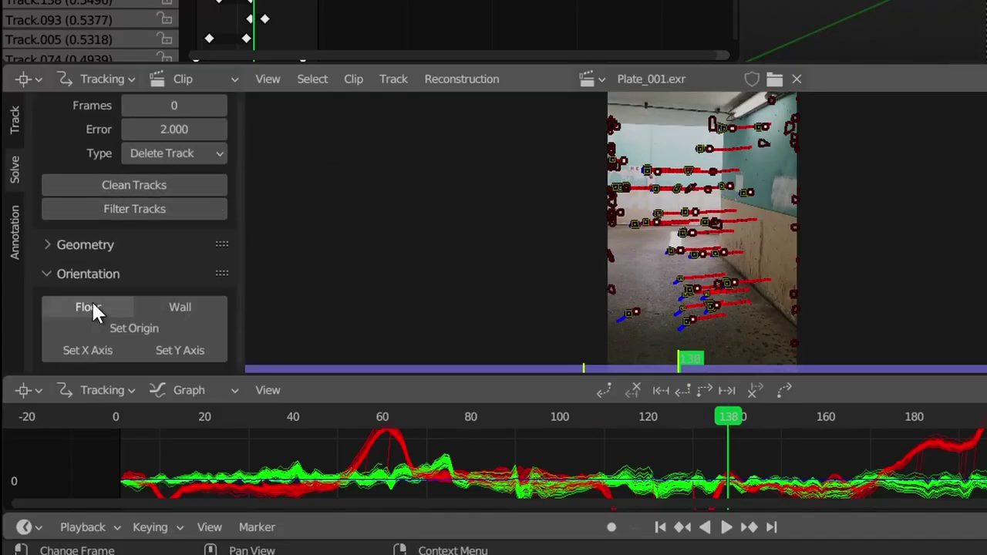
{"action": "scroll", "coordinate": [81, 271], "scroll_direction": "down", "scroll_amount": 2}
{"action": "scroll", "coordinate": [86, 292], "scroll_direction": "down", "scroll_amount": 2}
{"action": "scroll", "coordinate": [88, 292], "scroll_direction": "down", "scroll_amount": 1}
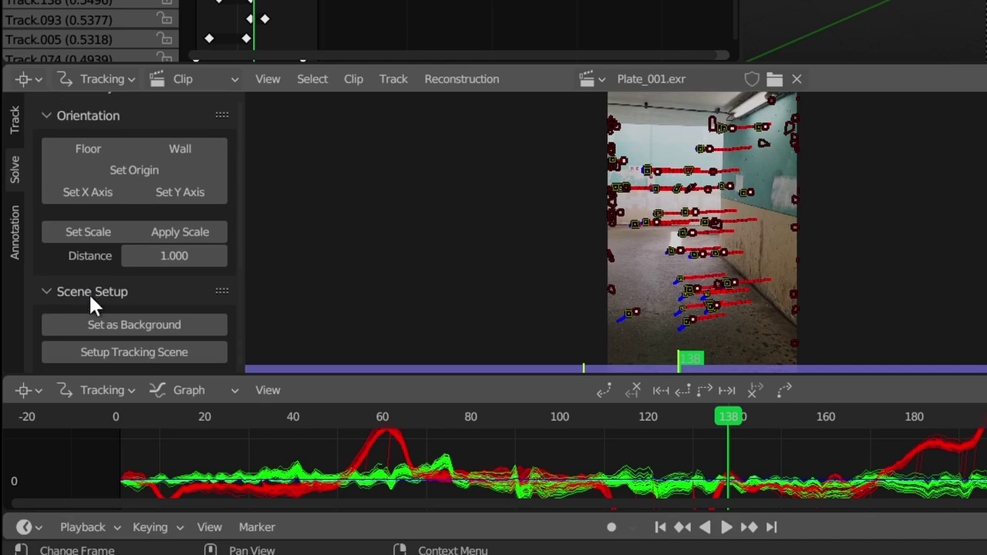
{"action": "left_click", "coordinate": [153, 325]}
{"action": "left_click", "coordinate": [89, 405]}
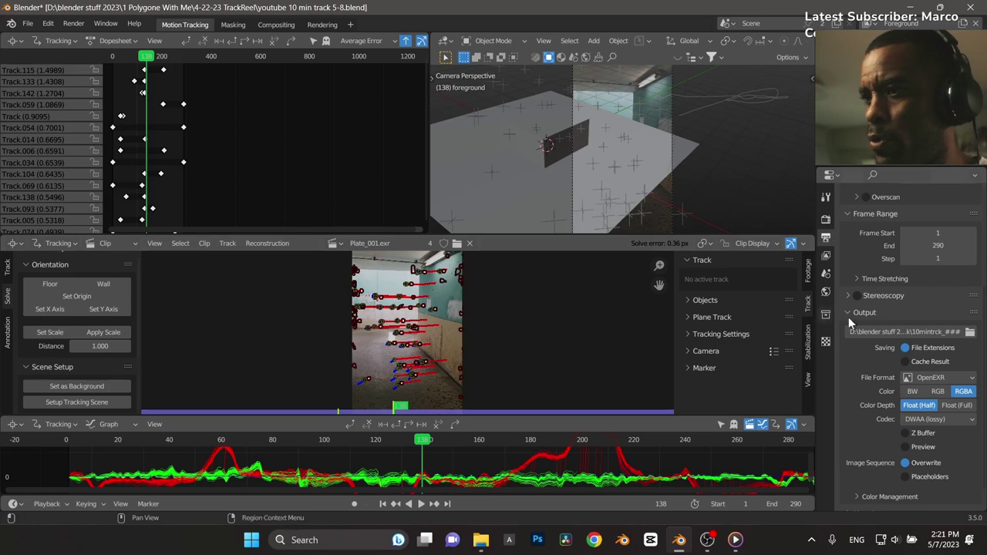
Build footage proxies with Undistorted 50% enabled and Original 25% disabled.
{"action": "left_click", "coordinate": [805, 271]}
{"action": "left_click", "coordinate": [743, 139]}
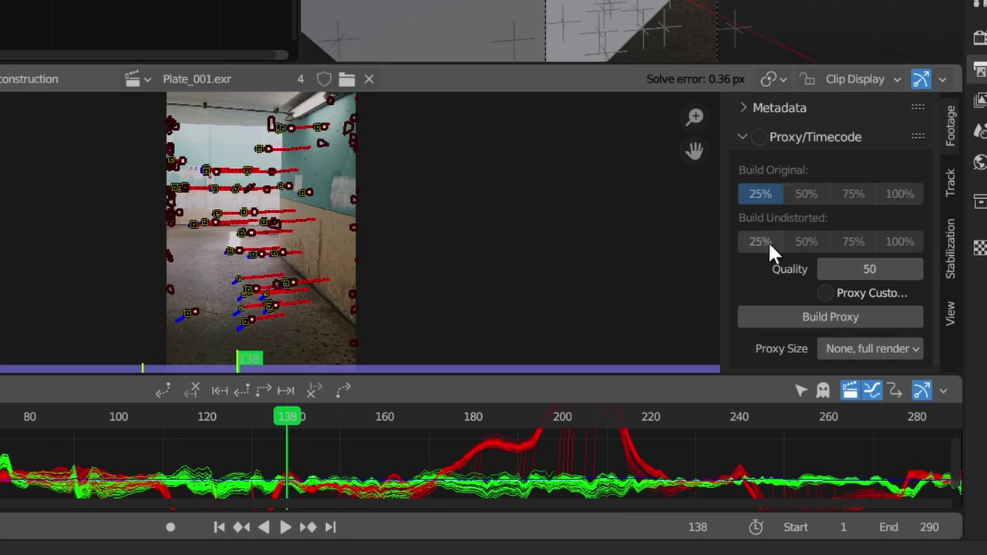
{"action": "left_click", "coordinate": [808, 243]}
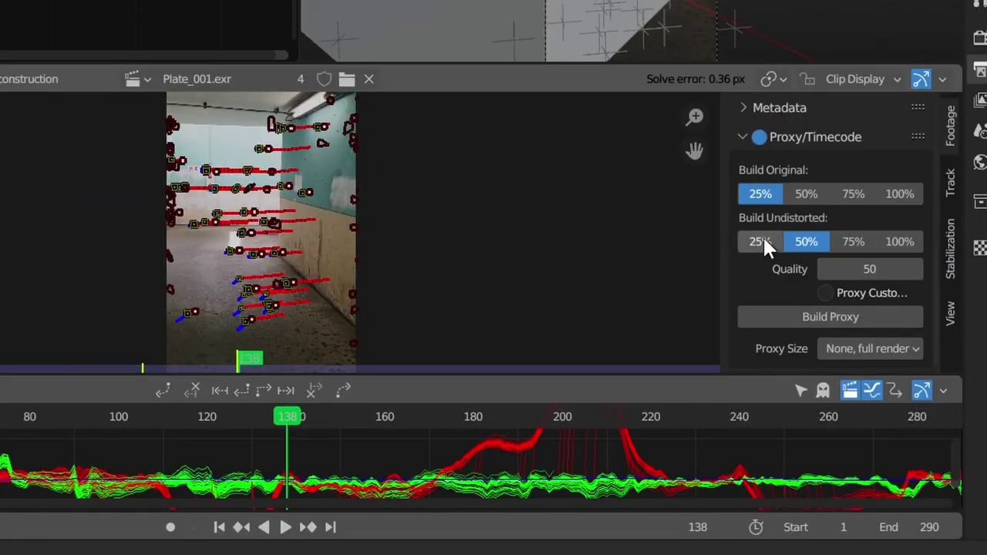
{"action": "scroll", "coordinate": [776, 305], "scroll_direction": "down", "scroll_amount": 1}
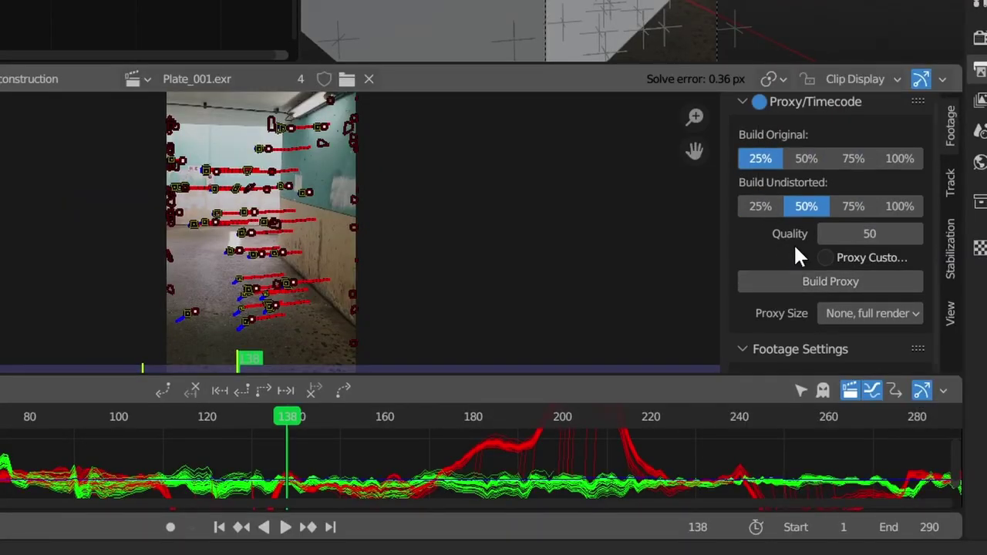
{"action": "left_click", "coordinate": [772, 156]}
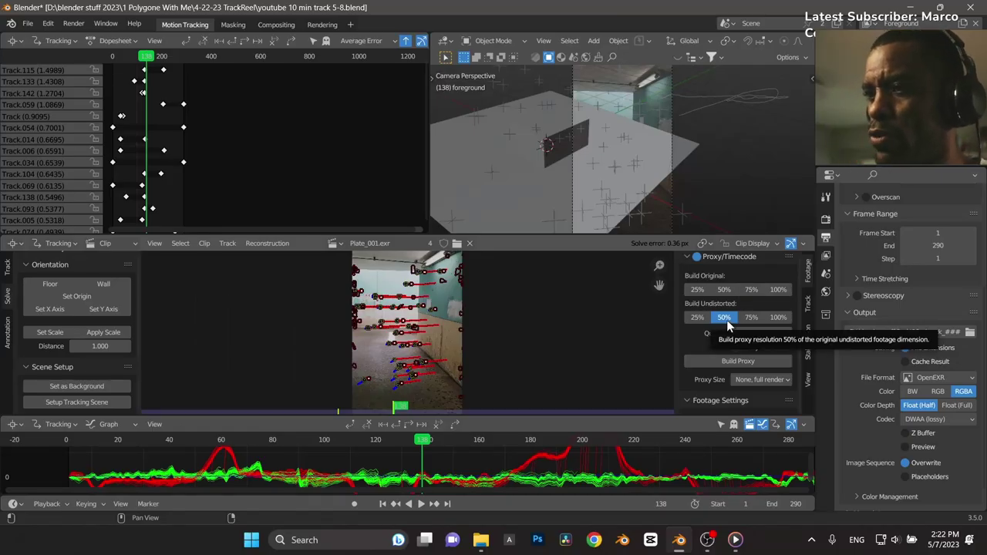
{"action": "left_click", "coordinate": [722, 363]}
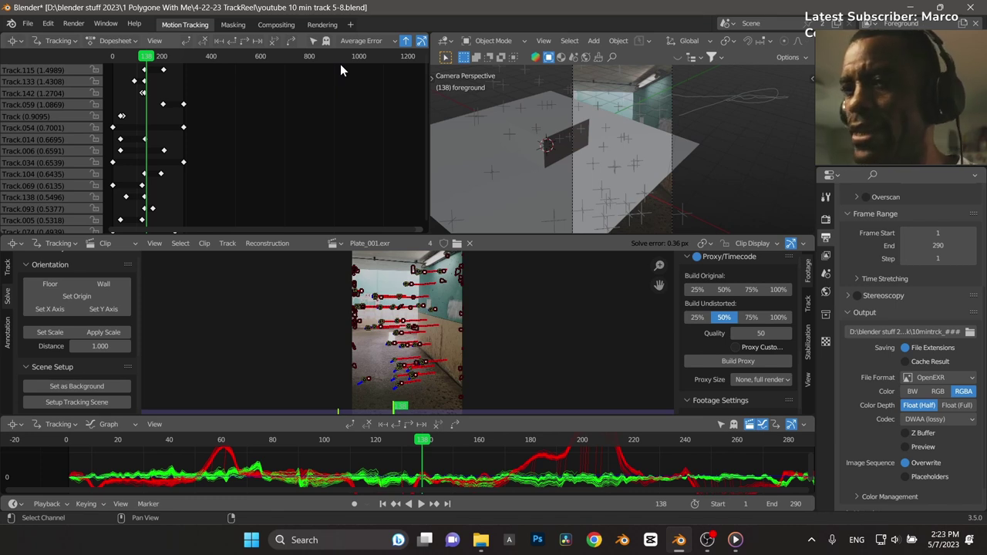
Add a Layout workspace and join its left area into one large 3D view.
{"action": "left_click", "coordinate": [350, 23]}
{"action": "mouse_move", "coordinate": [290, 48]}
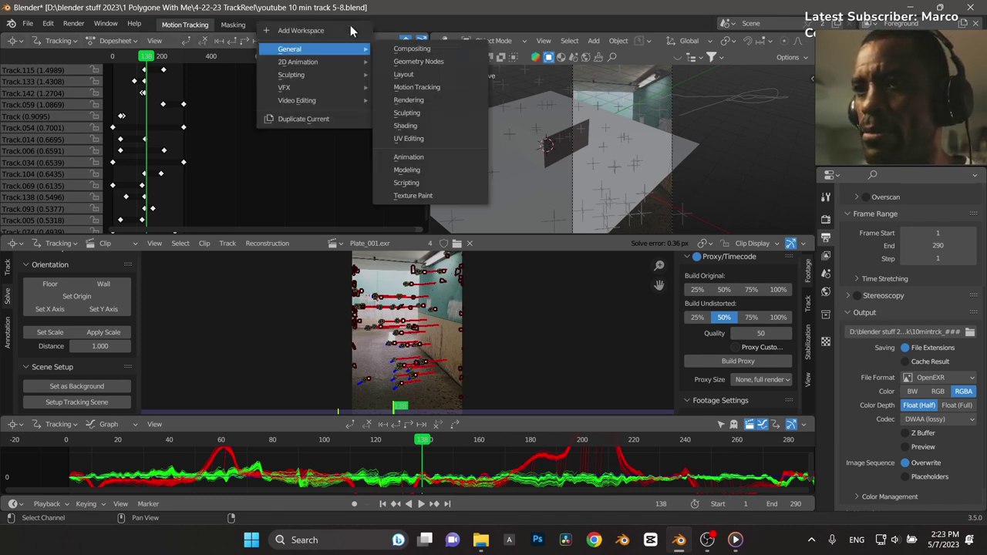
{"action": "left_click", "coordinate": [419, 68]}
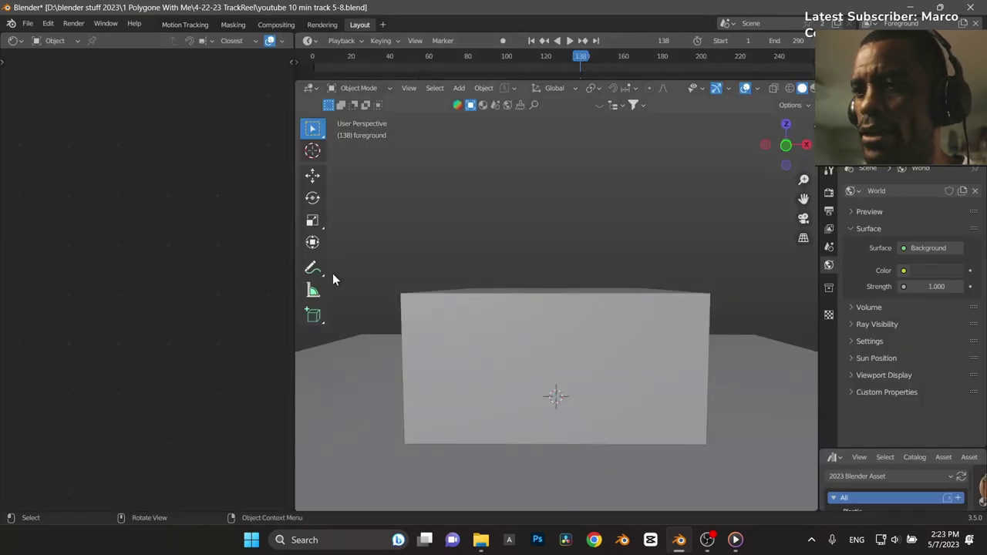
{"action": "scroll", "coordinate": [491, 291], "scroll_direction": "down", "scroll_amount": 3}
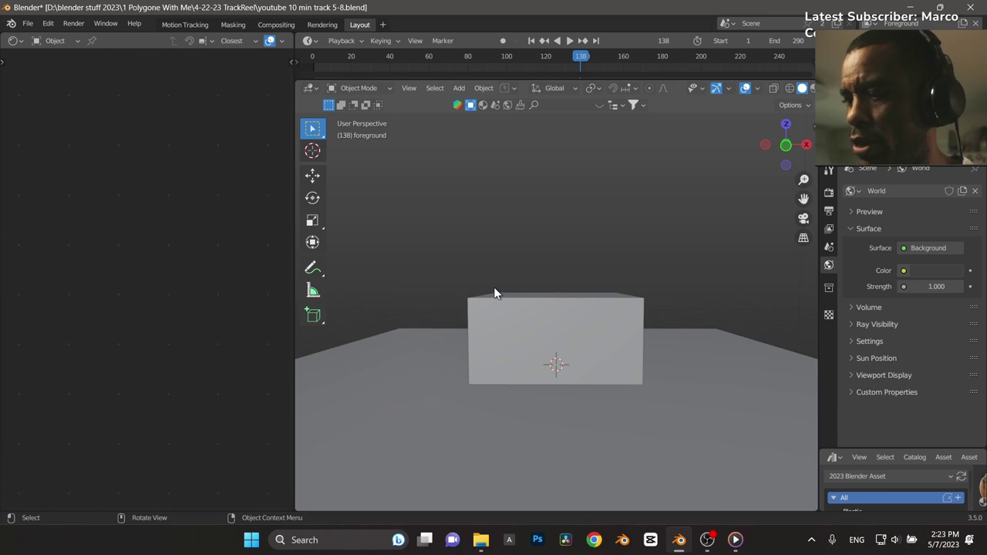
{"action": "right_click", "coordinate": [295, 375]}
{"action": "left_click", "coordinate": [295, 407]}
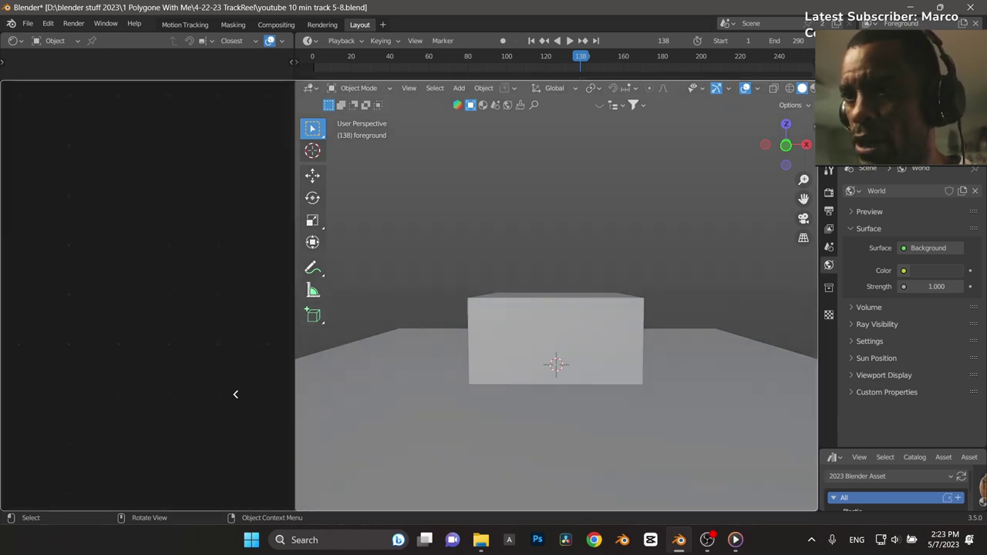
{"action": "left_click", "coordinate": [223, 391]}
Look through the tracked camera and play the shot back.
{"action": "scroll", "coordinate": [488, 305], "scroll_direction": "down", "scroll_amount": 2}
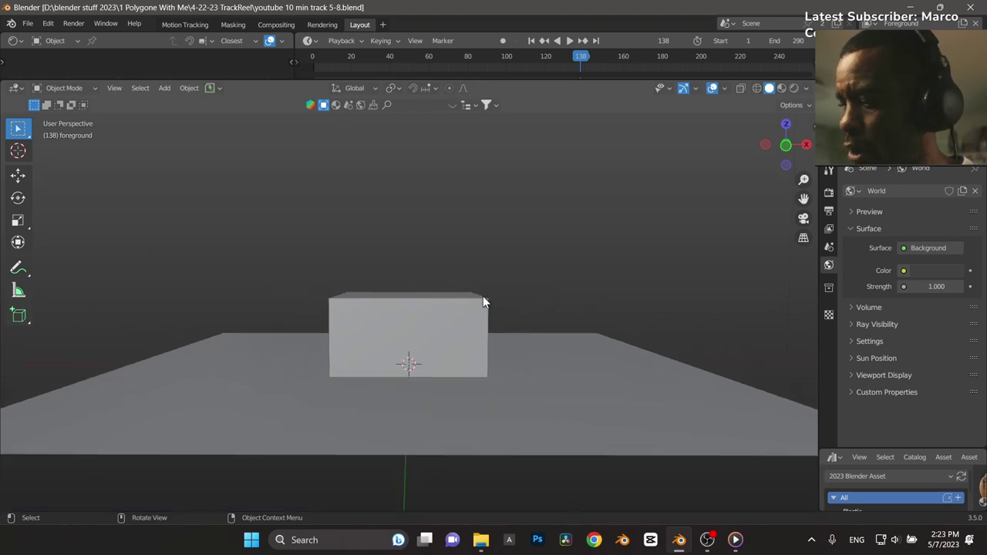
{"action": "key", "text": "KP_0"}
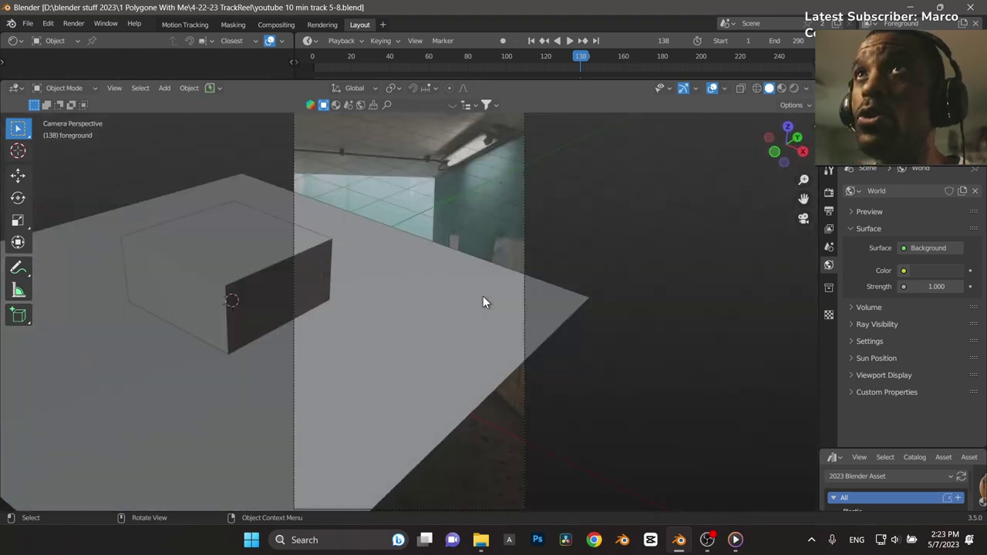
{"action": "key", "text": "space"}
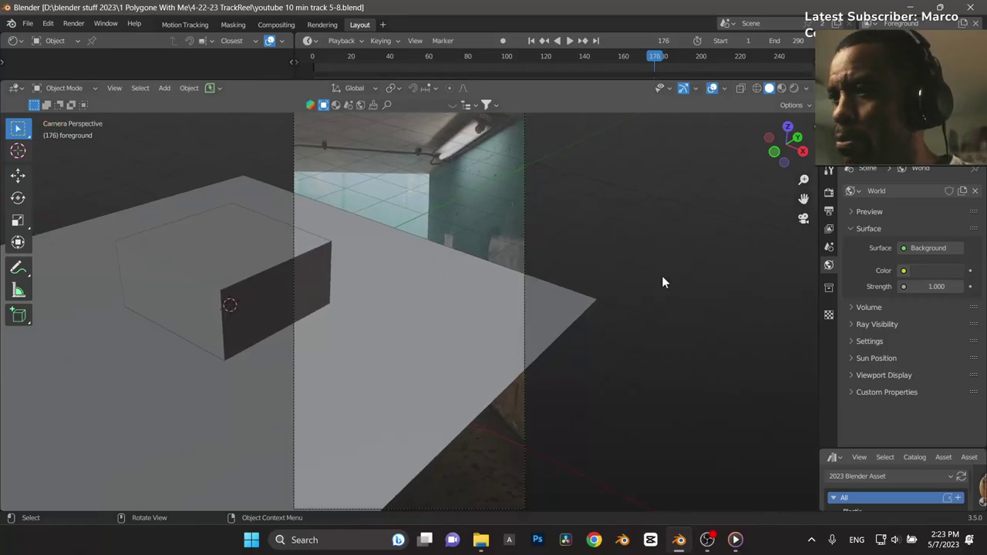
Set the camera's background image to display the footage with 50% proxies.
{"action": "left_click", "coordinate": [848, 77]}
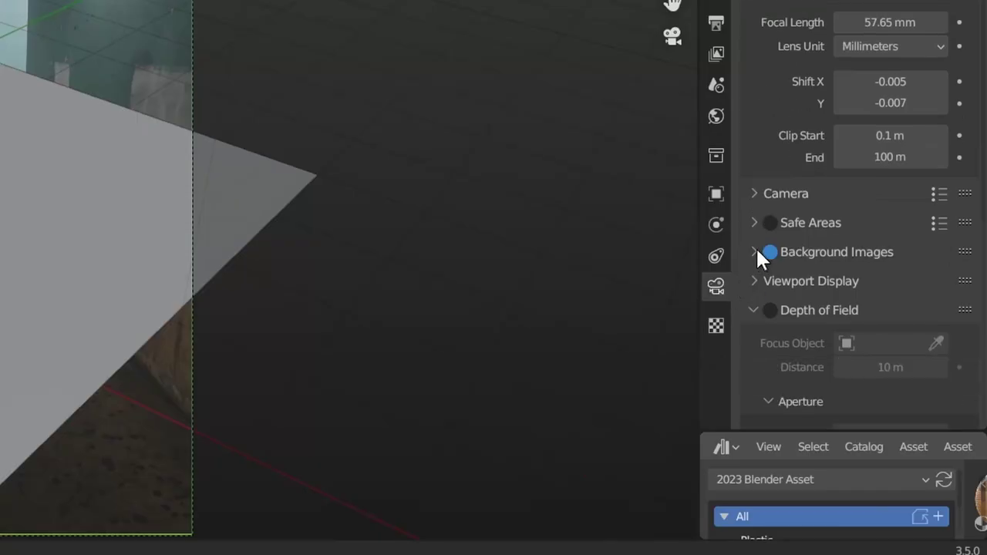
{"action": "left_click", "coordinate": [757, 249]}
{"action": "scroll", "coordinate": [754, 273], "scroll_direction": "down", "scroll_amount": 5}
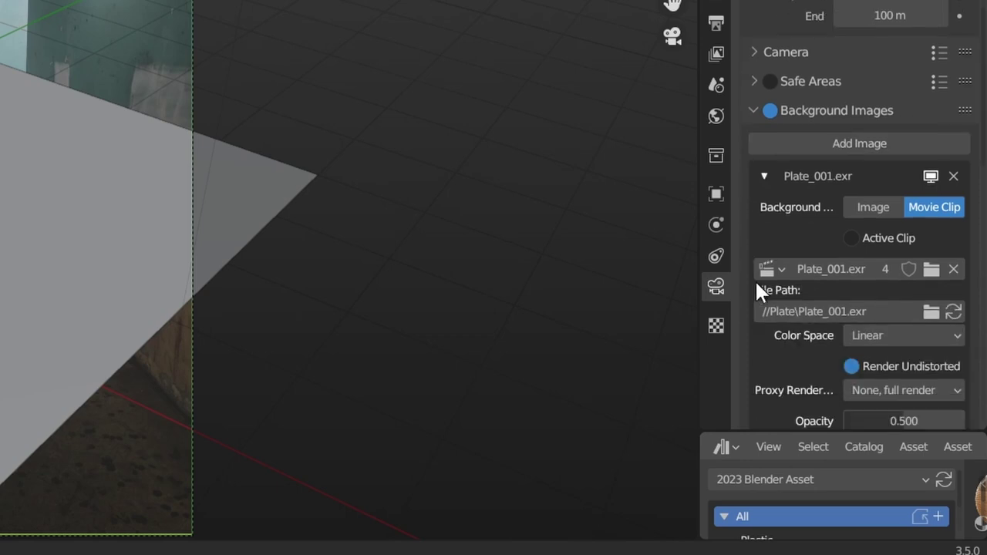
{"action": "scroll", "coordinate": [757, 292], "scroll_direction": "down", "scroll_amount": 5}
{"action": "scroll", "coordinate": [757, 291], "scroll_direction": "down", "scroll_amount": 4}
{"action": "scroll", "coordinate": [757, 291], "scroll_direction": "down", "scroll_amount": 4}
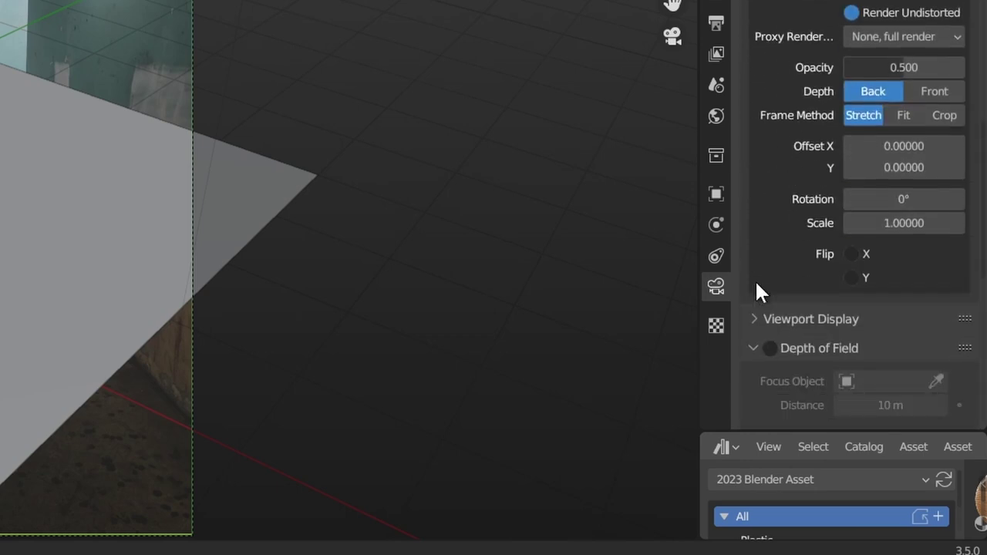
{"action": "scroll", "coordinate": [756, 281], "scroll_direction": "down", "scroll_amount": 3}
{"action": "scroll", "coordinate": [759, 287], "scroll_direction": "up", "scroll_amount": 4}
{"action": "scroll", "coordinate": [762, 291], "scroll_direction": "up", "scroll_amount": 1}
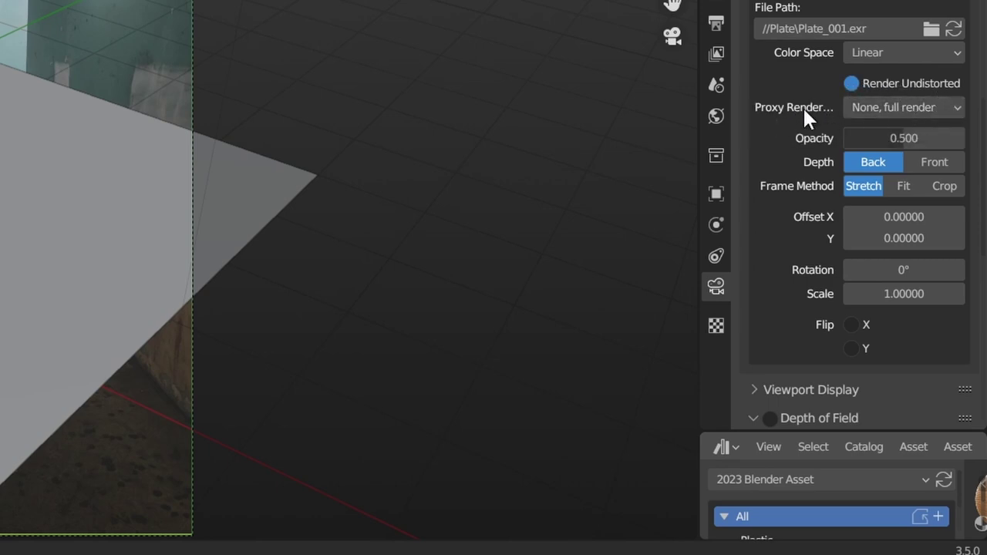
{"action": "left_click", "coordinate": [900, 110]}
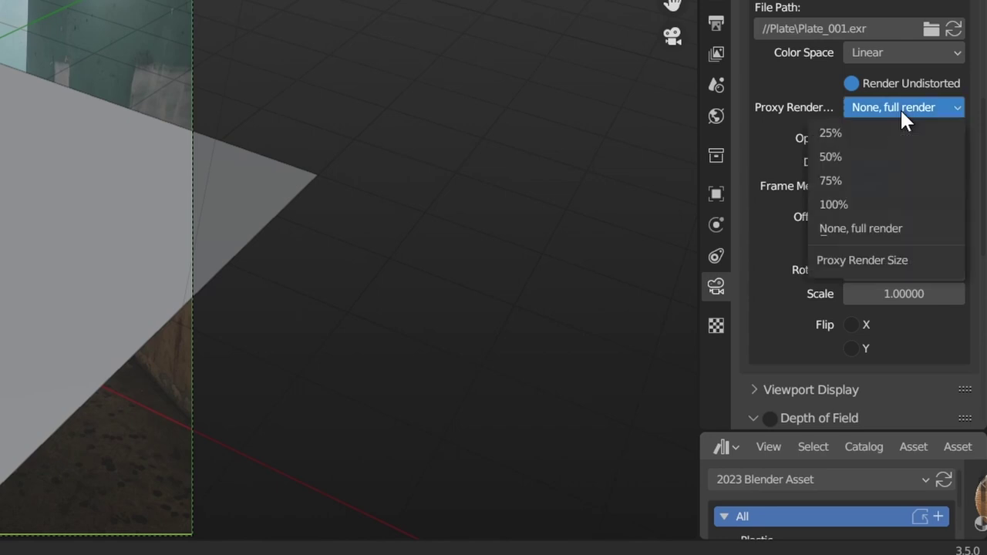
{"action": "left_click", "coordinate": [886, 156]}
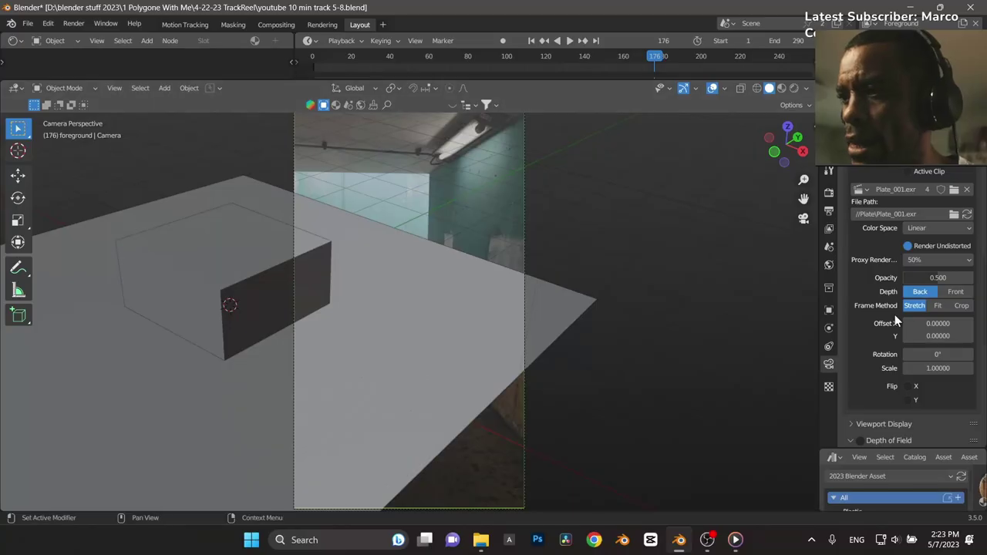
Make the background footage fully opaque, play to check, then return to Motion Tracking.
{"action": "left_click_drag", "start_coordinate": [929, 278], "coordinate": [970, 278]}
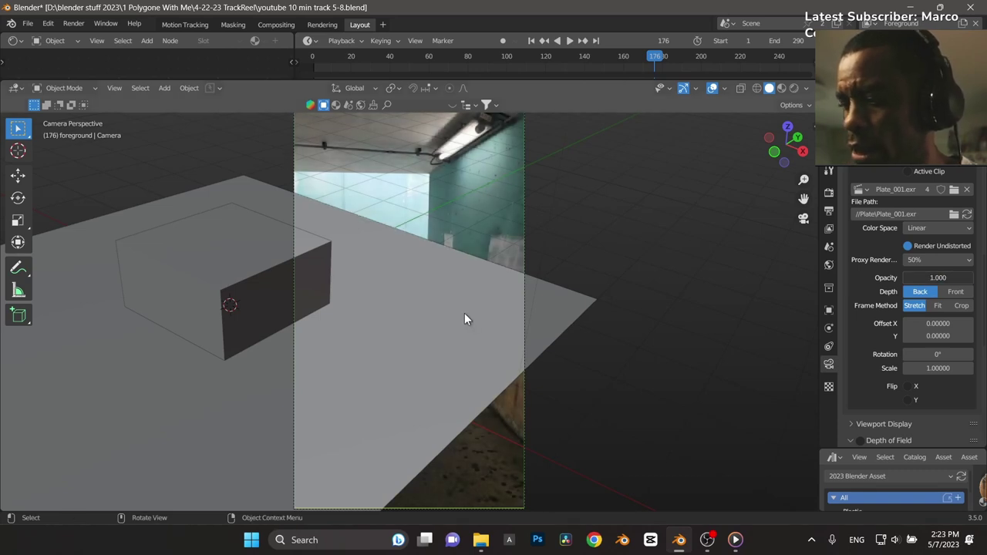
{"action": "key", "text": "space"}
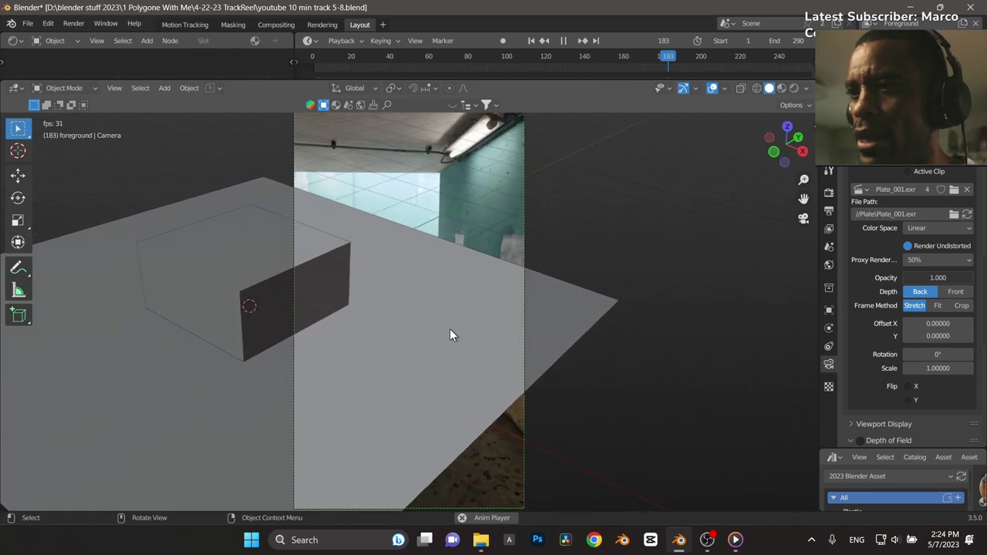
{"action": "key", "text": "space"}
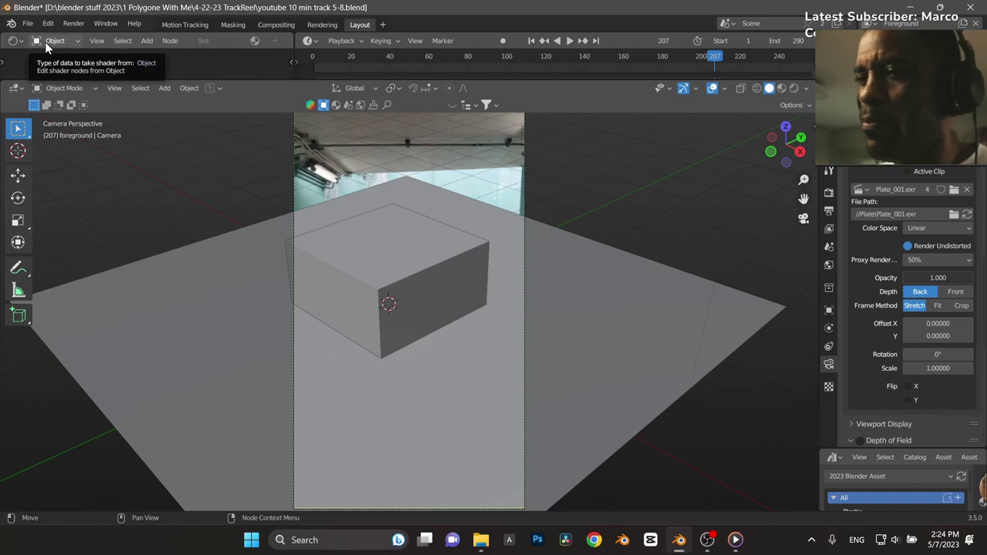
{"action": "left_click", "coordinate": [202, 25]}
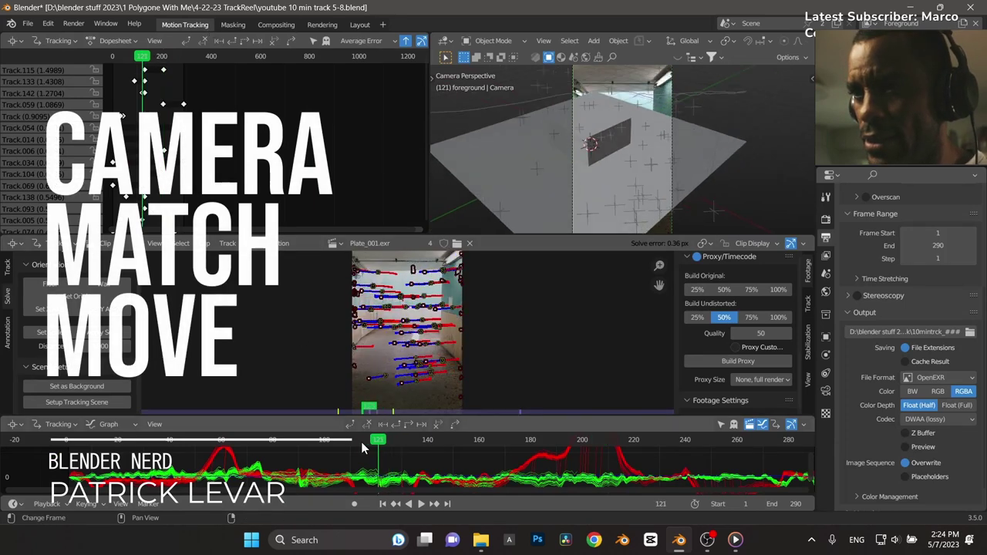
Set the scene origin from a track and define the floor from hallway floor tracks.
{"action": "left_click_drag", "start_coordinate": [391, 441], "coordinate": [165, 446]}
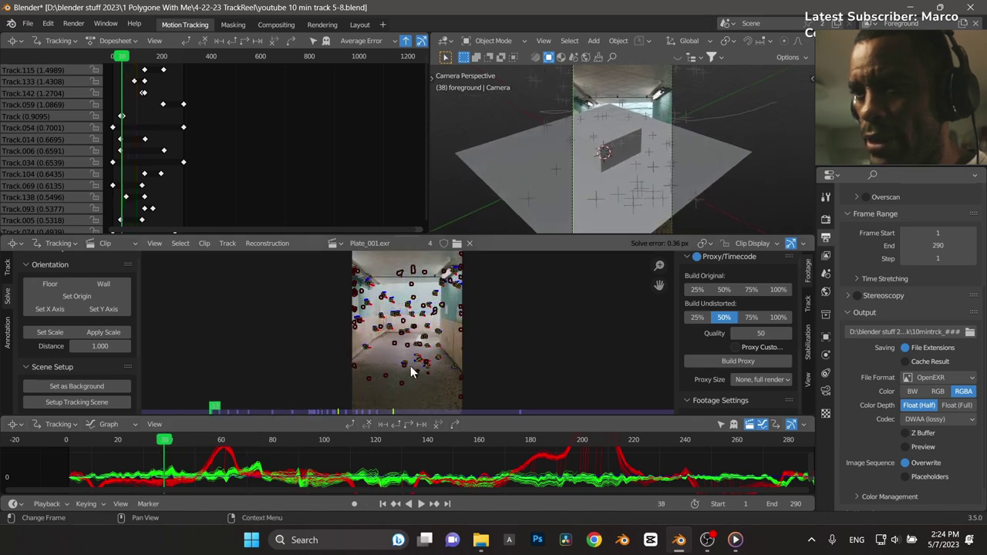
{"action": "scroll", "coordinate": [419, 371], "scroll_direction": "up", "scroll_amount": 1}
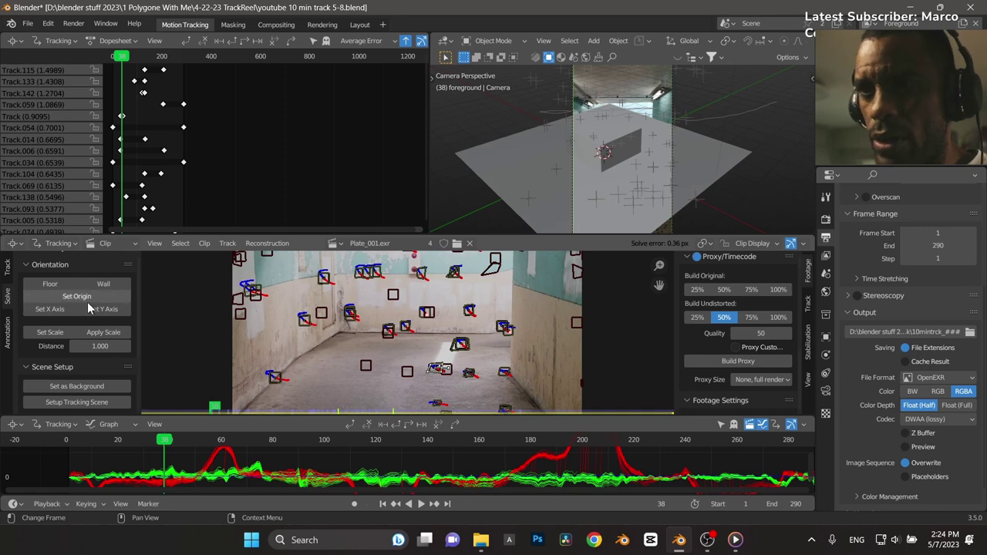
{"action": "left_click", "coordinate": [87, 299]}
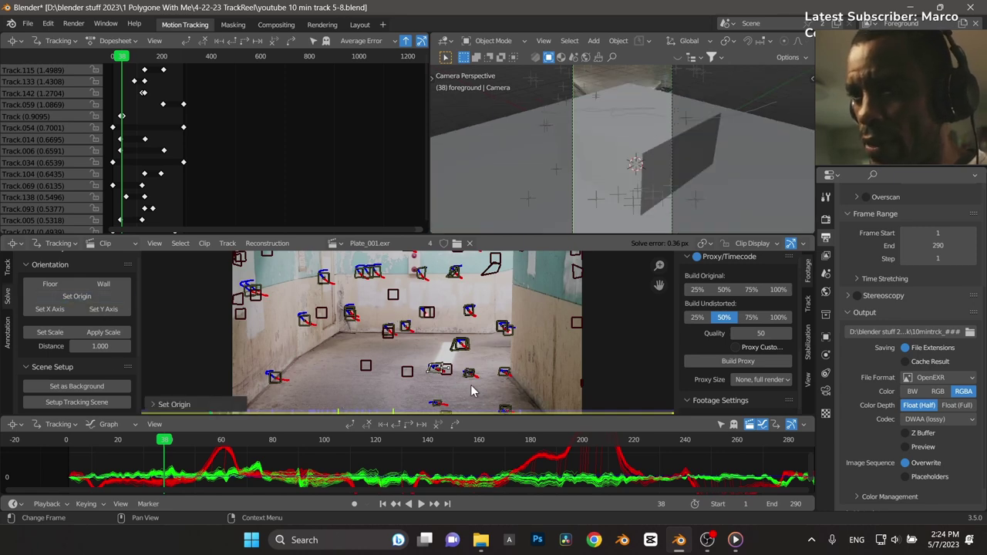
{"action": "scroll", "coordinate": [414, 369], "scroll_direction": "down", "scroll_amount": 1}
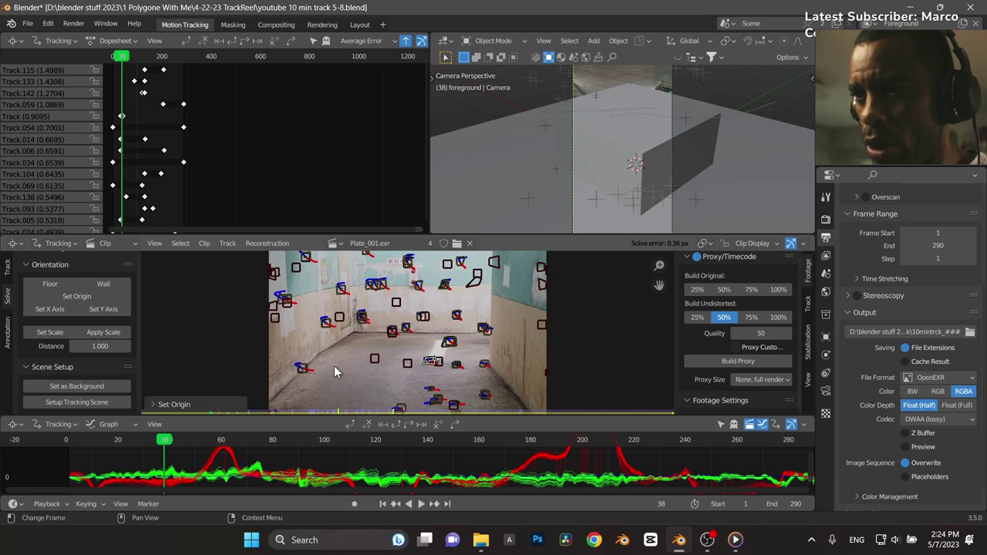
{"action": "left_click", "coordinate": [303, 369]}
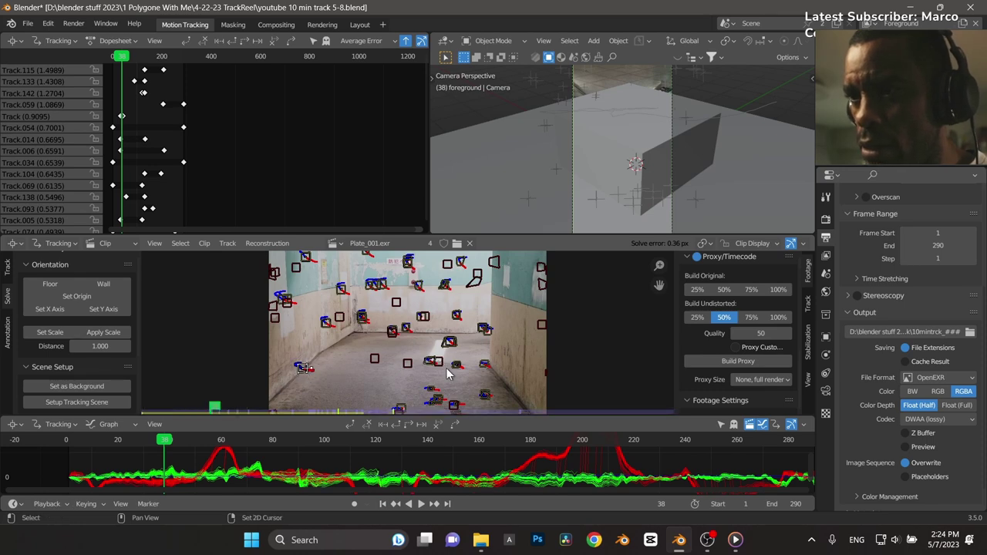
{"action": "scroll", "coordinate": [451, 401], "scroll_direction": "up", "scroll_amount": 3}
{"action": "scroll", "coordinate": [469, 384], "scroll_direction": "up", "scroll_amount": 1}
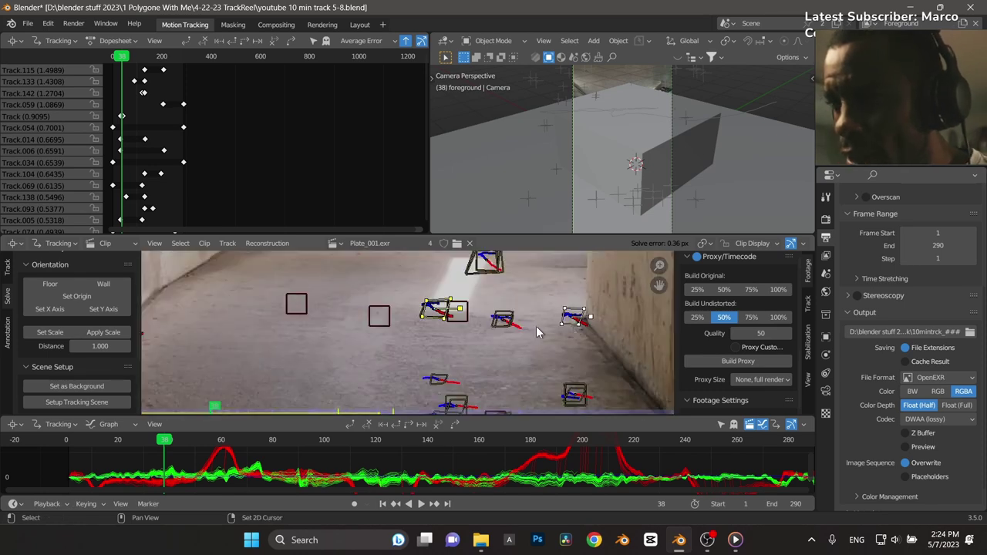
{"action": "scroll", "coordinate": [486, 331], "scroll_direction": "down", "scroll_amount": 2}
{"action": "scroll", "coordinate": [463, 327], "scroll_direction": "down", "scroll_amount": 1}
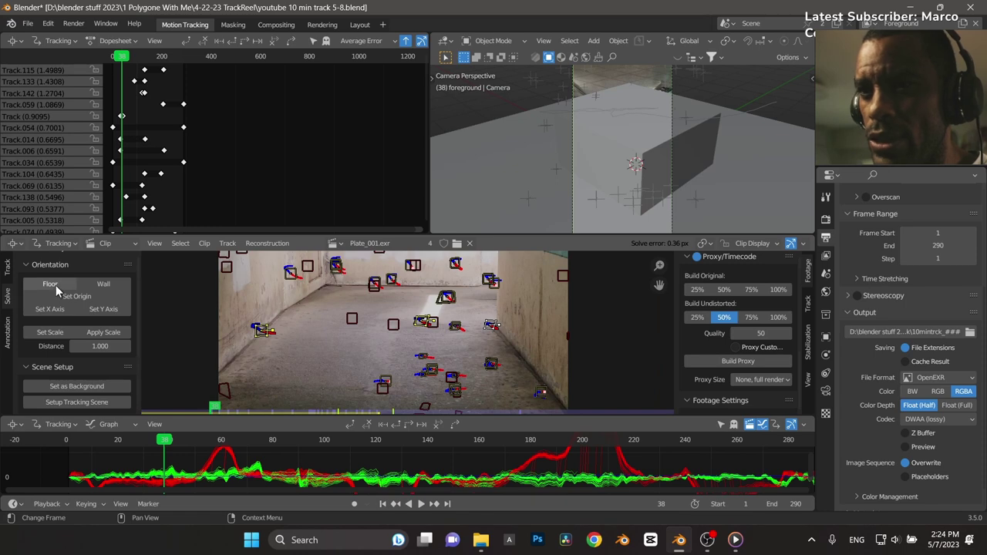
{"action": "left_click", "coordinate": [55, 286]}
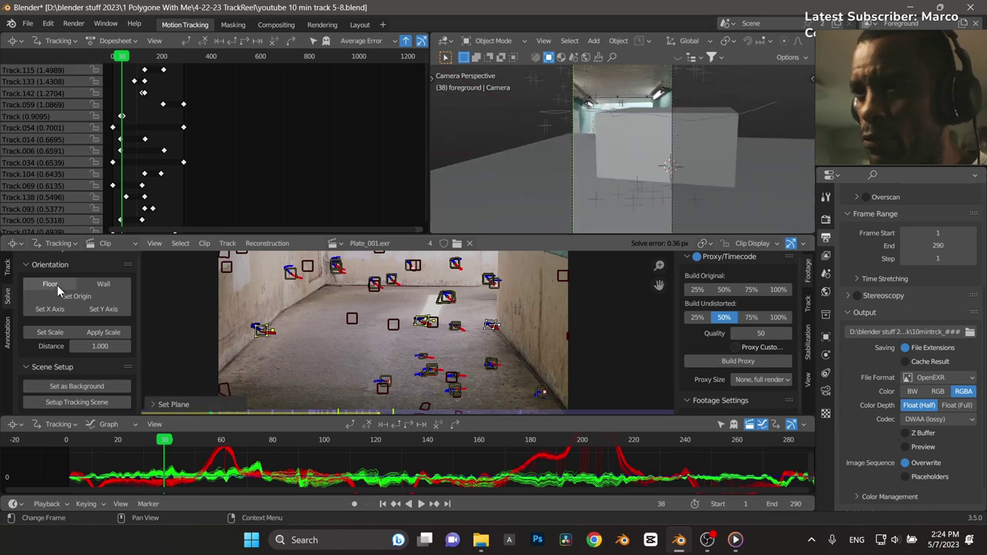
Play the reoriented solve in Layout, stopping at frame 128.
{"action": "scroll", "coordinate": [107, 283], "scroll_direction": "up", "scroll_amount": 2}
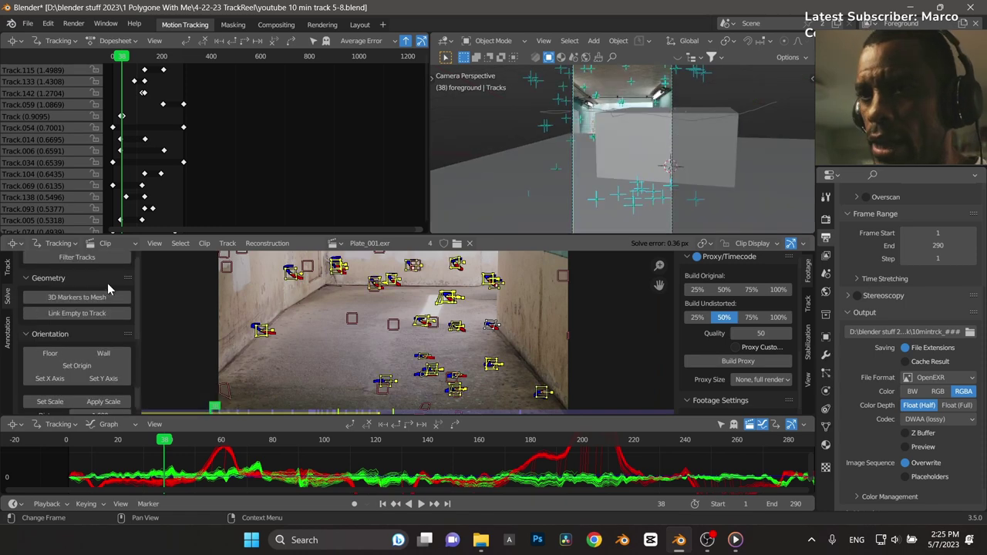
{"action": "left_click", "coordinate": [360, 24]}
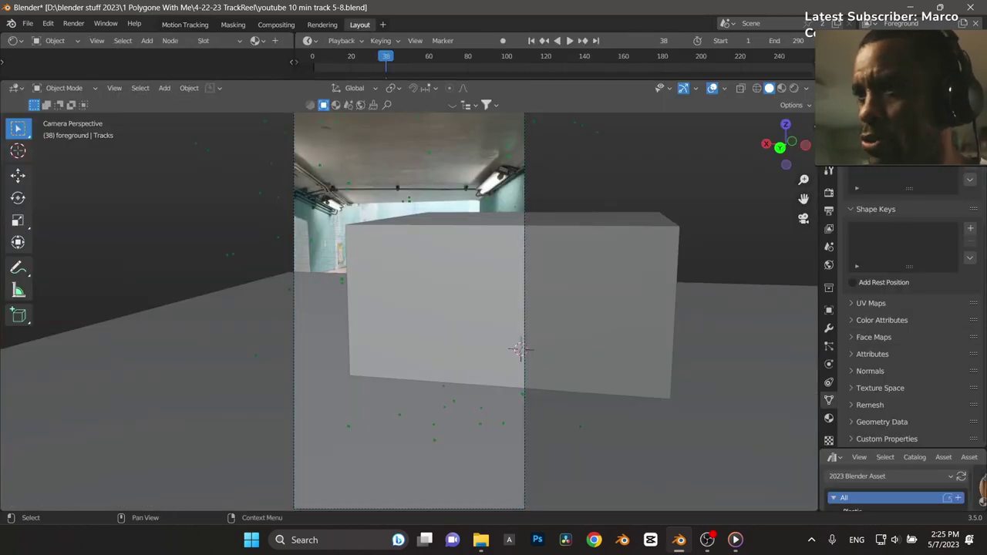
{"action": "key", "text": "space"}
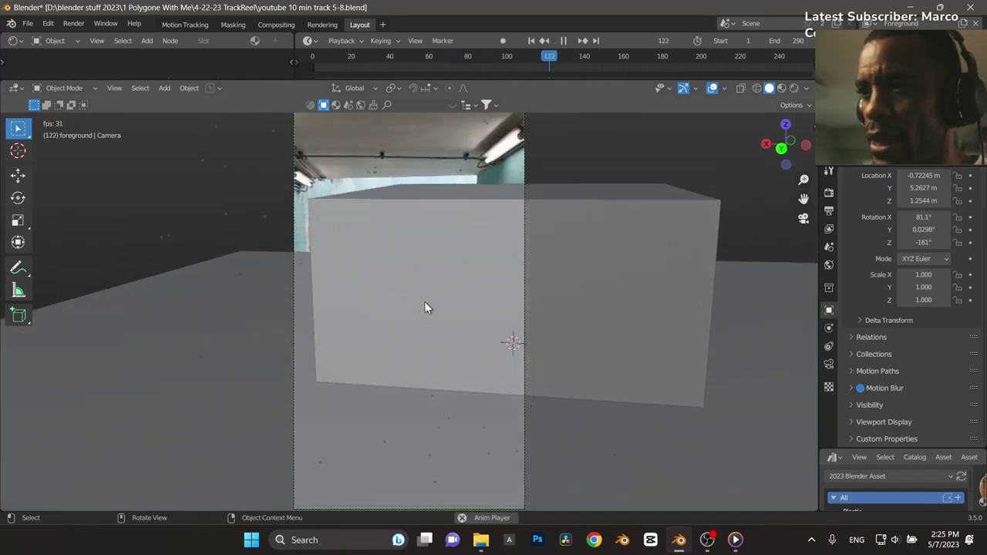
{"action": "key", "text": "space"}
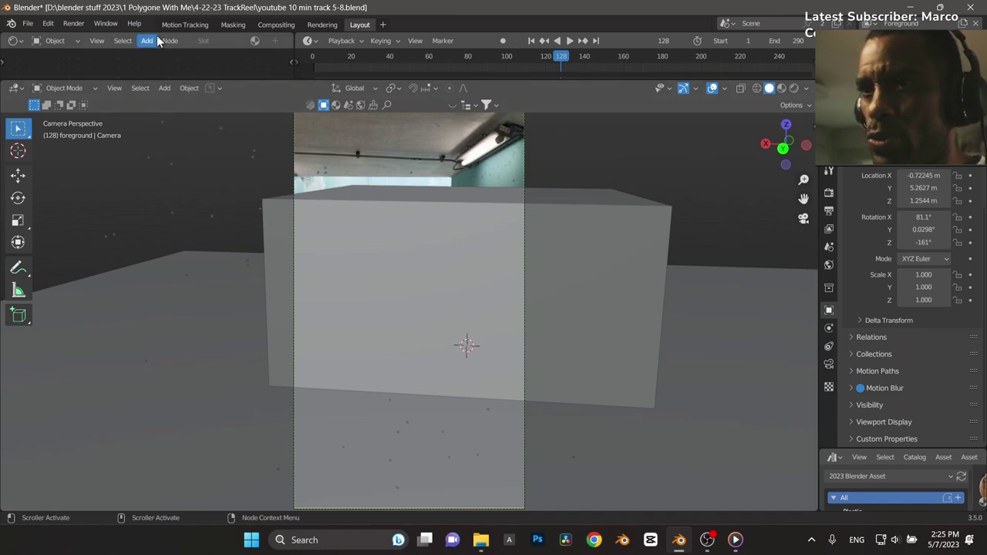
Back in Motion Tracking, set the scene scale from the selected tracks.
{"action": "left_click", "coordinate": [185, 25]}
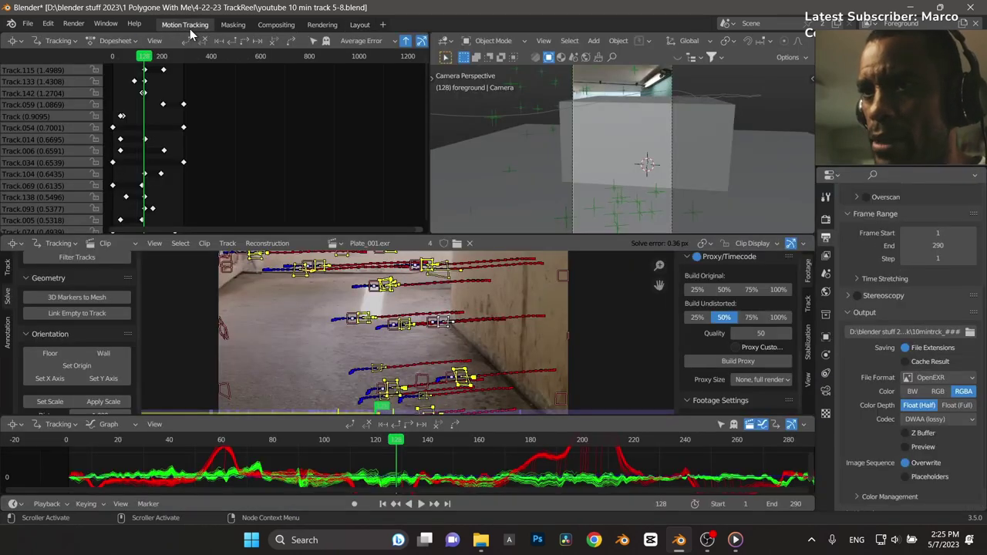
{"action": "left_click", "coordinate": [313, 348]}
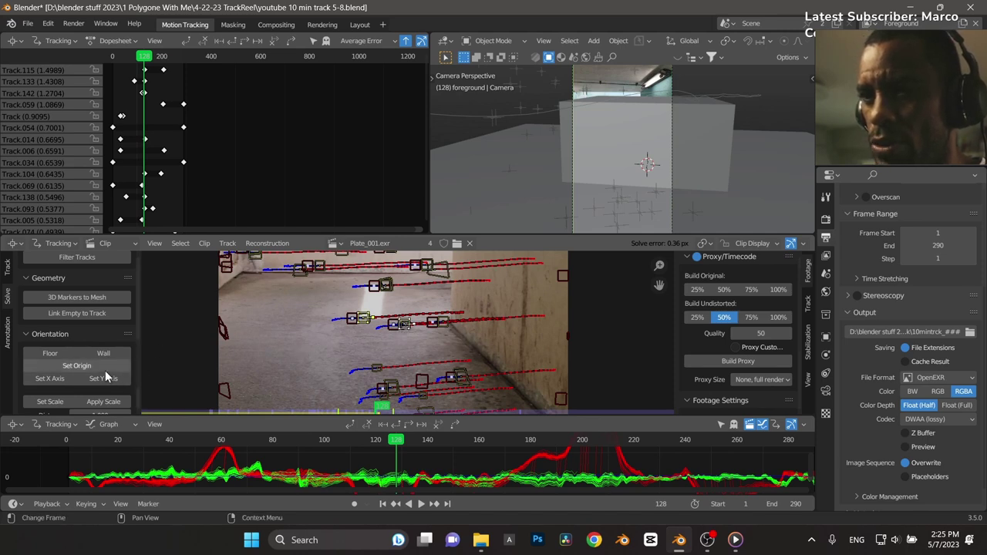
{"action": "scroll", "coordinate": [90, 372], "scroll_direction": "down", "scroll_amount": 1}
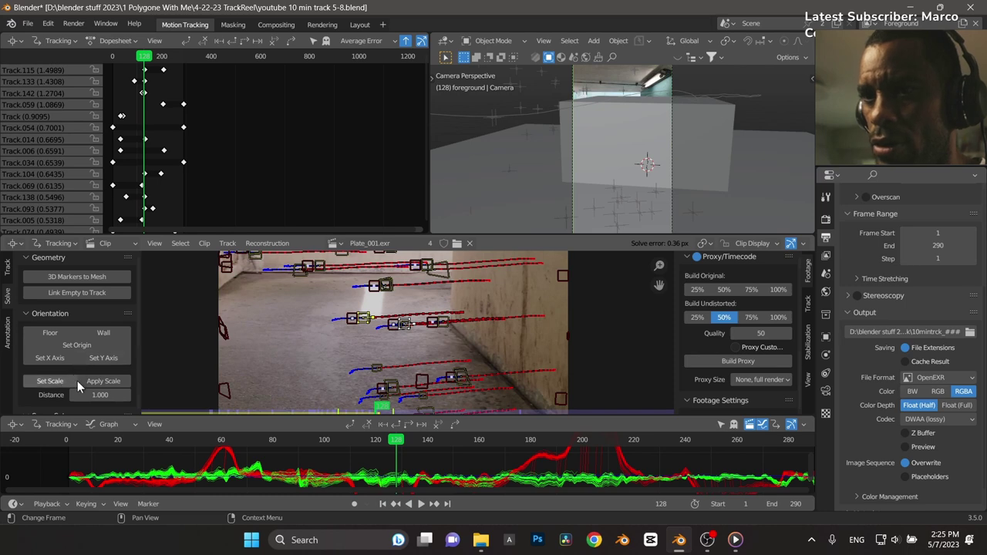
{"action": "left_click", "coordinate": [62, 387]}
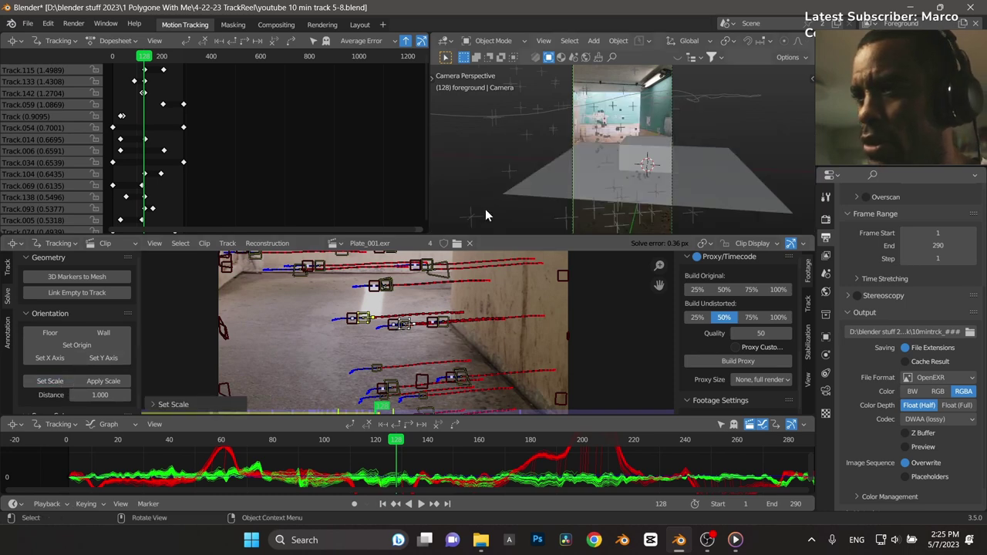
Play the rescaled solve in Layout and rewind to frame 1.
{"action": "left_click", "coordinate": [359, 24]}
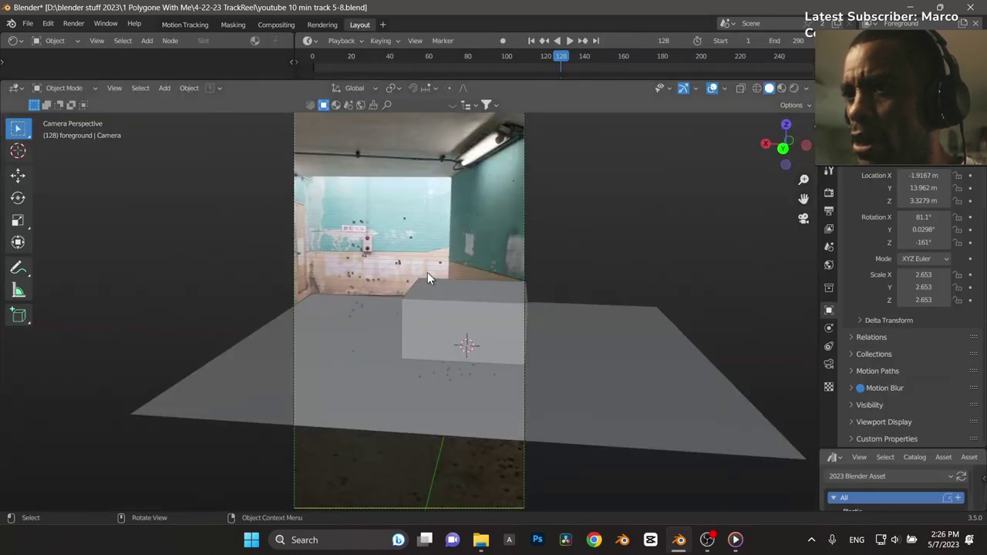
{"action": "key", "text": "space"}
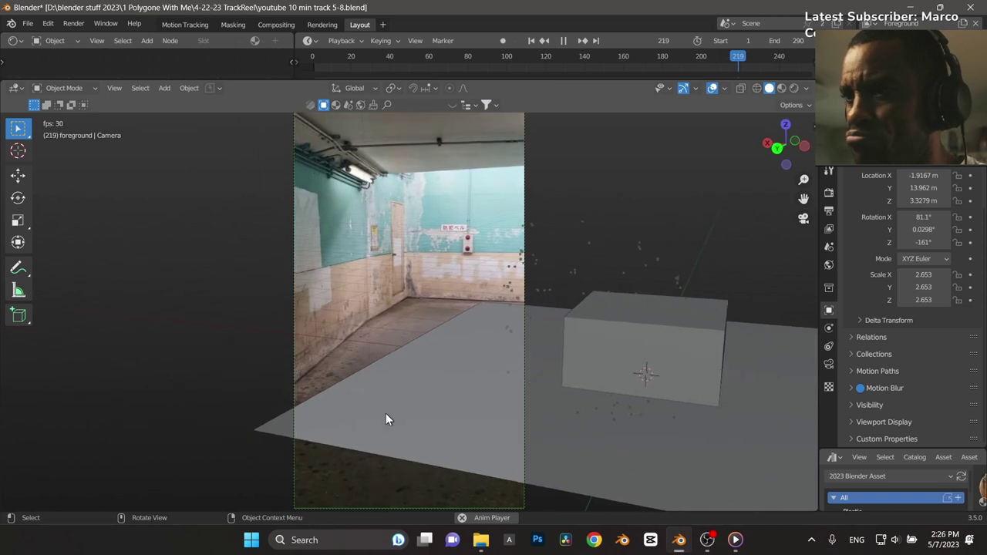
{"action": "key", "text": "space"}
{"action": "key", "text": "shift+Left"}
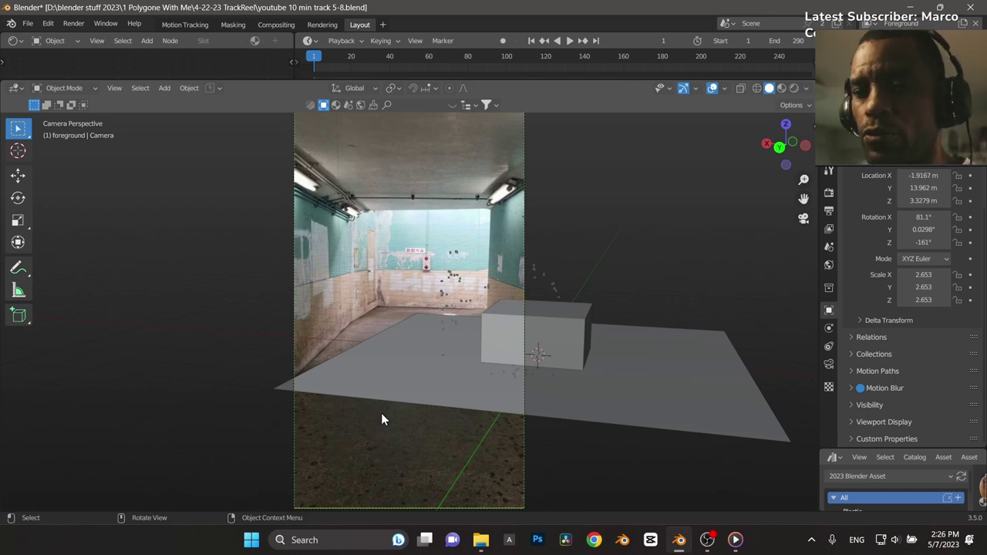
Keep the camera perspective and set its Sensor Fit to Horizontal.
{"action": "left_click", "coordinate": [830, 347]}
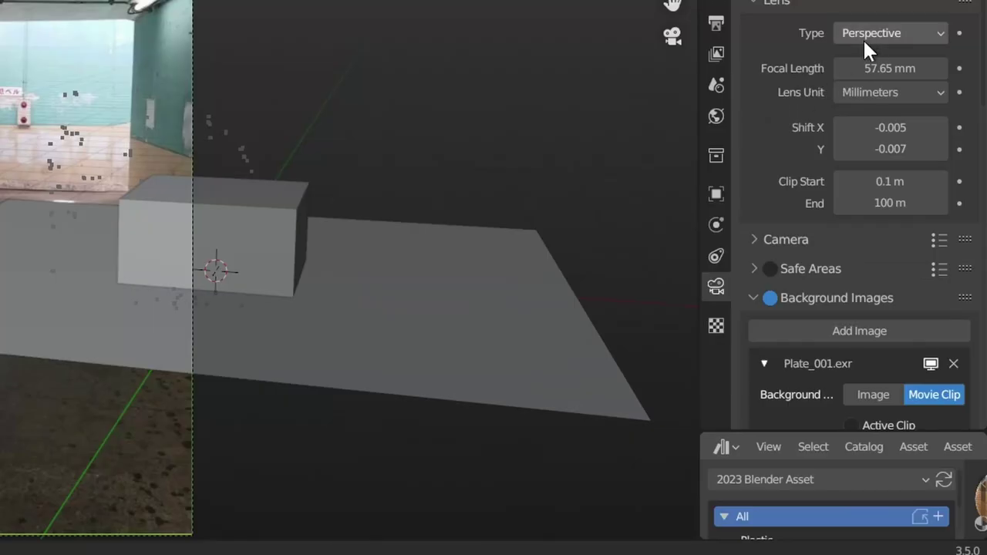
{"action": "left_click", "coordinate": [885, 34]}
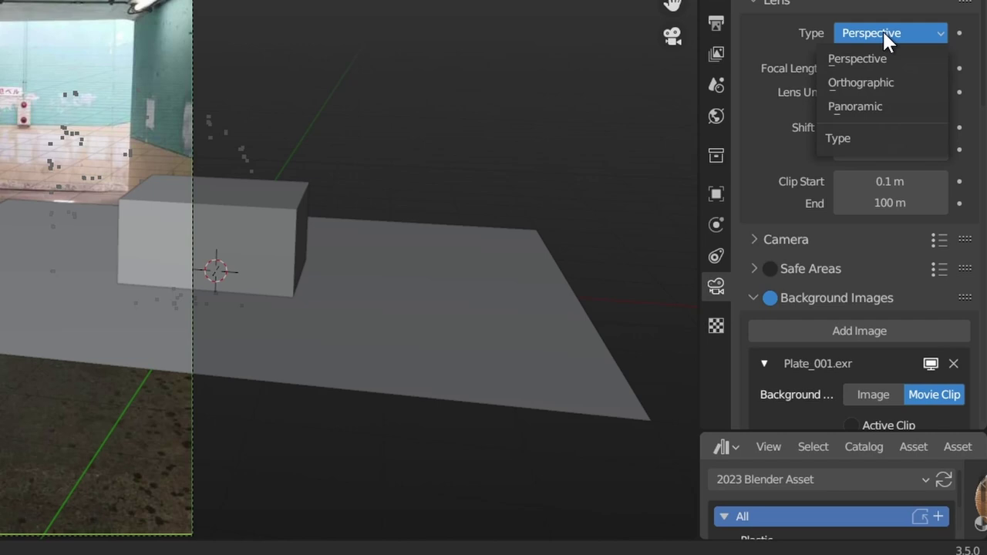
{"action": "left_click", "coordinate": [884, 34]}
{"action": "scroll", "coordinate": [782, 116], "scroll_direction": "down", "scroll_amount": 3}
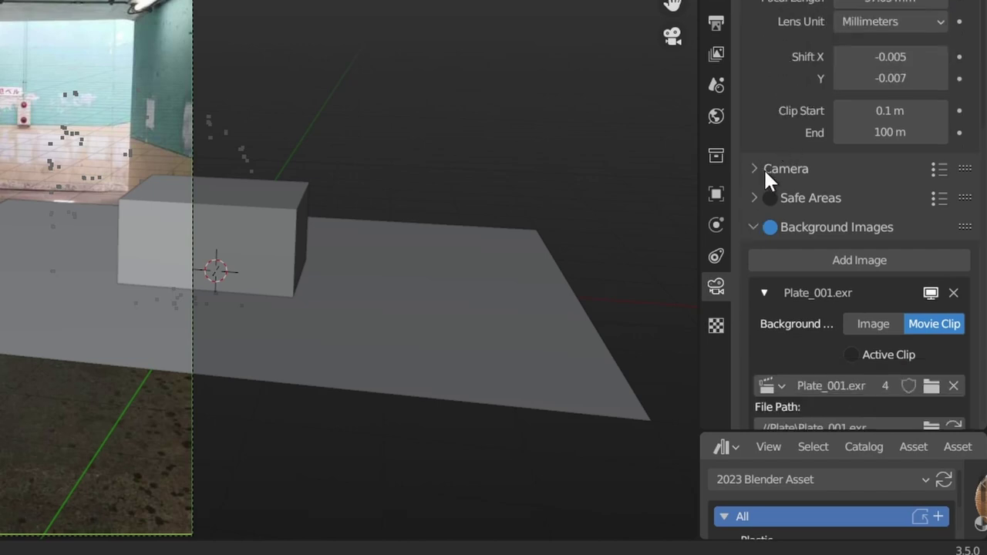
{"action": "left_click", "coordinate": [766, 171]}
{"action": "left_click", "coordinate": [904, 201]}
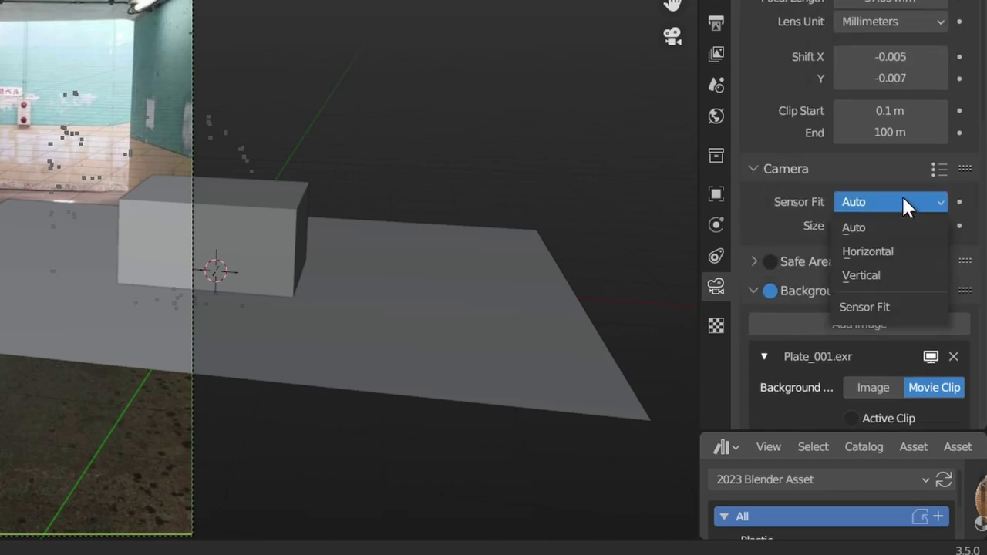
{"action": "left_click", "coordinate": [895, 248]}
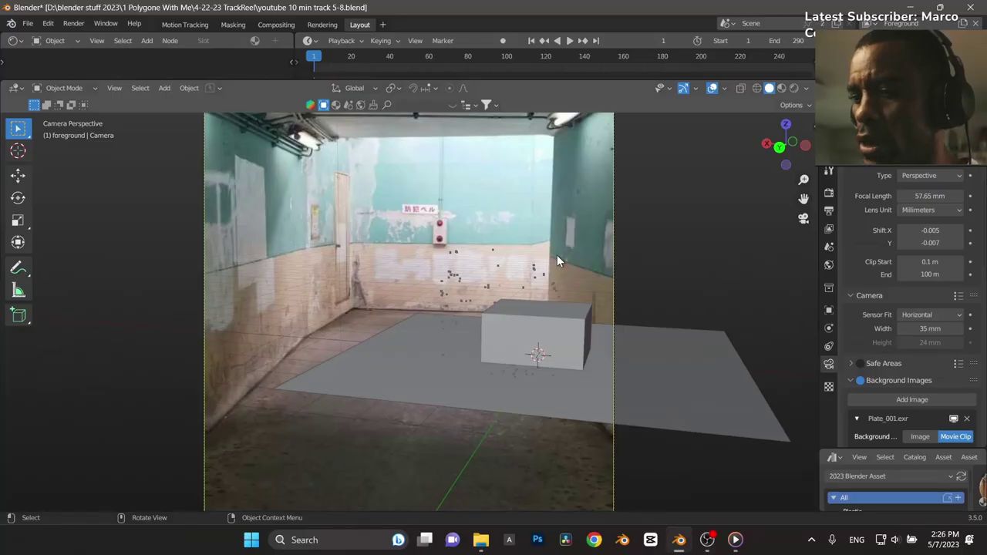
Play back to check the footage match, then return to frame 1.
{"action": "key", "text": "space"}
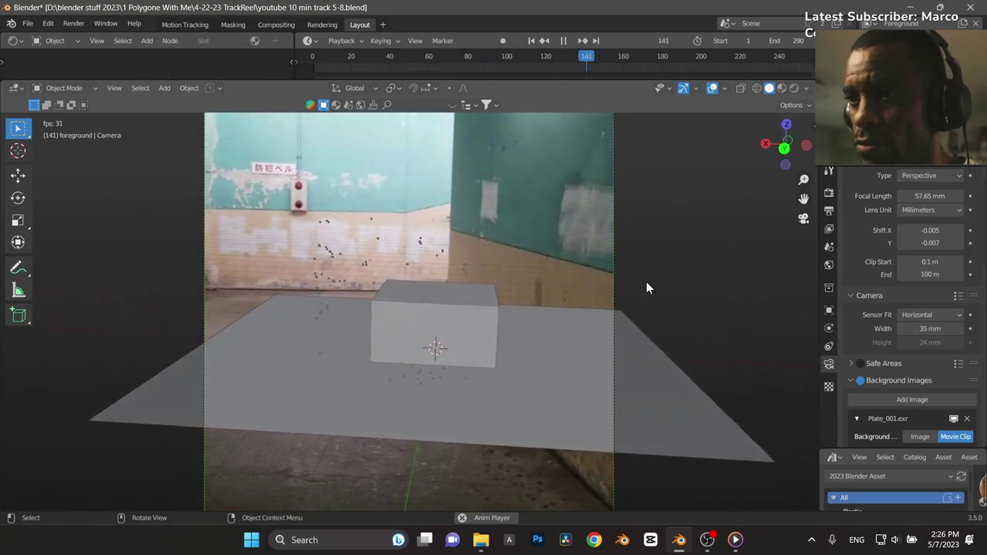
{"action": "key", "text": "space"}
{"action": "key", "text": "shift+Left"}
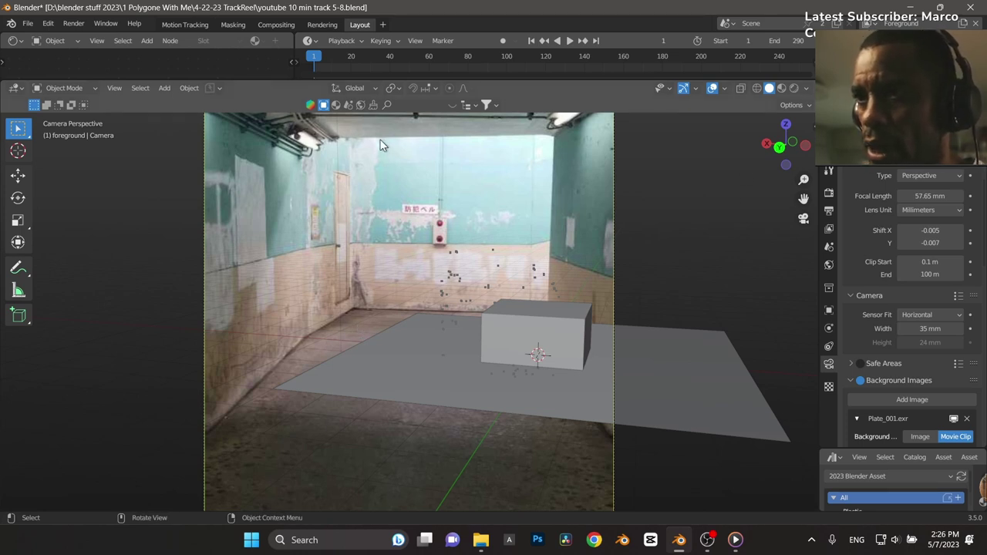
Set the pivot to Median Point and try a Z rotation of the camera, cancelling it.
{"action": "left_click", "coordinate": [394, 90]}
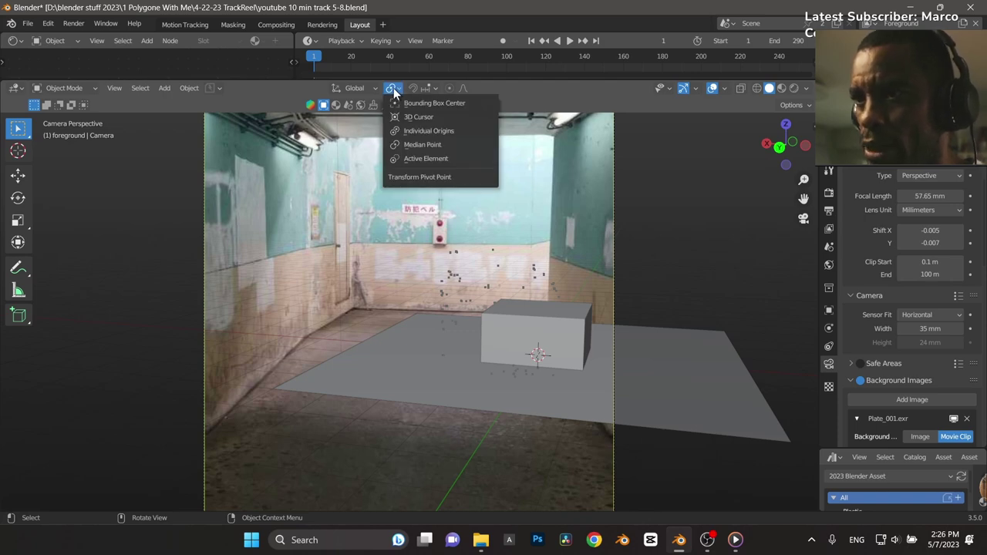
{"action": "left_click", "coordinate": [413, 143]}
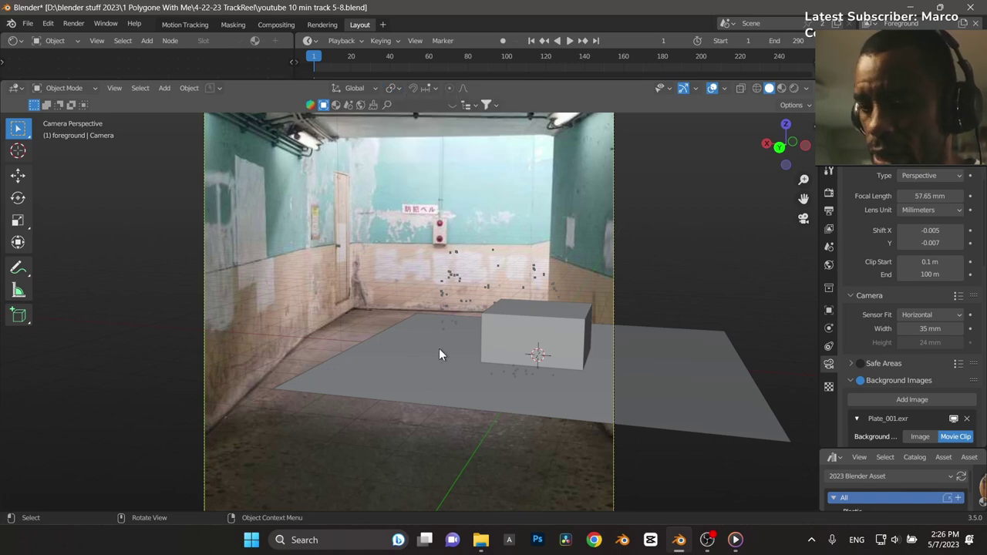
{"action": "key", "text": "r"}
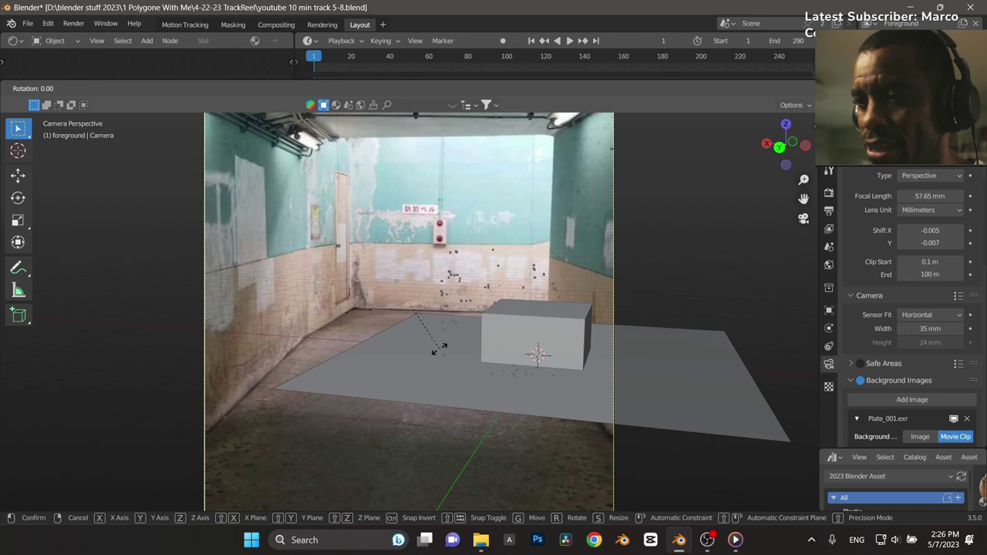
{"action": "key", "text": "z"}
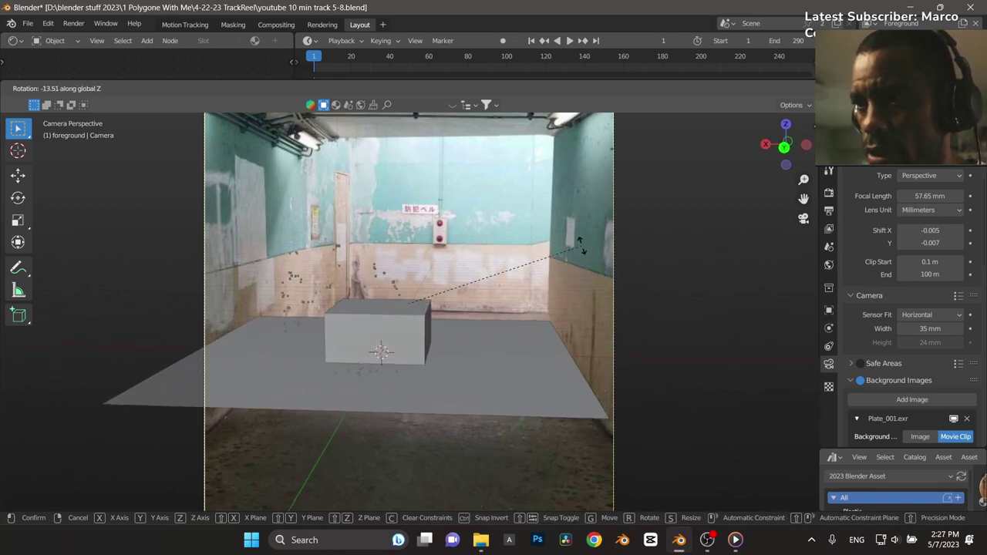
{"action": "right_click", "coordinate": [416, 417]}
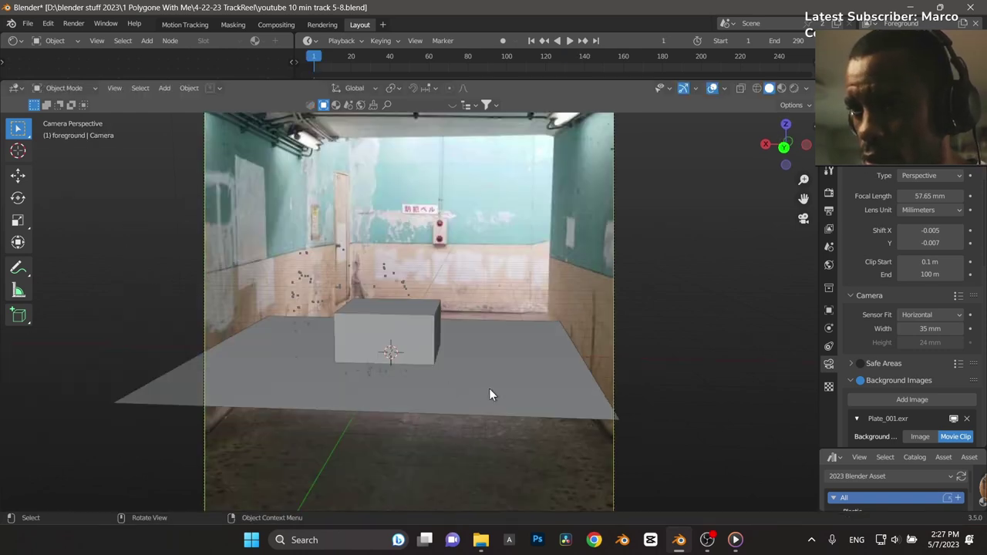
Delete the ground plane and test box, then play the shot.
{"action": "left_click", "coordinate": [445, 394]}
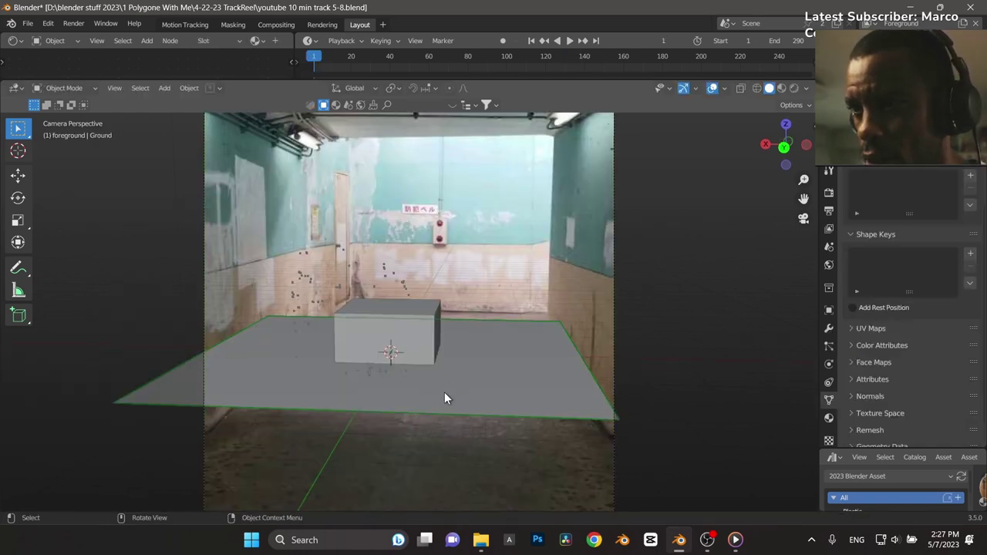
{"action": "key", "text": "x"}
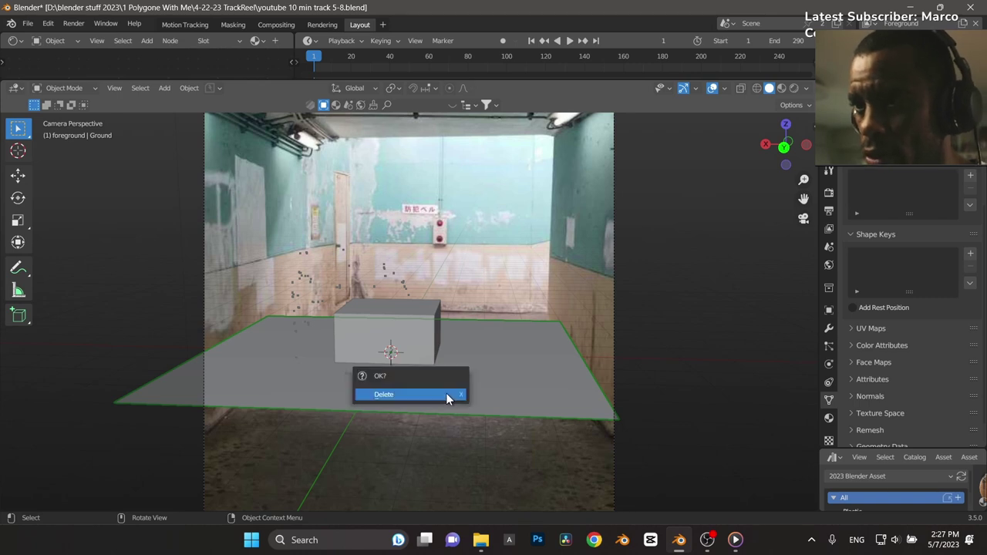
{"action": "left_click", "coordinate": [446, 395]}
{"action": "left_click", "coordinate": [402, 321]}
{"action": "key", "text": "x"}
{"action": "left_click", "coordinate": [403, 323]}
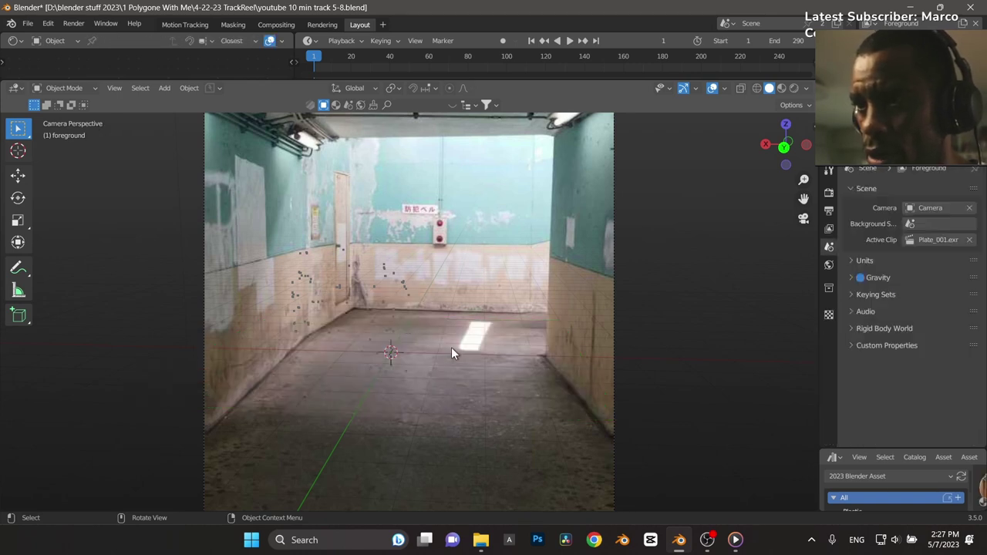
{"action": "key", "text": "space"}
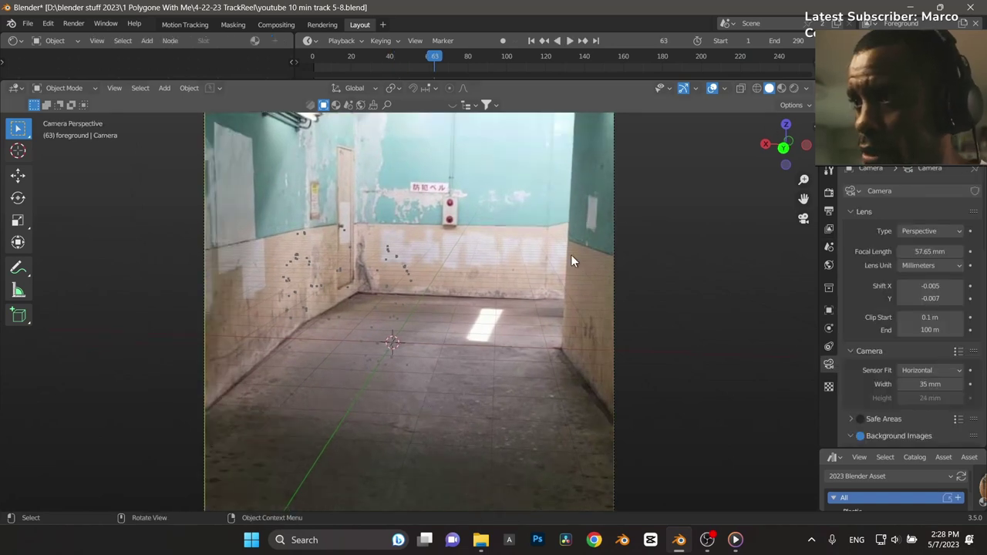
Rotate the camera around Z and start moving it along X.
{"action": "key", "text": "r"}
{"action": "key", "text": "z"}
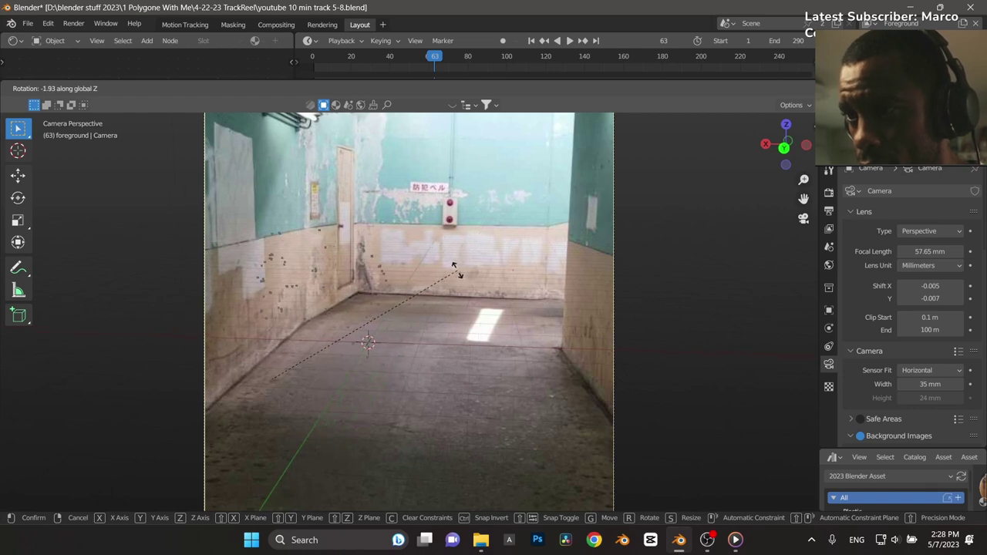
{"action": "left_click", "coordinate": [455, 270]}
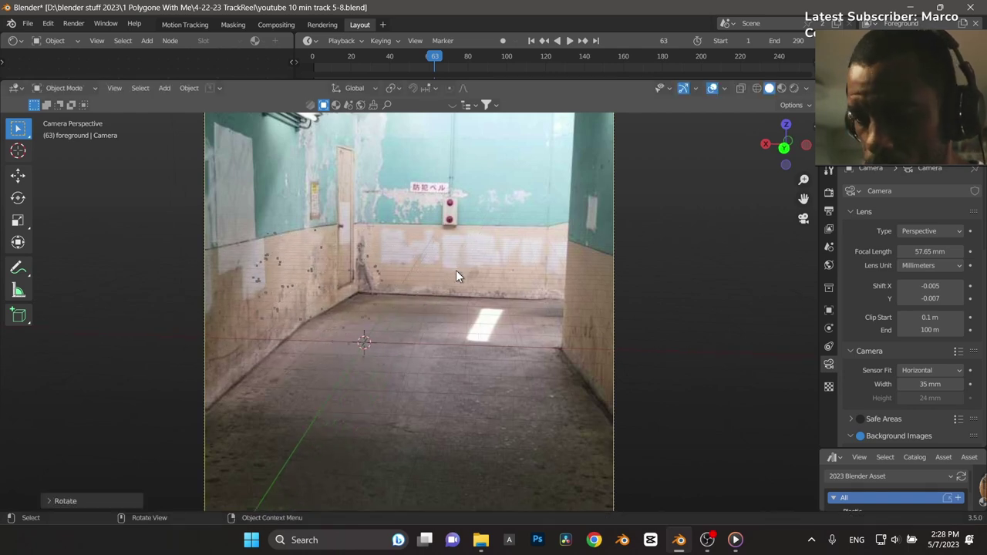
{"action": "key", "text": "g"}
{"action": "key", "text": "x"}
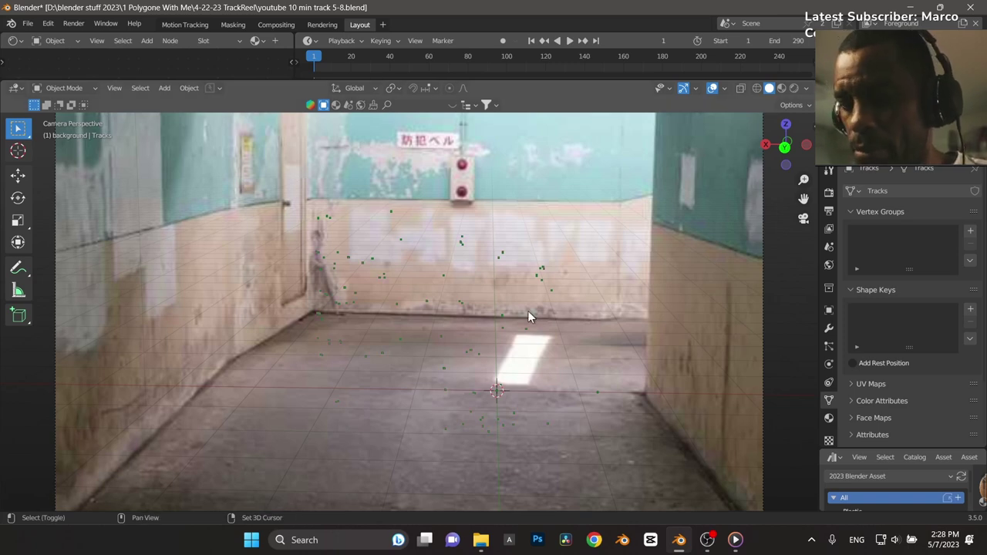
Add a mesh plane on the corridor floor, play back to confirm it holds, and save.
{"action": "key", "text": "shift+a"}
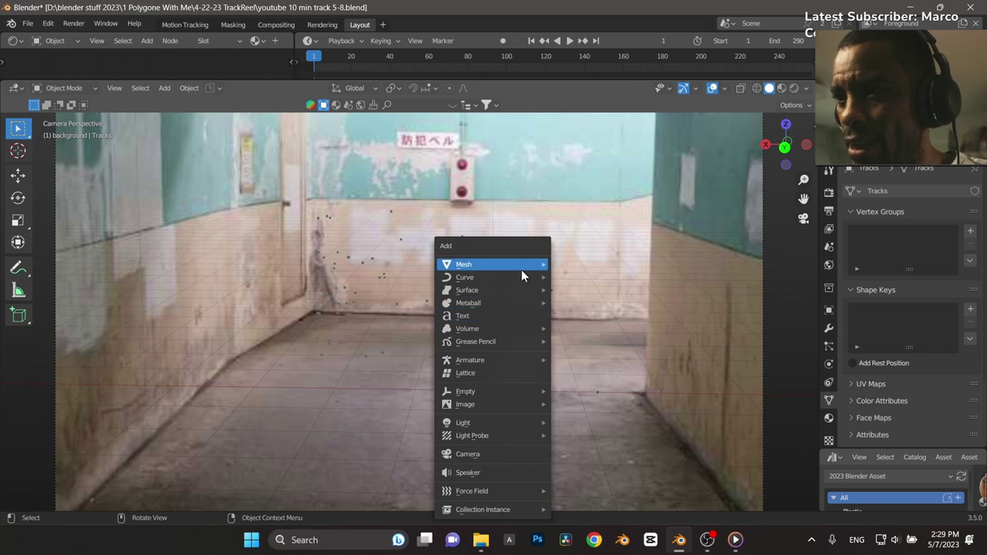
{"action": "left_click", "coordinate": [615, 281]}
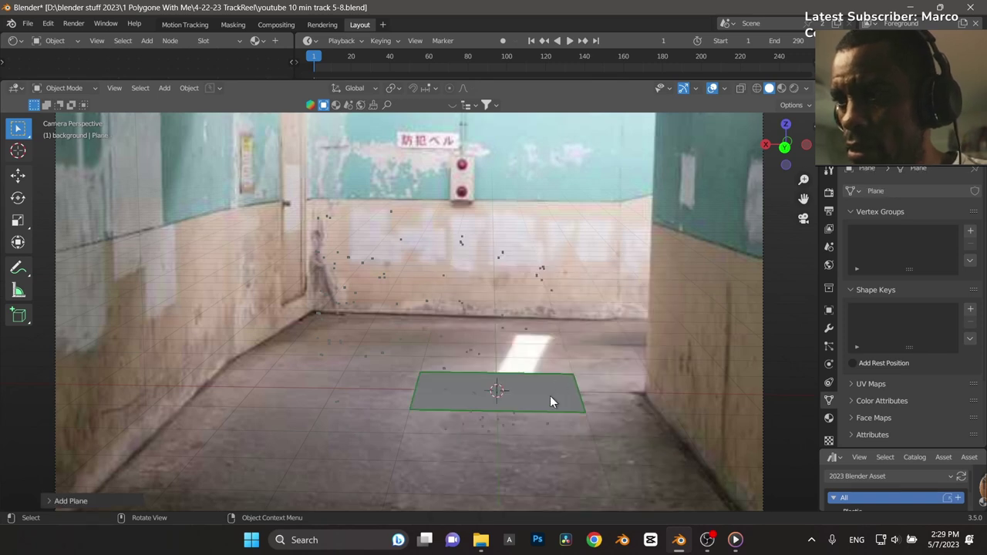
{"action": "key", "text": "space"}
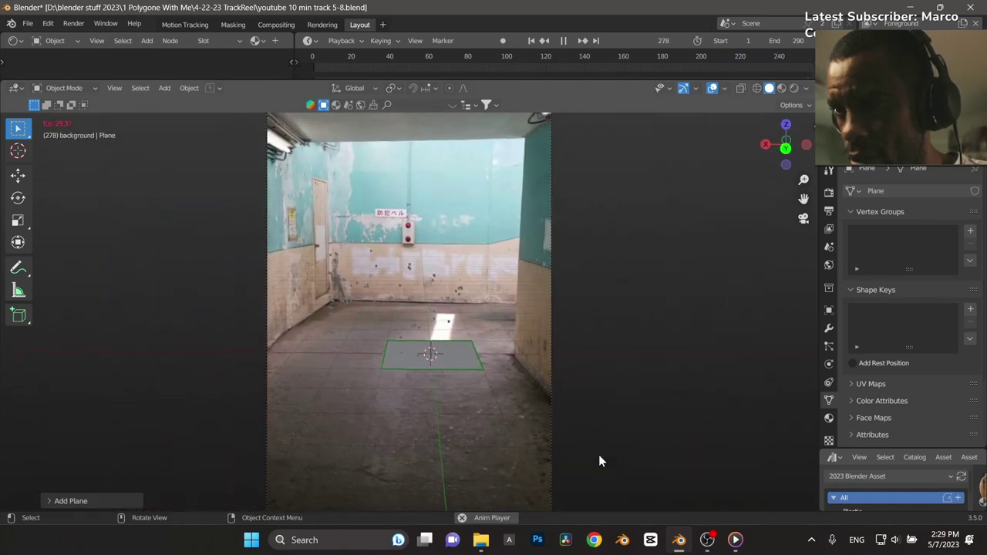
{"action": "key", "text": "space"}
{"action": "key", "text": "ctrl+s"}
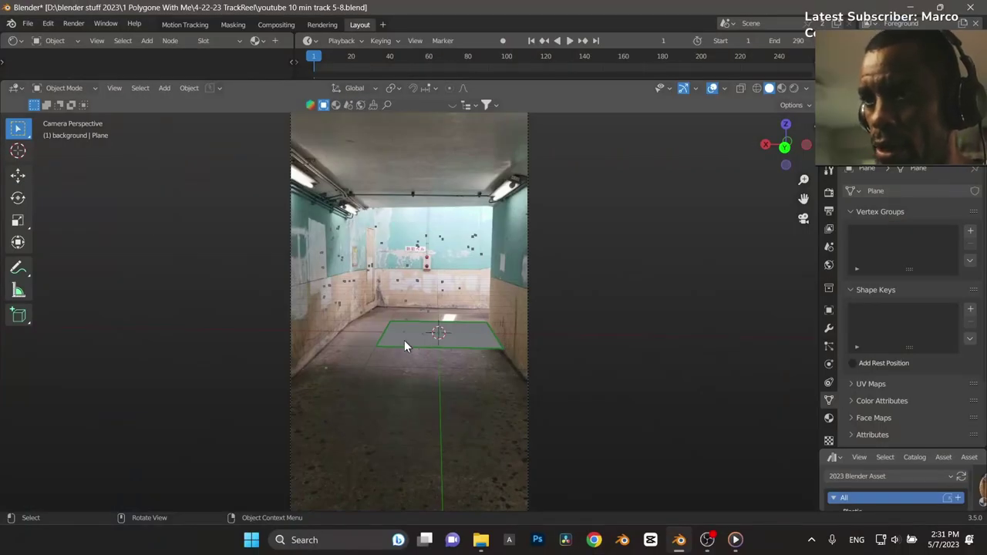
Put the floor plane into Edit Mode with edge selection.
{"action": "key", "text": "ctrl+Tab"}
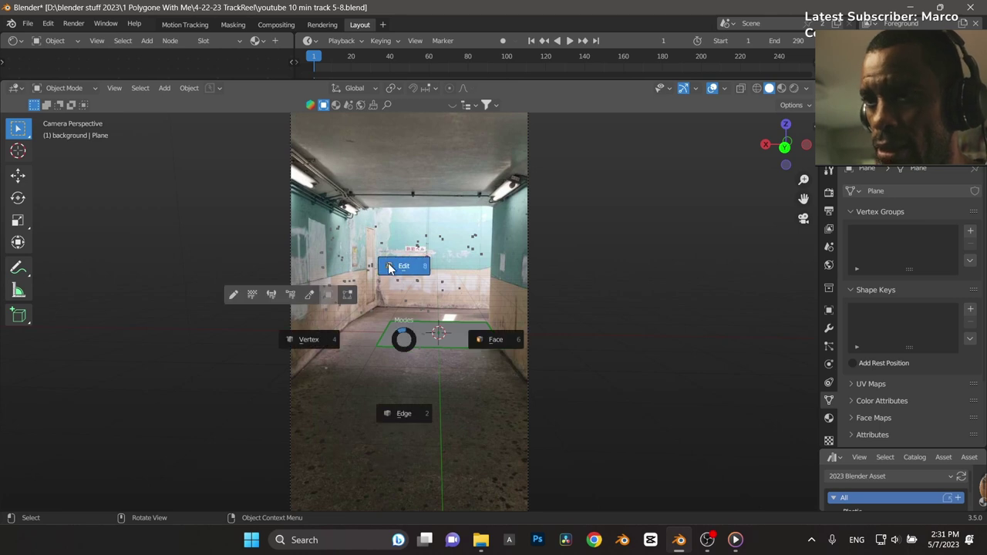
{"action": "left_click", "coordinate": [388, 263]}
{"action": "key", "text": "ctrl+Tab"}
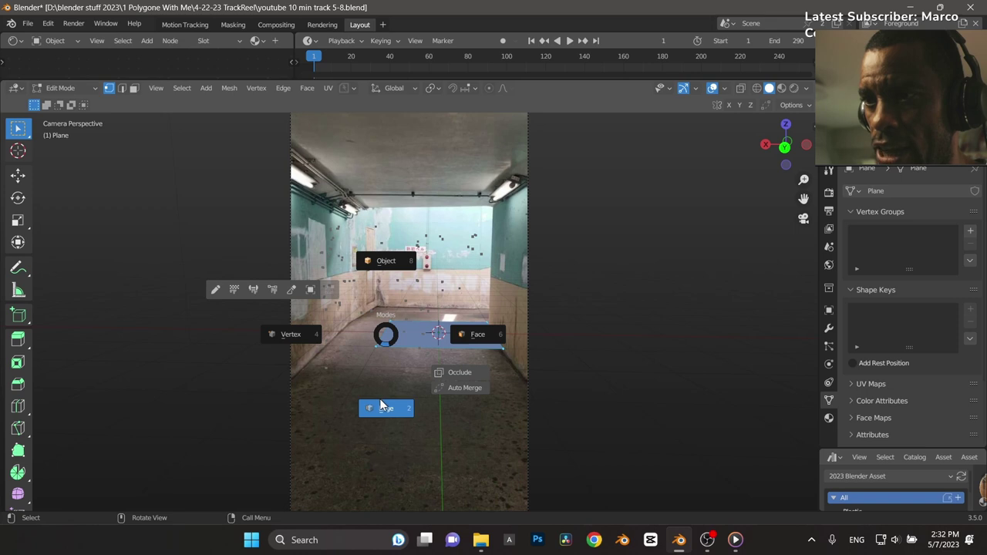
{"action": "left_click", "coordinate": [380, 406]}
Slide the plane's left and right edges along X to the bases of the corridor walls.
{"action": "left_click", "coordinate": [382, 337]}
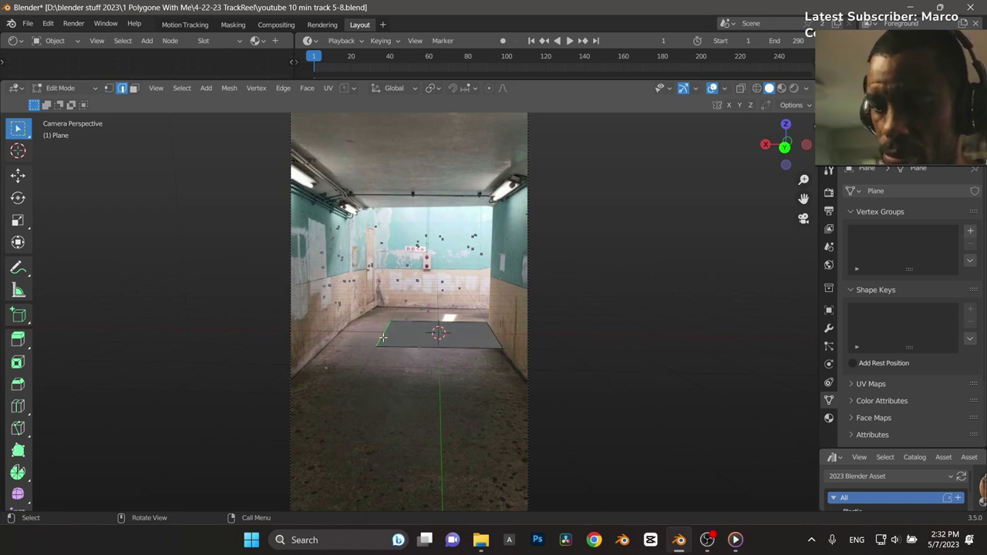
{"action": "key", "text": "g"}
{"action": "key", "text": "x"}
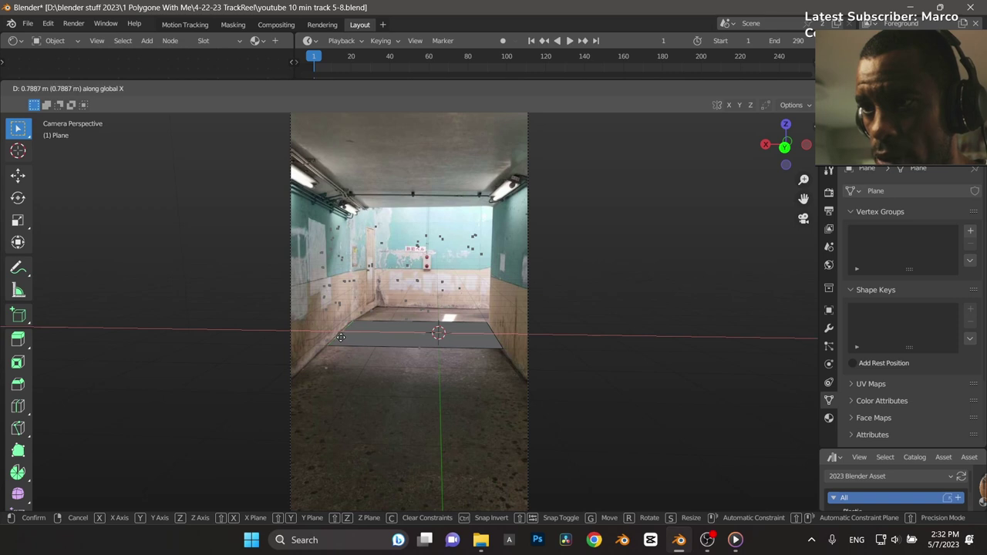
{"action": "left_click", "coordinate": [343, 337]}
{"action": "left_click", "coordinate": [494, 345]}
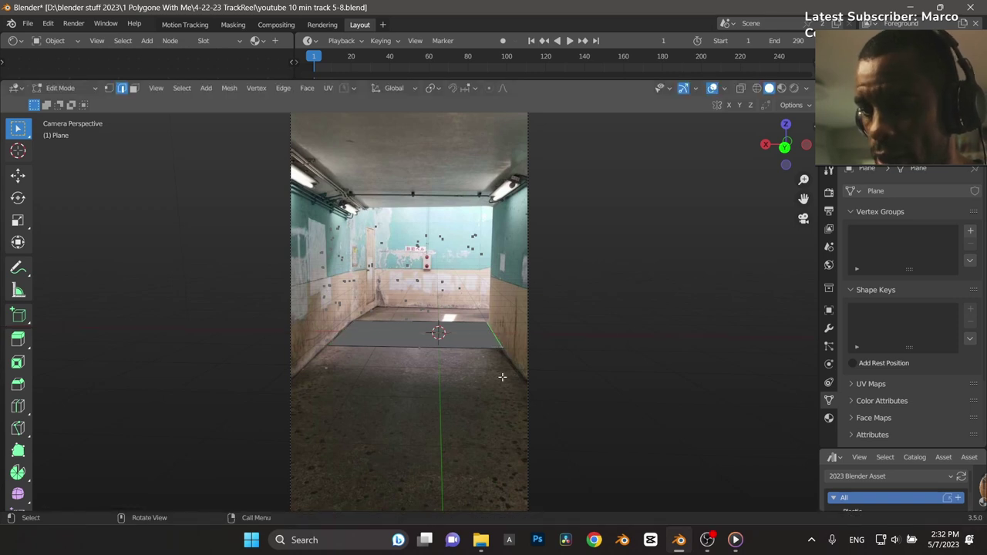
{"action": "key", "text": "g"}
{"action": "key", "text": "x"}
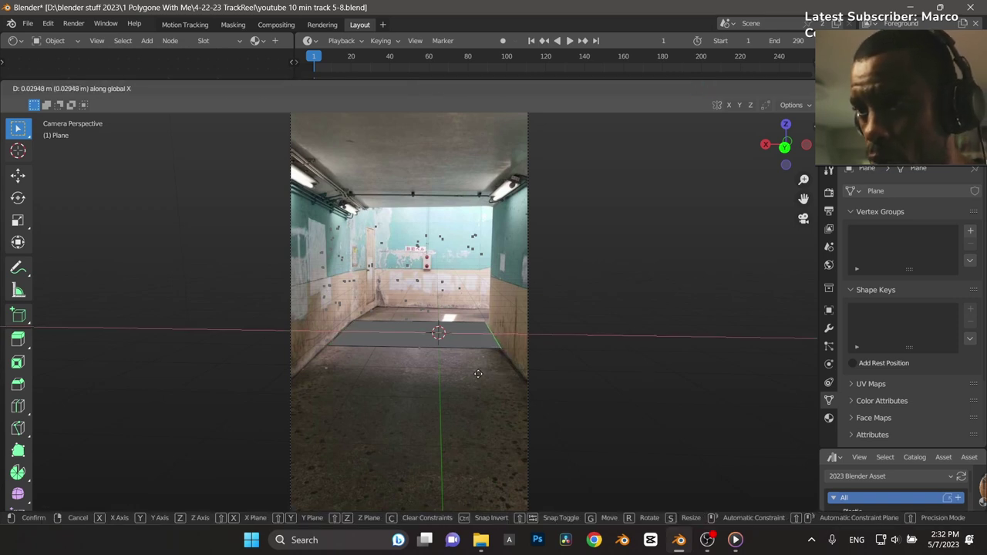
{"action": "left_click", "coordinate": [458, 368]}
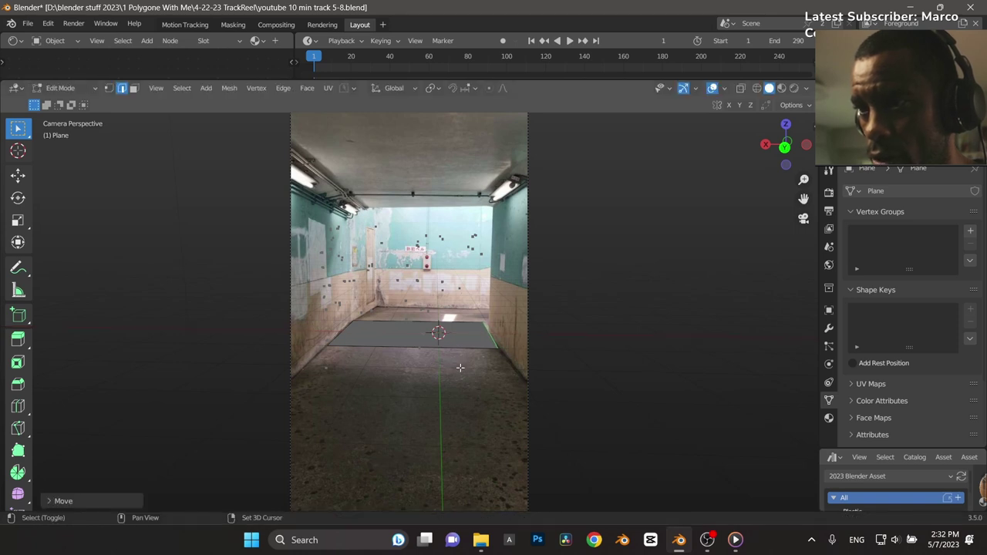
Stretch the near edge toward the camera and the far edge along Y to the back wall.
{"action": "left_click", "coordinate": [414, 346]}
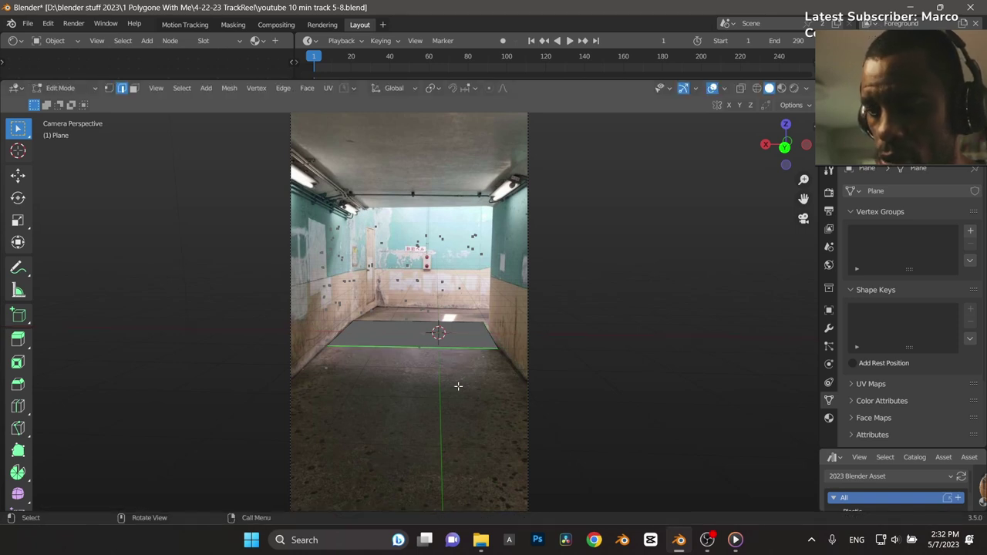
{"action": "key", "text": "g"}
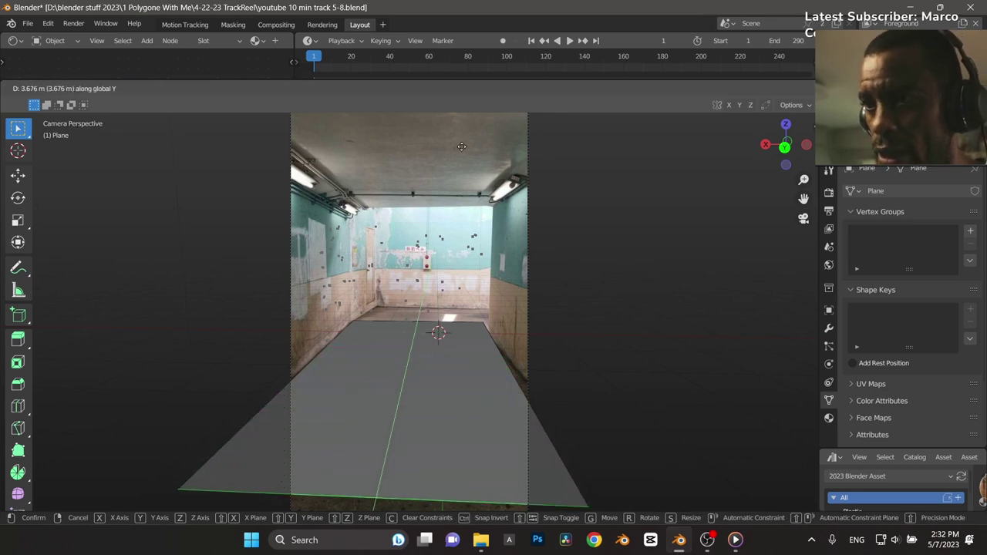
{"action": "left_click", "coordinate": [462, 150]}
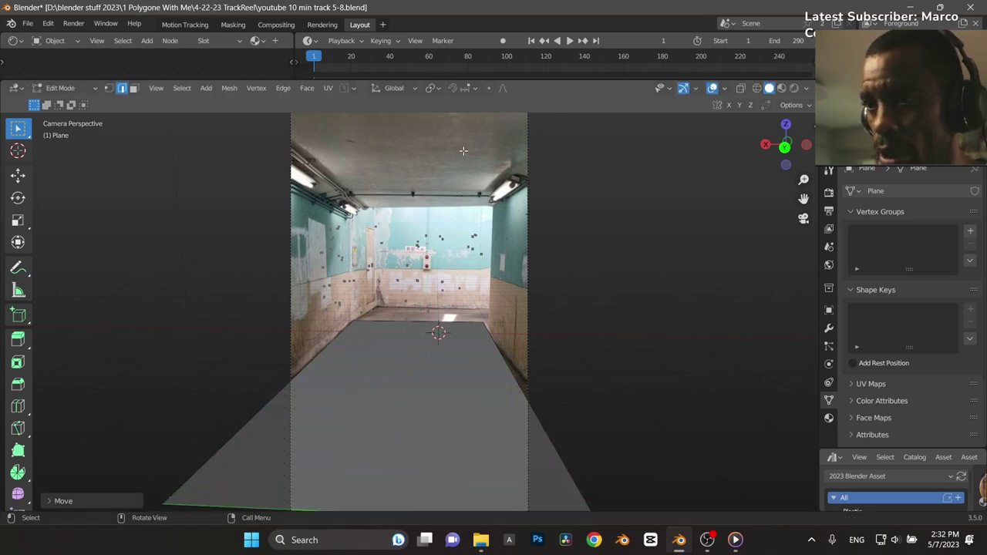
{"action": "left_click", "coordinate": [451, 318]}
{"action": "key", "text": "g"}
{"action": "key", "text": "y"}
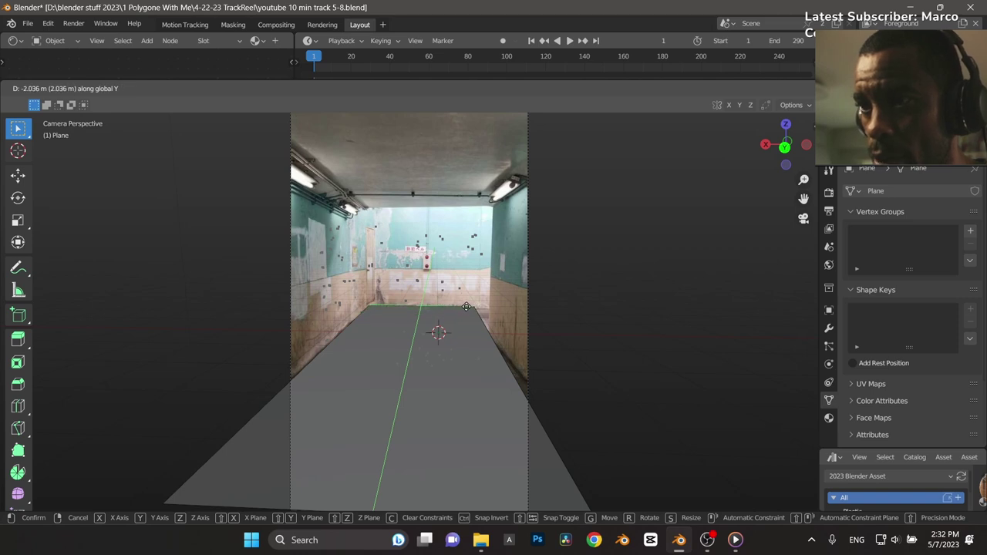
{"action": "left_click", "coordinate": [467, 306]}
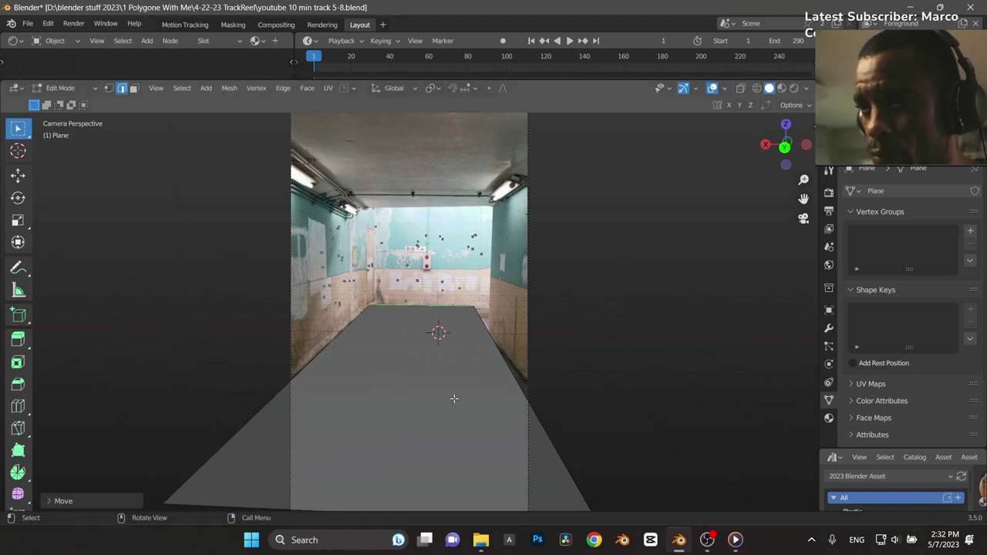
Extrude the left floor edge straight up along Z into the left wall.
{"action": "left_click", "coordinate": [336, 333]}
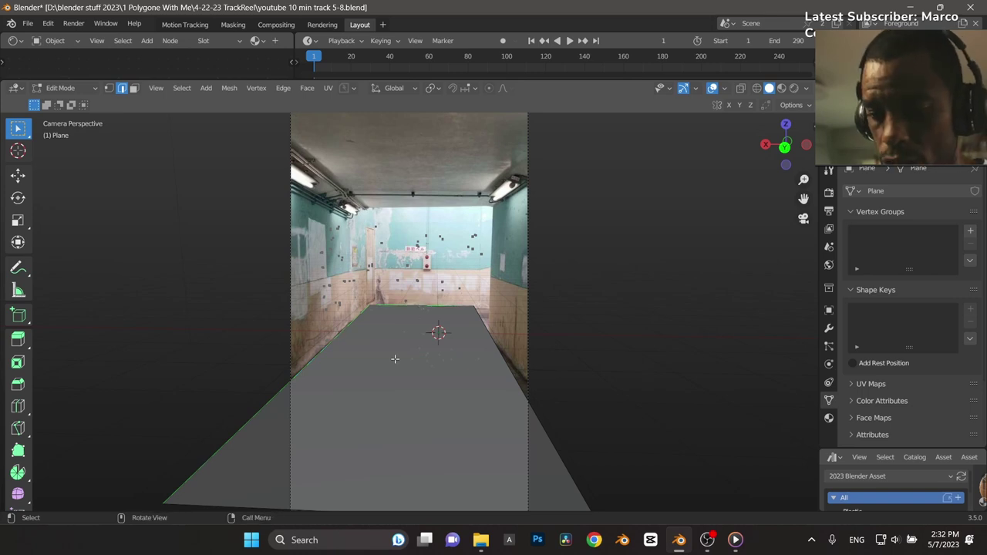
{"action": "key", "text": "e"}
{"action": "key", "text": "z"}
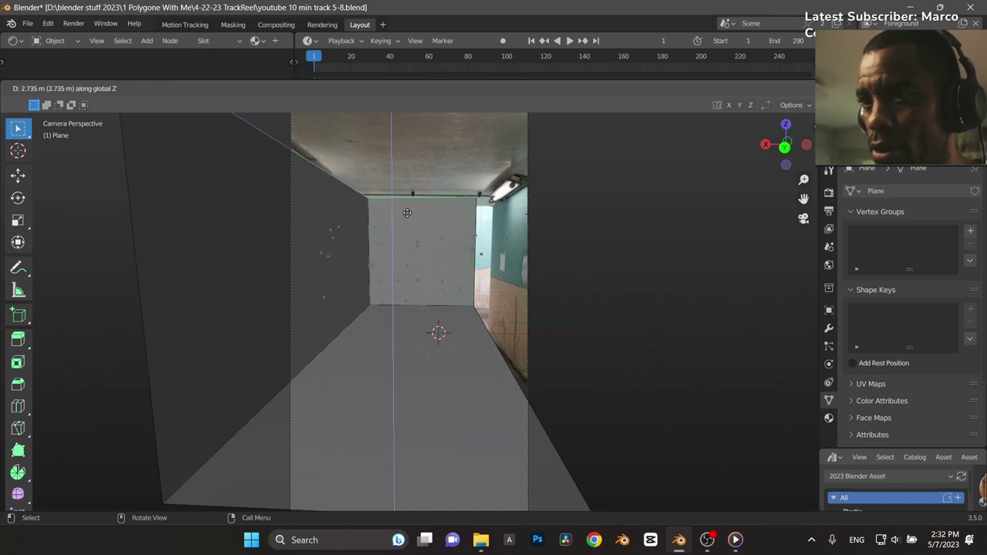
{"action": "left_click", "coordinate": [408, 209]}
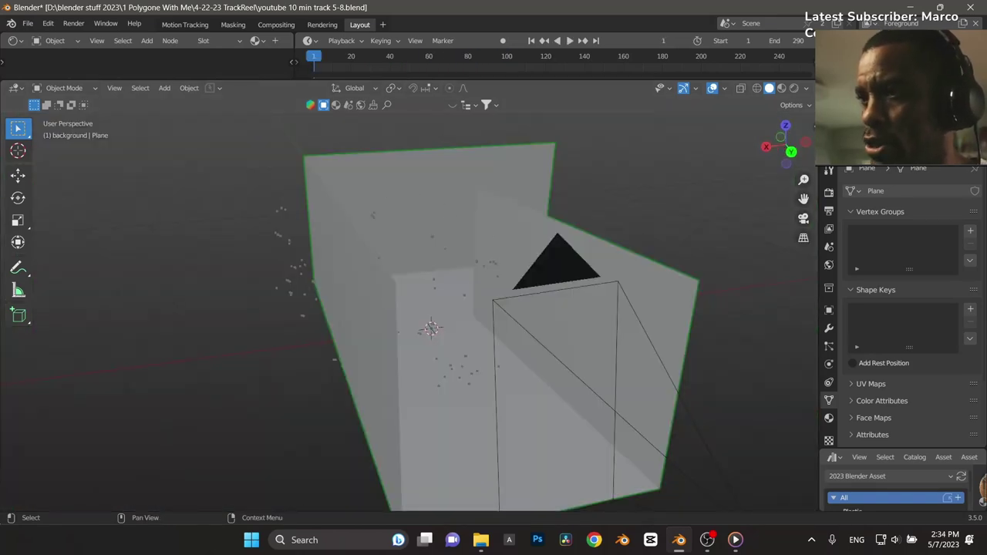
Enable Shadow Catcher under HALL's Object Properties Visibility settings.
{"action": "left_click", "coordinate": [886, 100]}
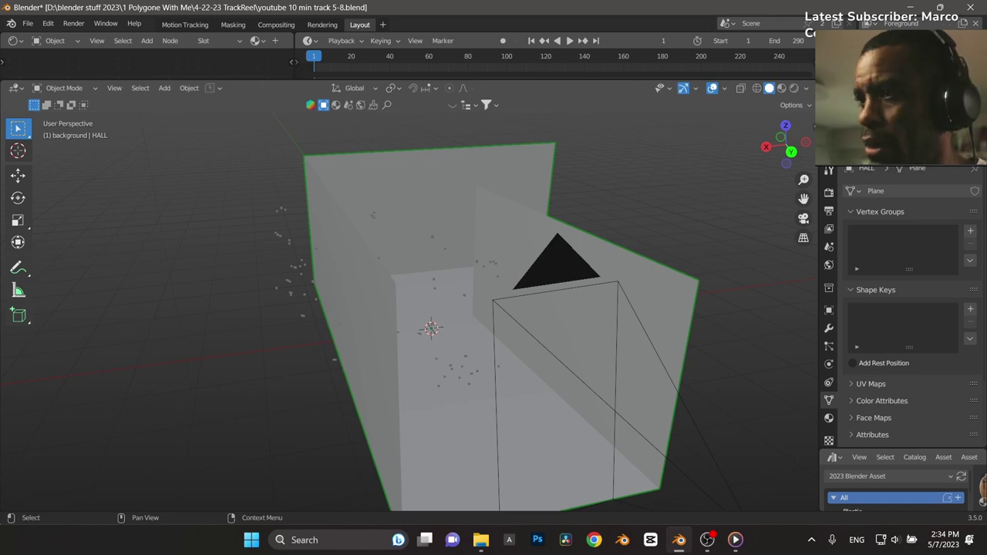
{"action": "left_click", "coordinate": [829, 313]}
{"action": "scroll", "coordinate": [865, 366], "scroll_direction": "down", "scroll_amount": 1}
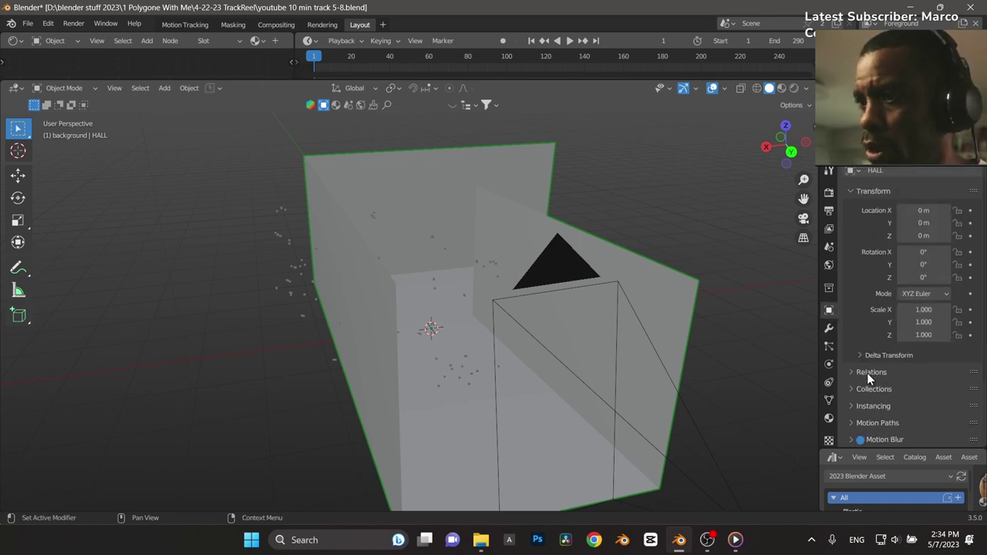
{"action": "scroll", "coordinate": [865, 378], "scroll_direction": "down", "scroll_amount": 1}
{"action": "scroll", "coordinate": [863, 394], "scroll_direction": "down", "scroll_amount": 1}
{"action": "left_click", "coordinate": [858, 412]}
{"action": "scroll", "coordinate": [856, 401], "scroll_direction": "down", "scroll_amount": 3}
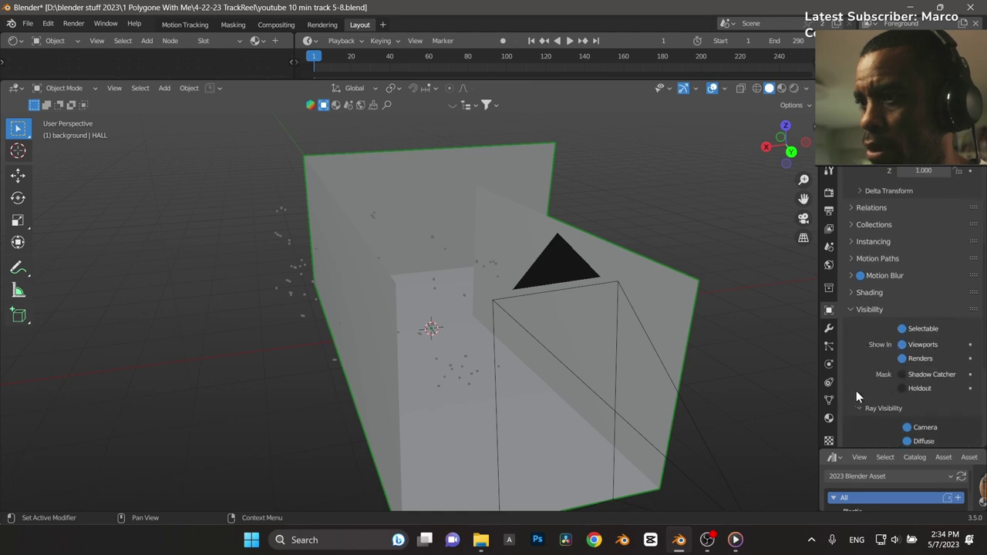
{"action": "left_click", "coordinate": [907, 375]}
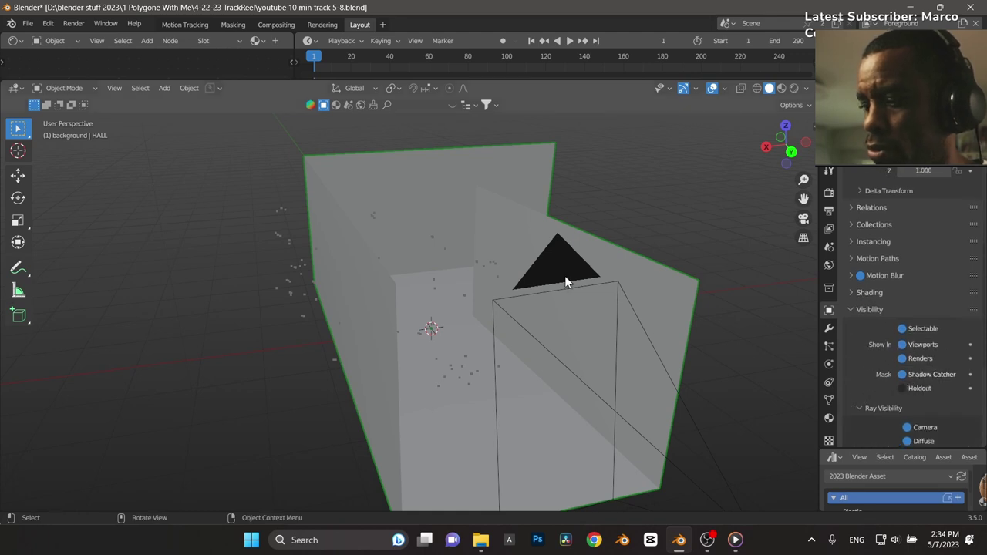
View the hallway through the scene camera in rendered shading, then return to solid shading.
{"action": "key", "text": "KP_0"}
{"action": "left_click", "coordinate": [792, 88]}
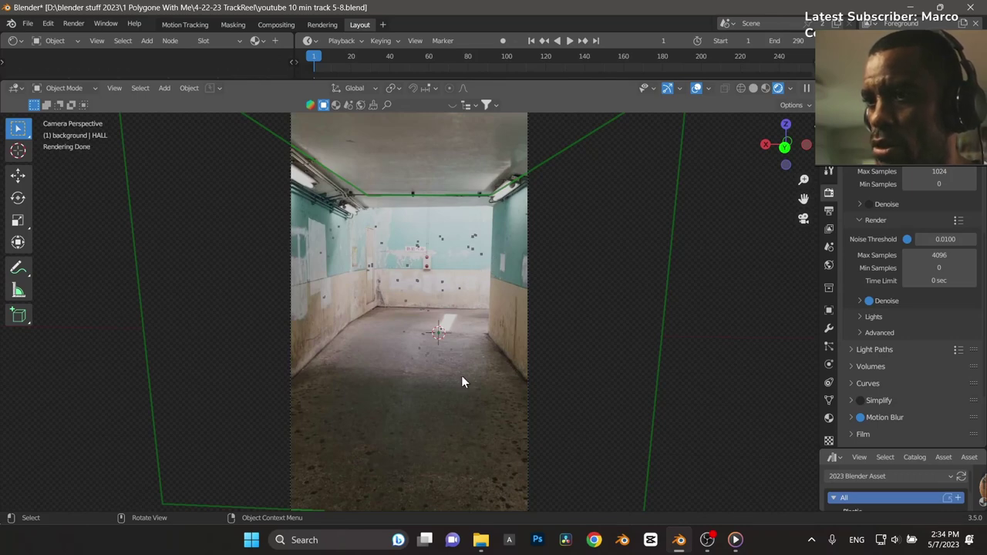
{"action": "key", "text": "z"}
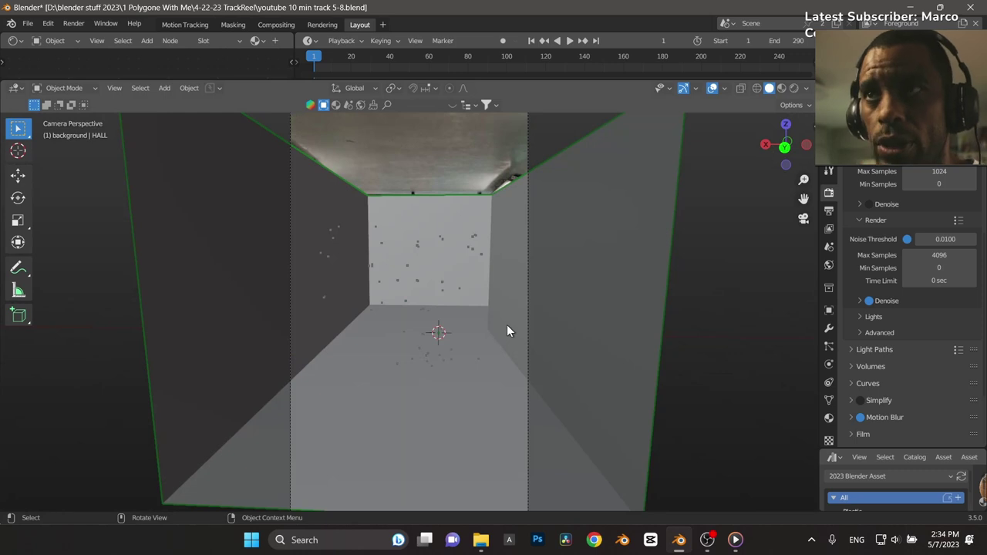
{"action": "key", "text": "shift+a"}
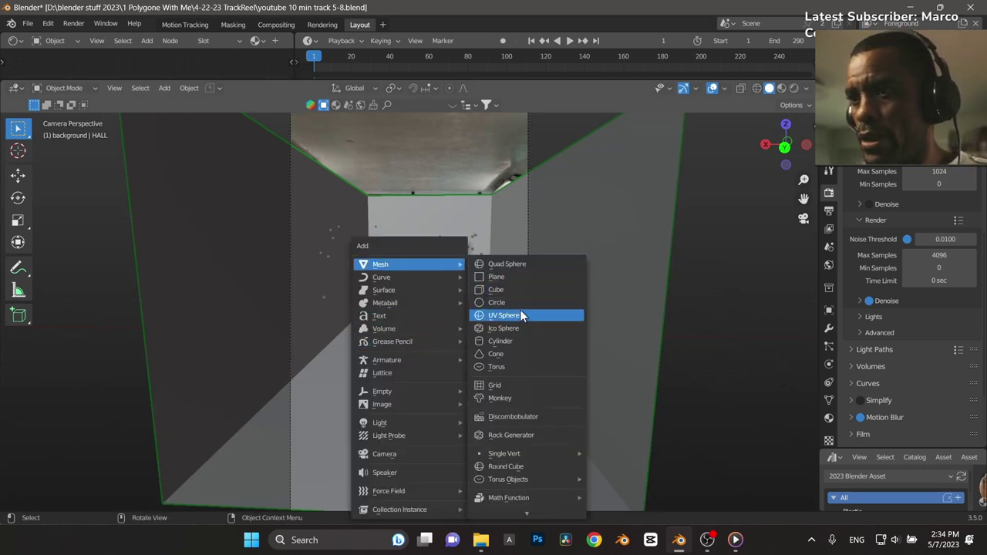
Add a UV sphere, raise it along Z above the floor, and shade it smooth.
{"action": "left_click", "coordinate": [521, 315]}
{"action": "key", "text": "g"}
{"action": "key", "text": "z"}
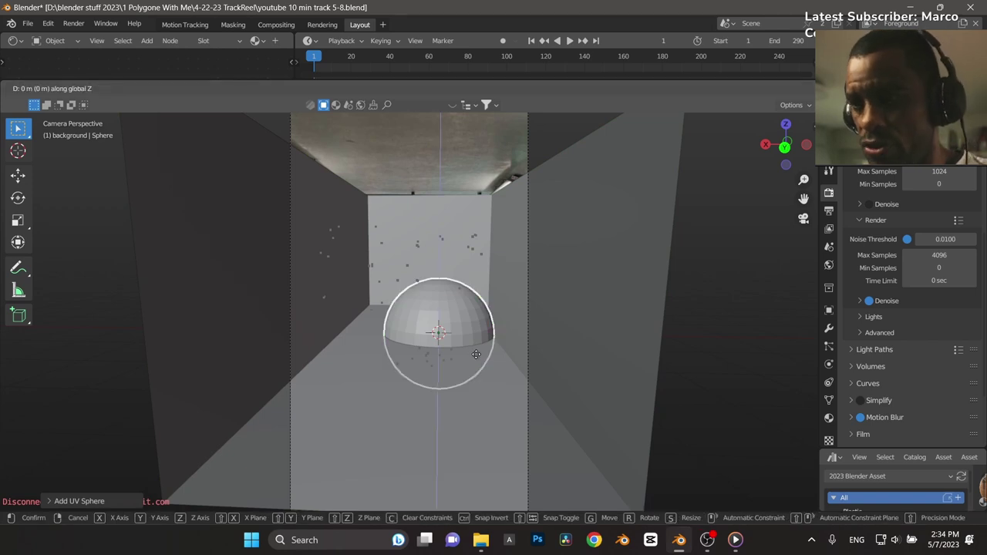
{"action": "left_click", "coordinate": [469, 297]}
{"action": "right_click", "coordinate": [459, 312]}
{"action": "left_click", "coordinate": [452, 321]}
Play the animation to check the sphere, then reselect HALL and return to the first frame.
{"action": "key", "text": "space"}
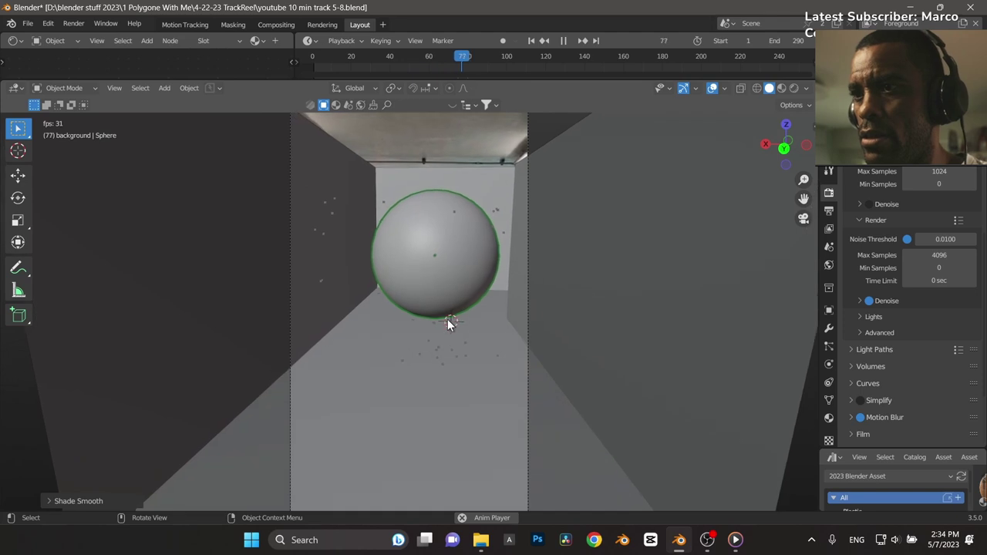
{"action": "key", "text": "space"}
{"action": "key", "text": "space"}
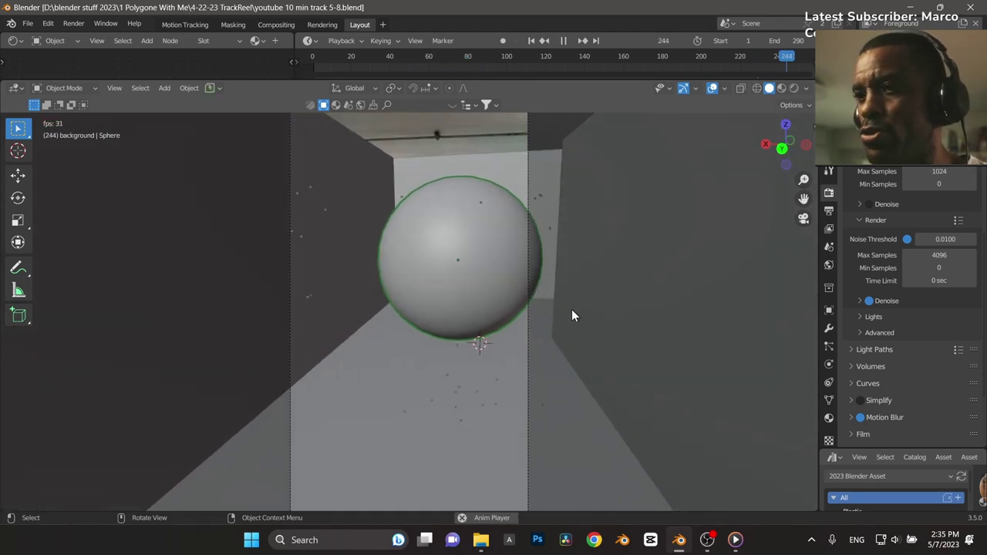
{"action": "key", "text": "space"}
{"action": "left_click", "coordinate": [399, 312]}
{"action": "key", "text": "shift+Left"}
Save the file as a new version and run Viewport Render Animation.
{"action": "key", "text": "ctrl+alt+s"}
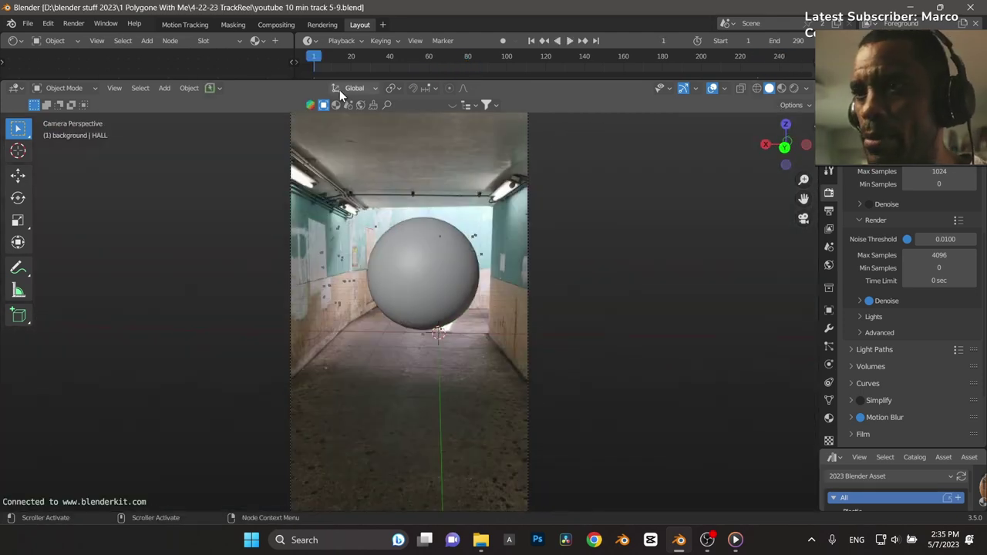
{"action": "left_click", "coordinate": [114, 87]}
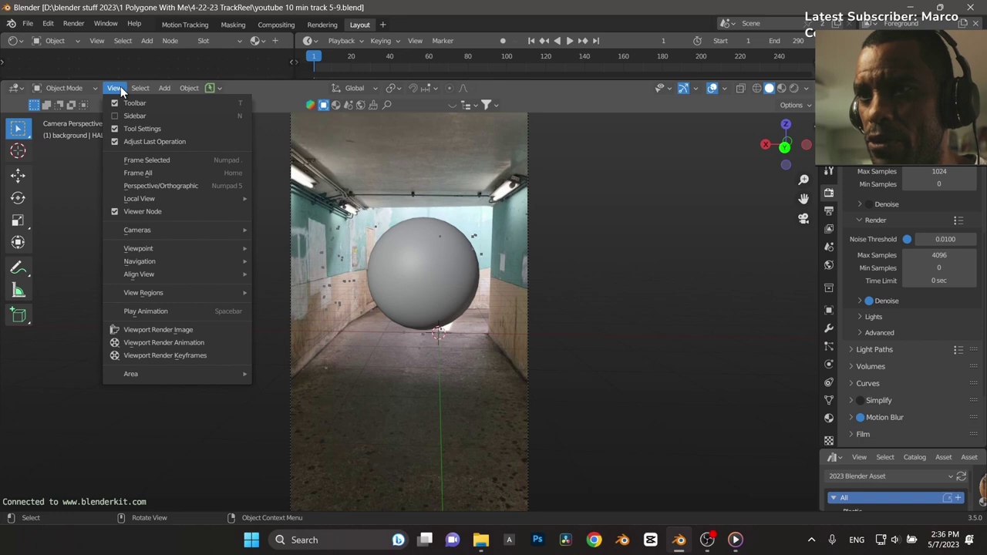
{"action": "left_click", "coordinate": [174, 342]}
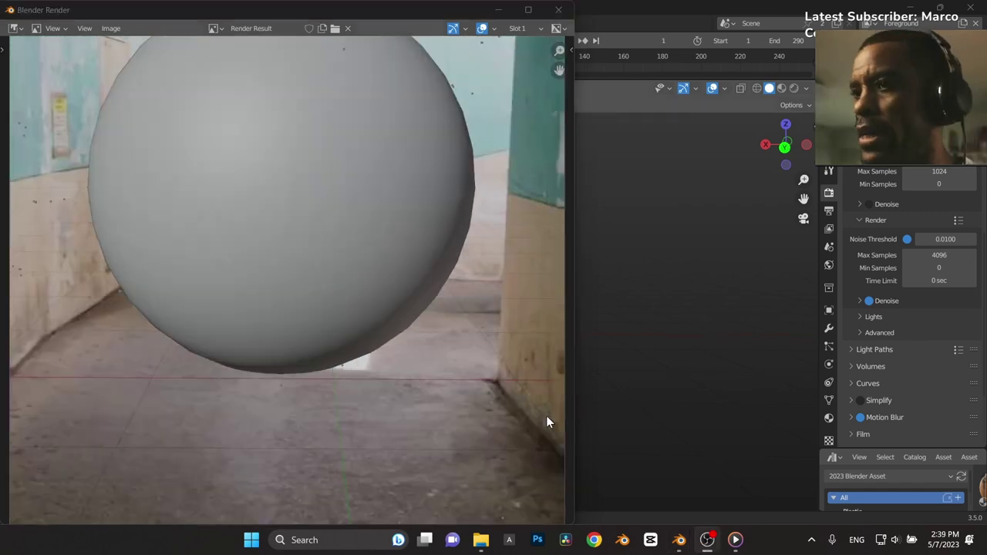
Close the render window, view the 10mintrck_001-290.exr animation in DJV, then close DJV.
{"action": "key", "text": "Escape"}
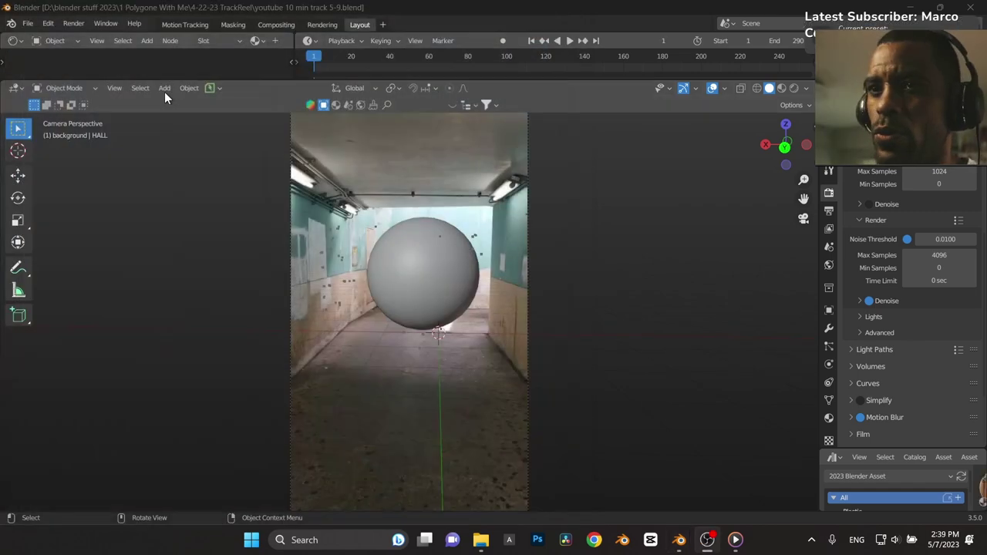
{"action": "left_click", "coordinate": [72, 23]}
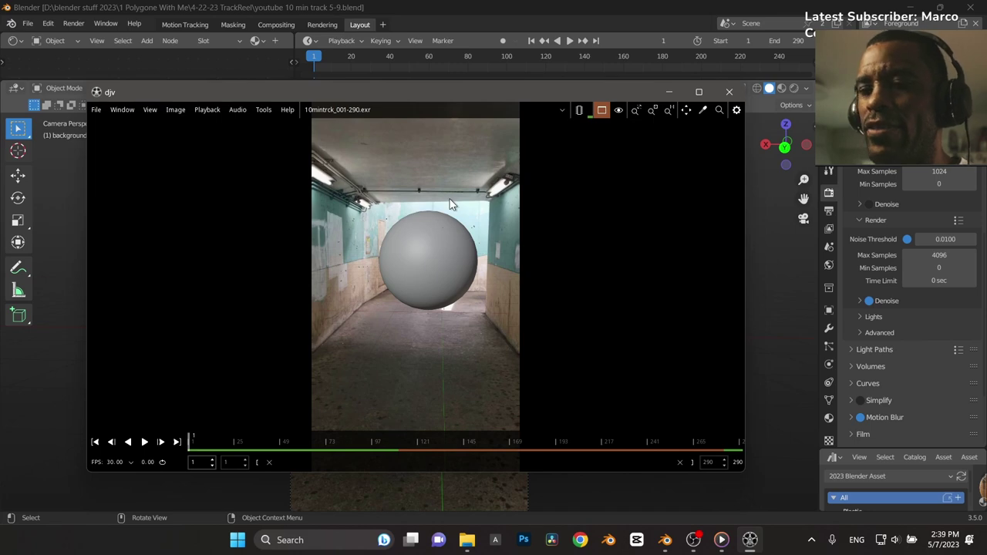
{"action": "left_click", "coordinate": [32, 27]}
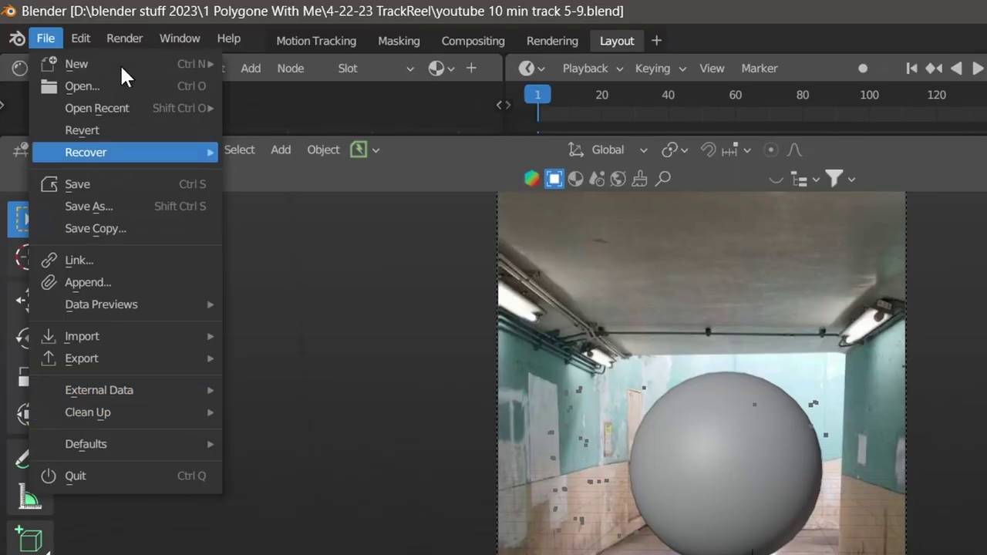
{"action": "mouse_move", "coordinate": [48, 24]}
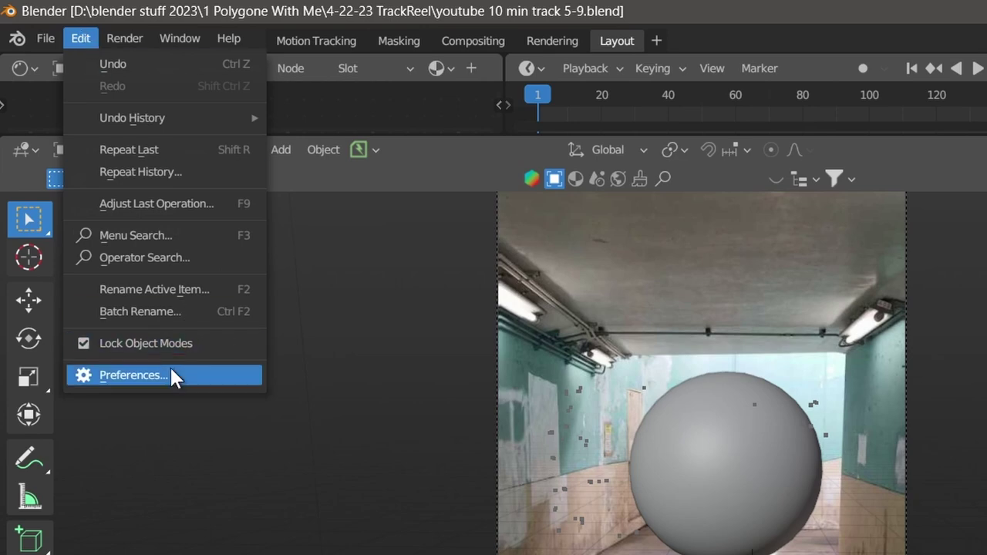
{"action": "left_click", "coordinate": [185, 375]}
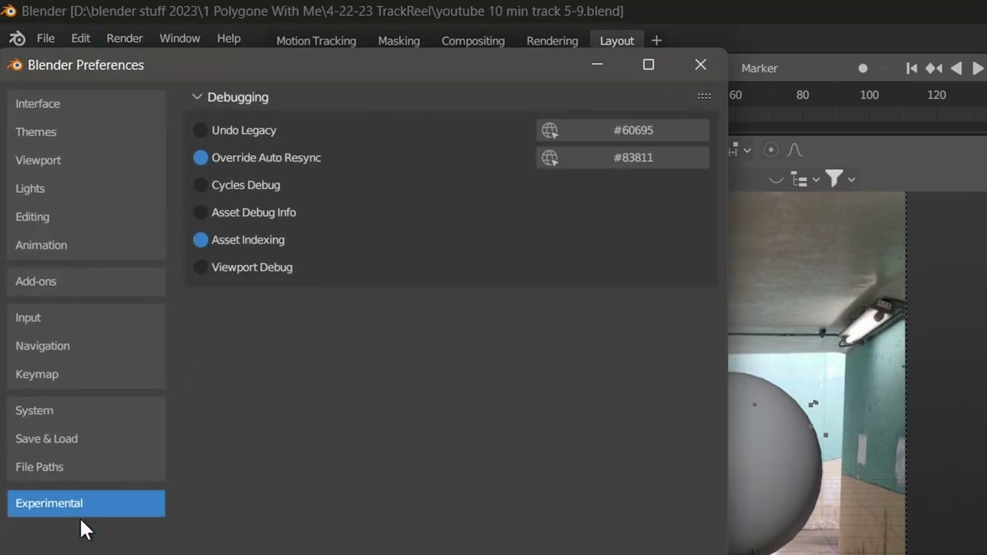
{"action": "left_click", "coordinate": [68, 476]}
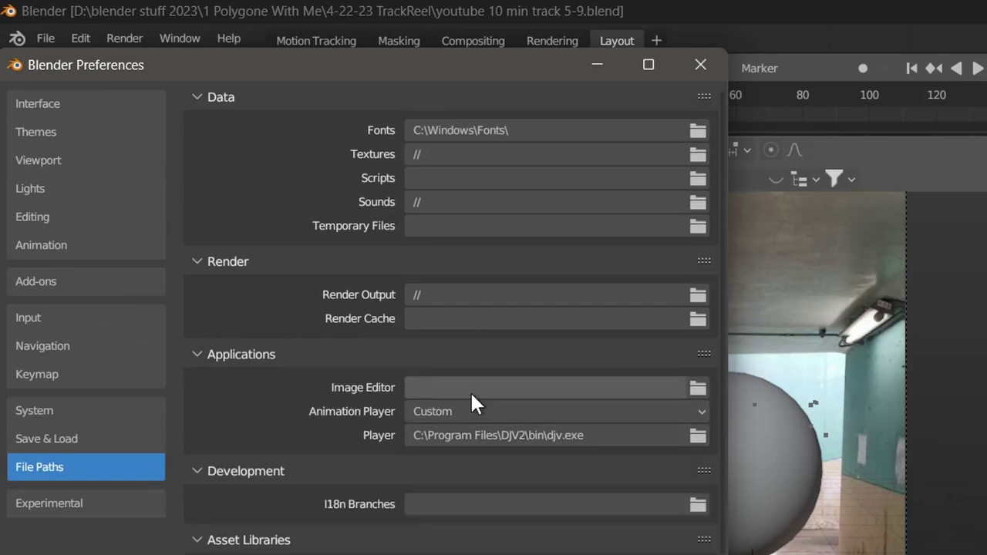
{"action": "left_click", "coordinate": [703, 65]}
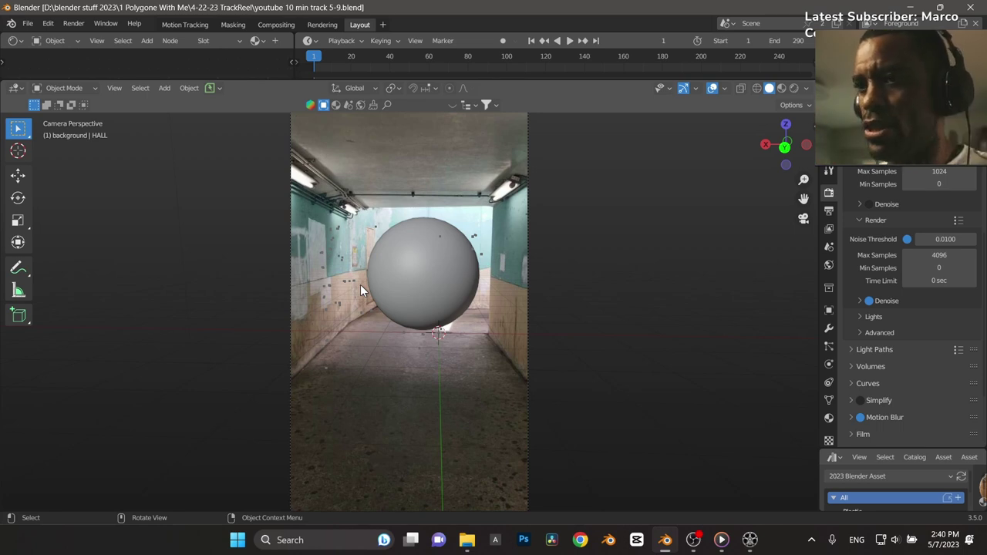
Open the rendered sphere animation in DJV, maximize the viewer, and play it.
{"action": "left_click", "coordinate": [77, 25]}
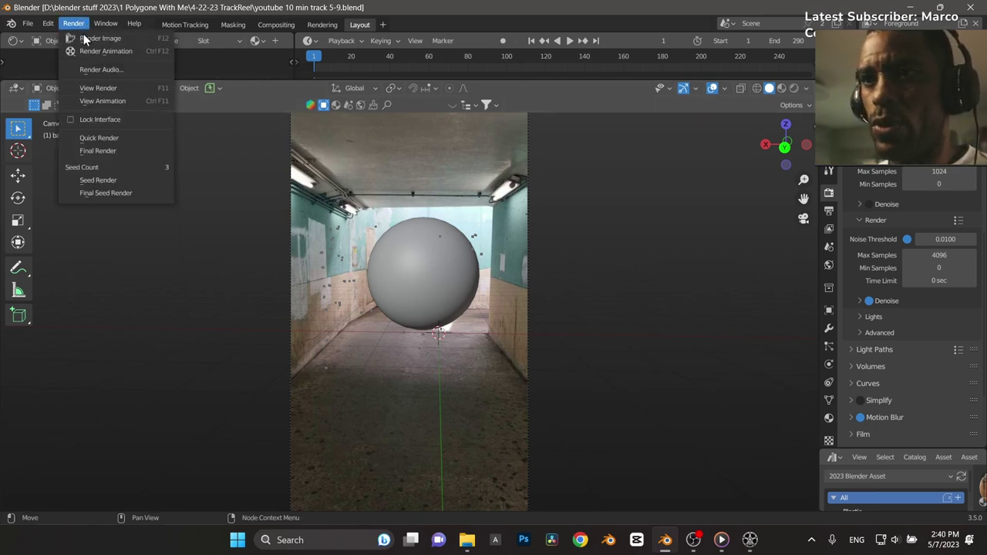
{"action": "left_click", "coordinate": [112, 93]}
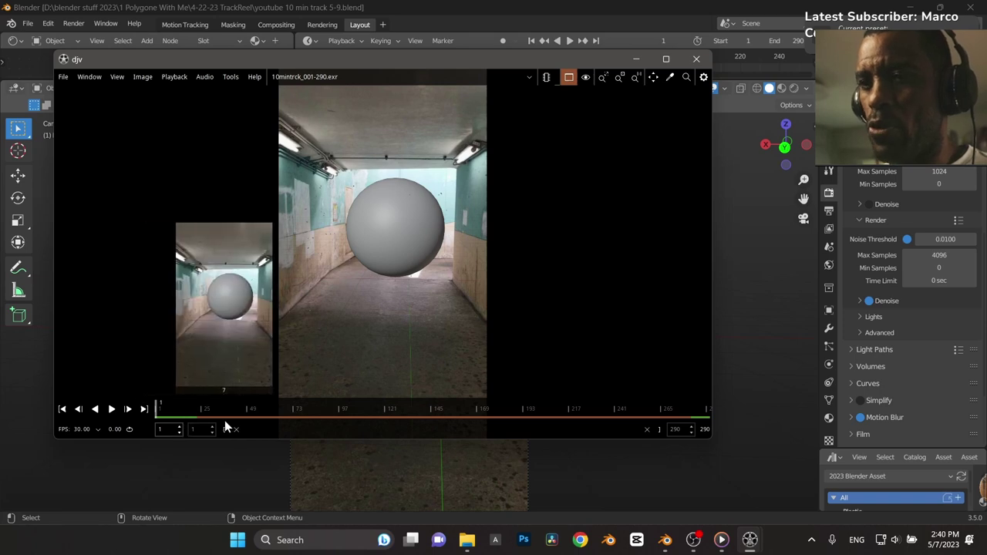
{"action": "key", "text": "super+Up"}
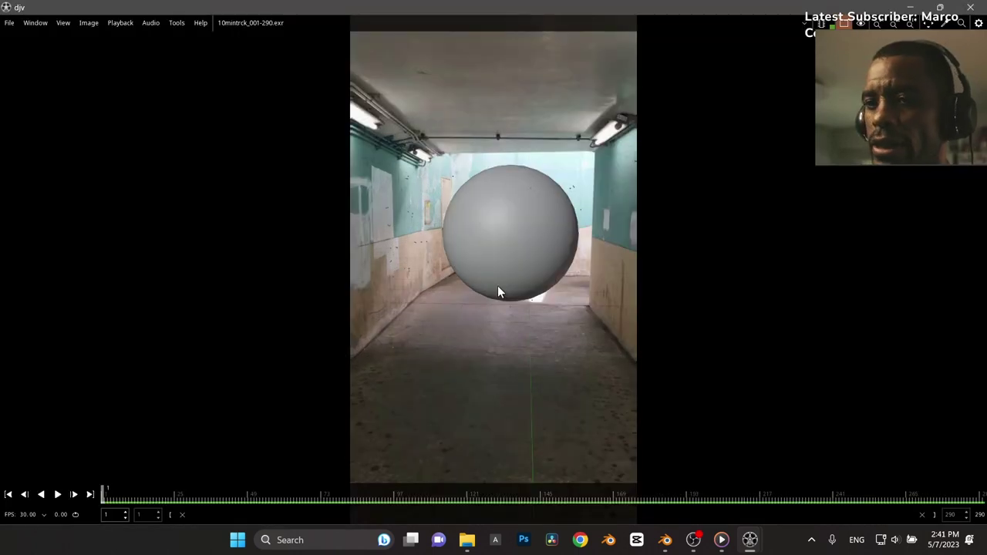
{"action": "key", "text": "space"}
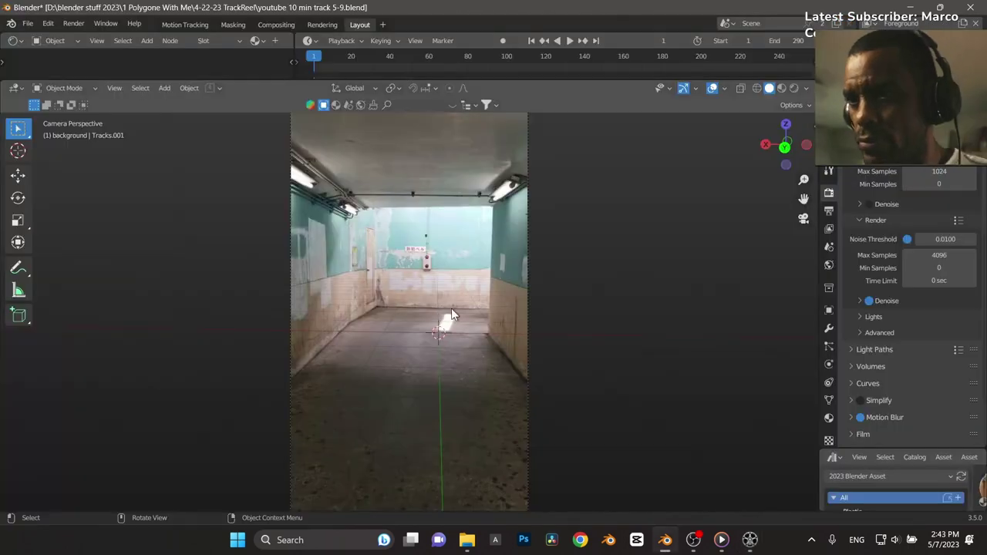
Play the tracked corridor footage in the viewport and stop at frame 255.
{"action": "key", "text": "space"}
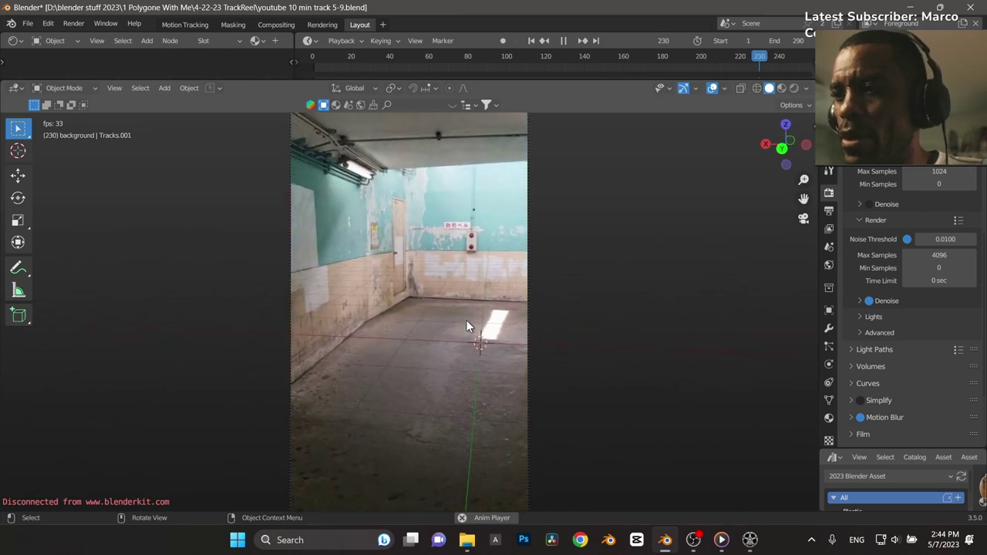
{"action": "key", "text": "space"}
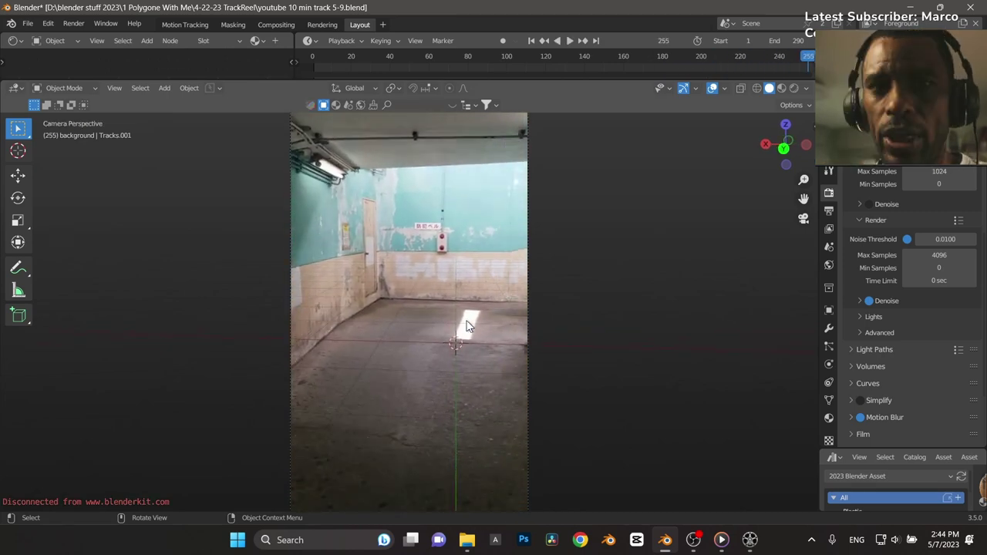